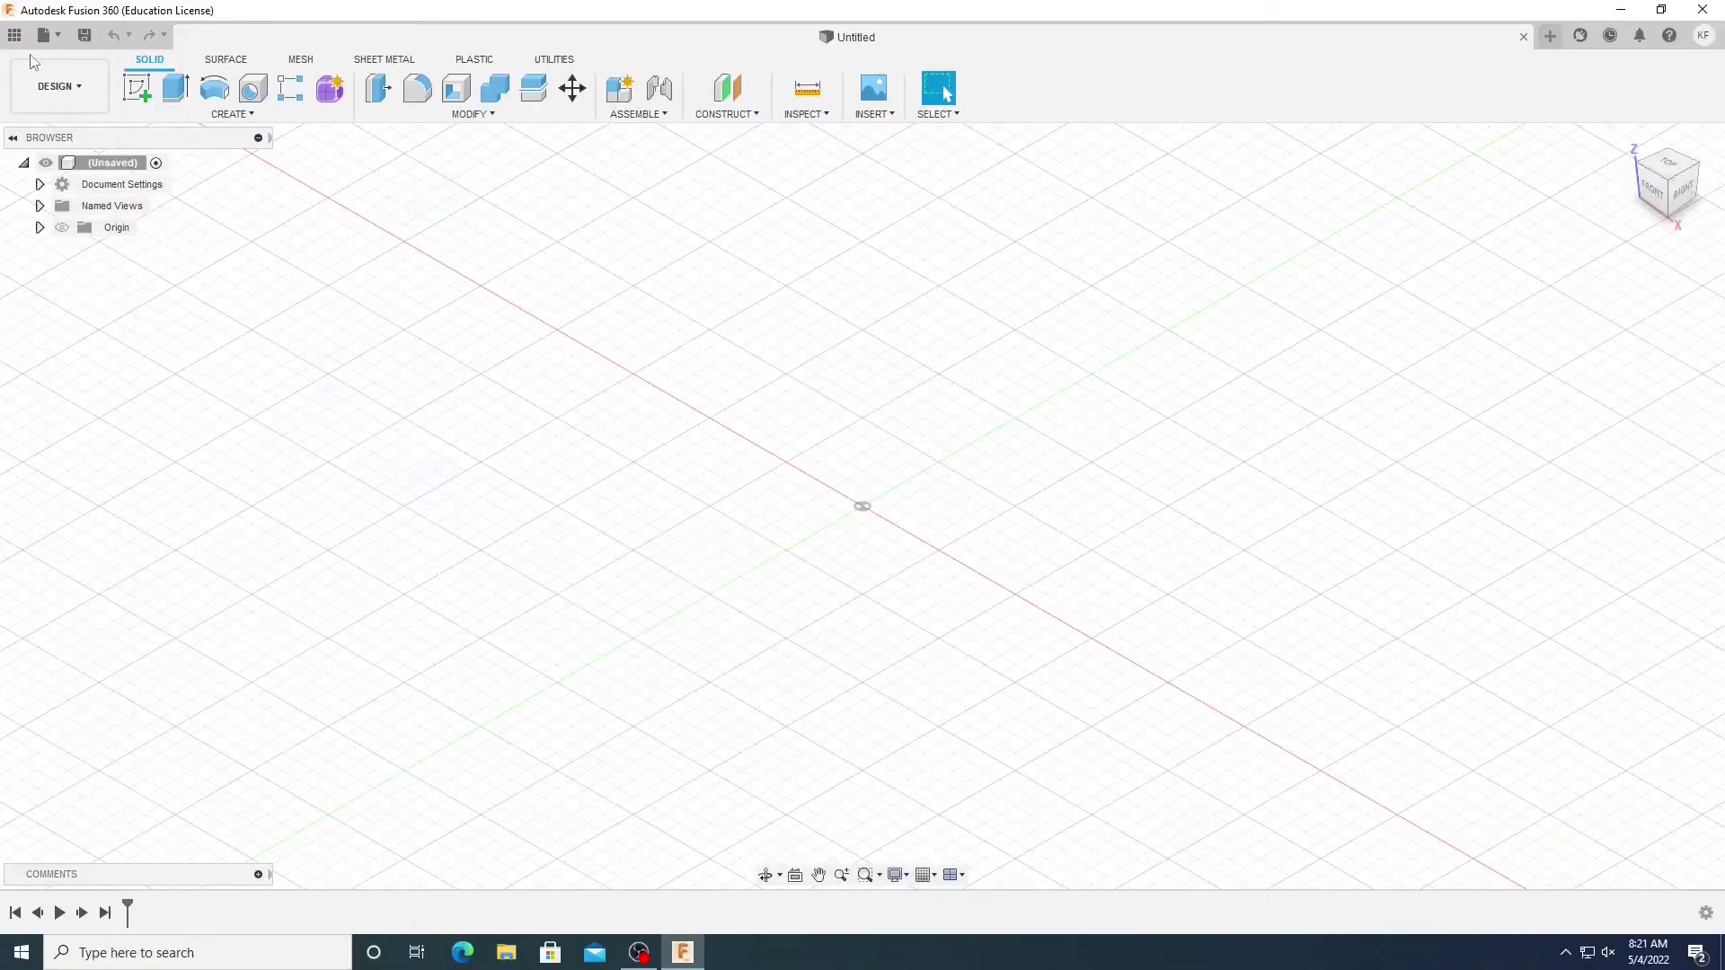
Open the 'coaster' design from the file list sorted by name.
{"action": "left_click", "coordinate": [52, 40]}
{"action": "left_click", "coordinate": [72, 161]}
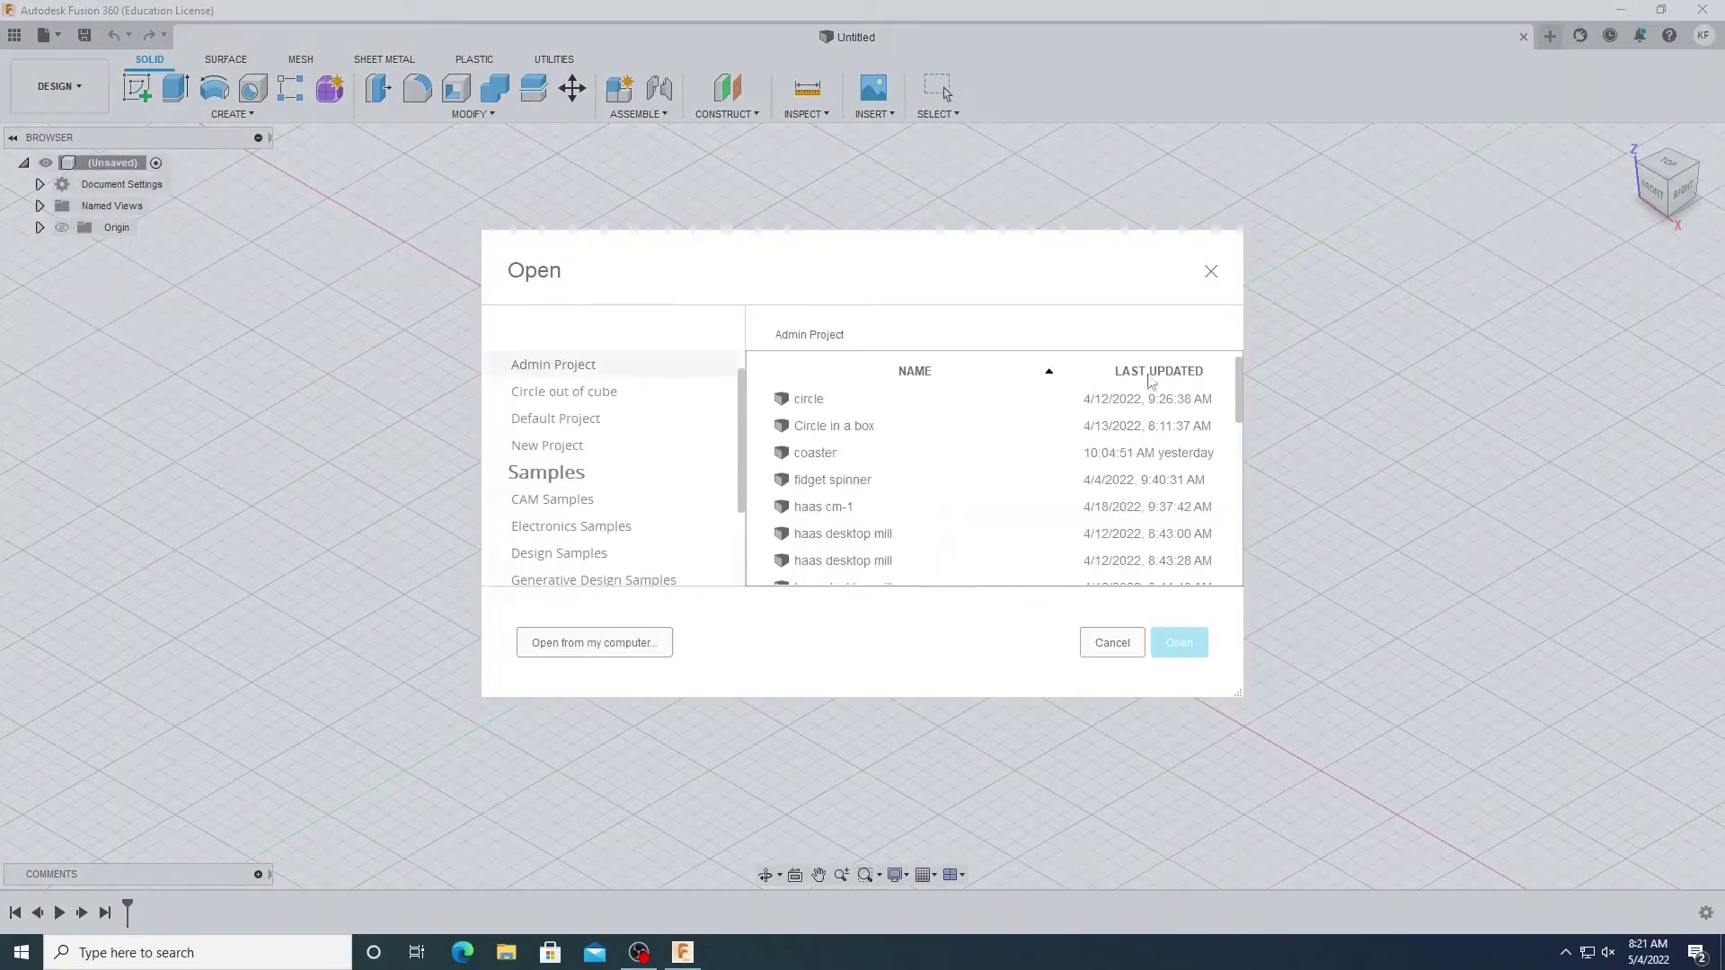
{"action": "left_click", "coordinate": [999, 376]}
{"action": "left_click", "coordinate": [928, 376]}
{"action": "double_click", "coordinate": [1168, 454]}
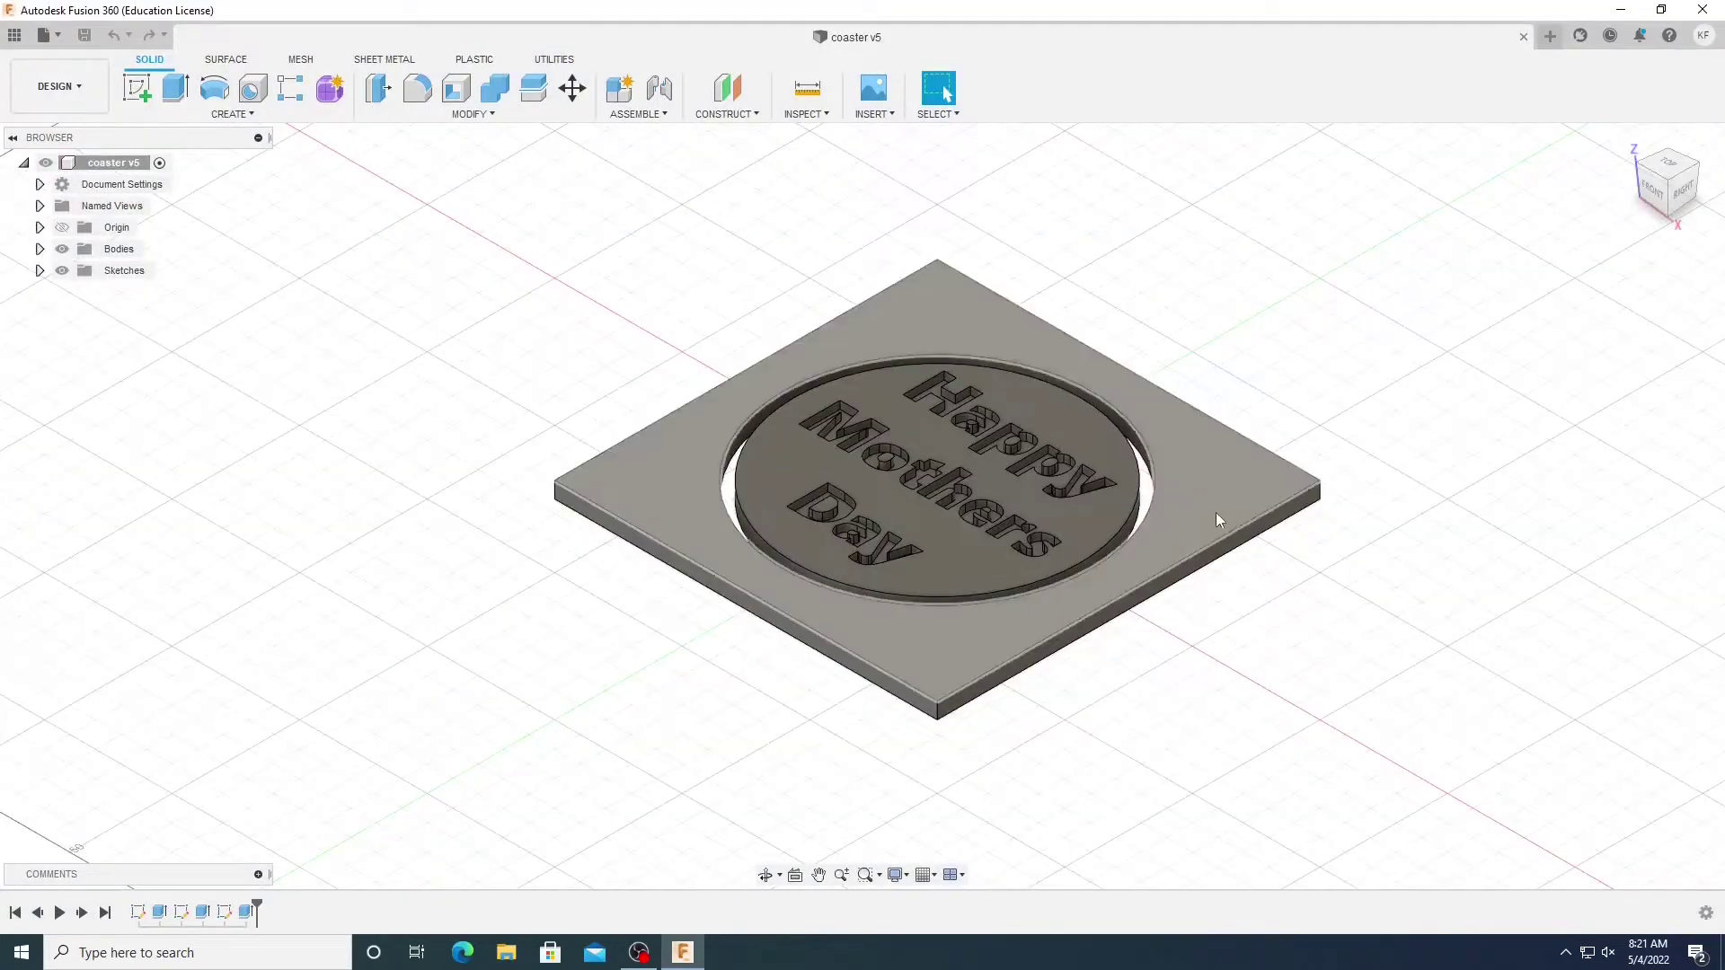
Pan, zoom and orbit the view to frame the coaster v5 model.
{"action": "scroll", "coordinate": [1220, 490], "scroll_direction": "down", "scroll_amount": 3}
{"action": "middle_click_drag", "start_coordinate": [1225, 470], "coordinate": [1264, 470]}
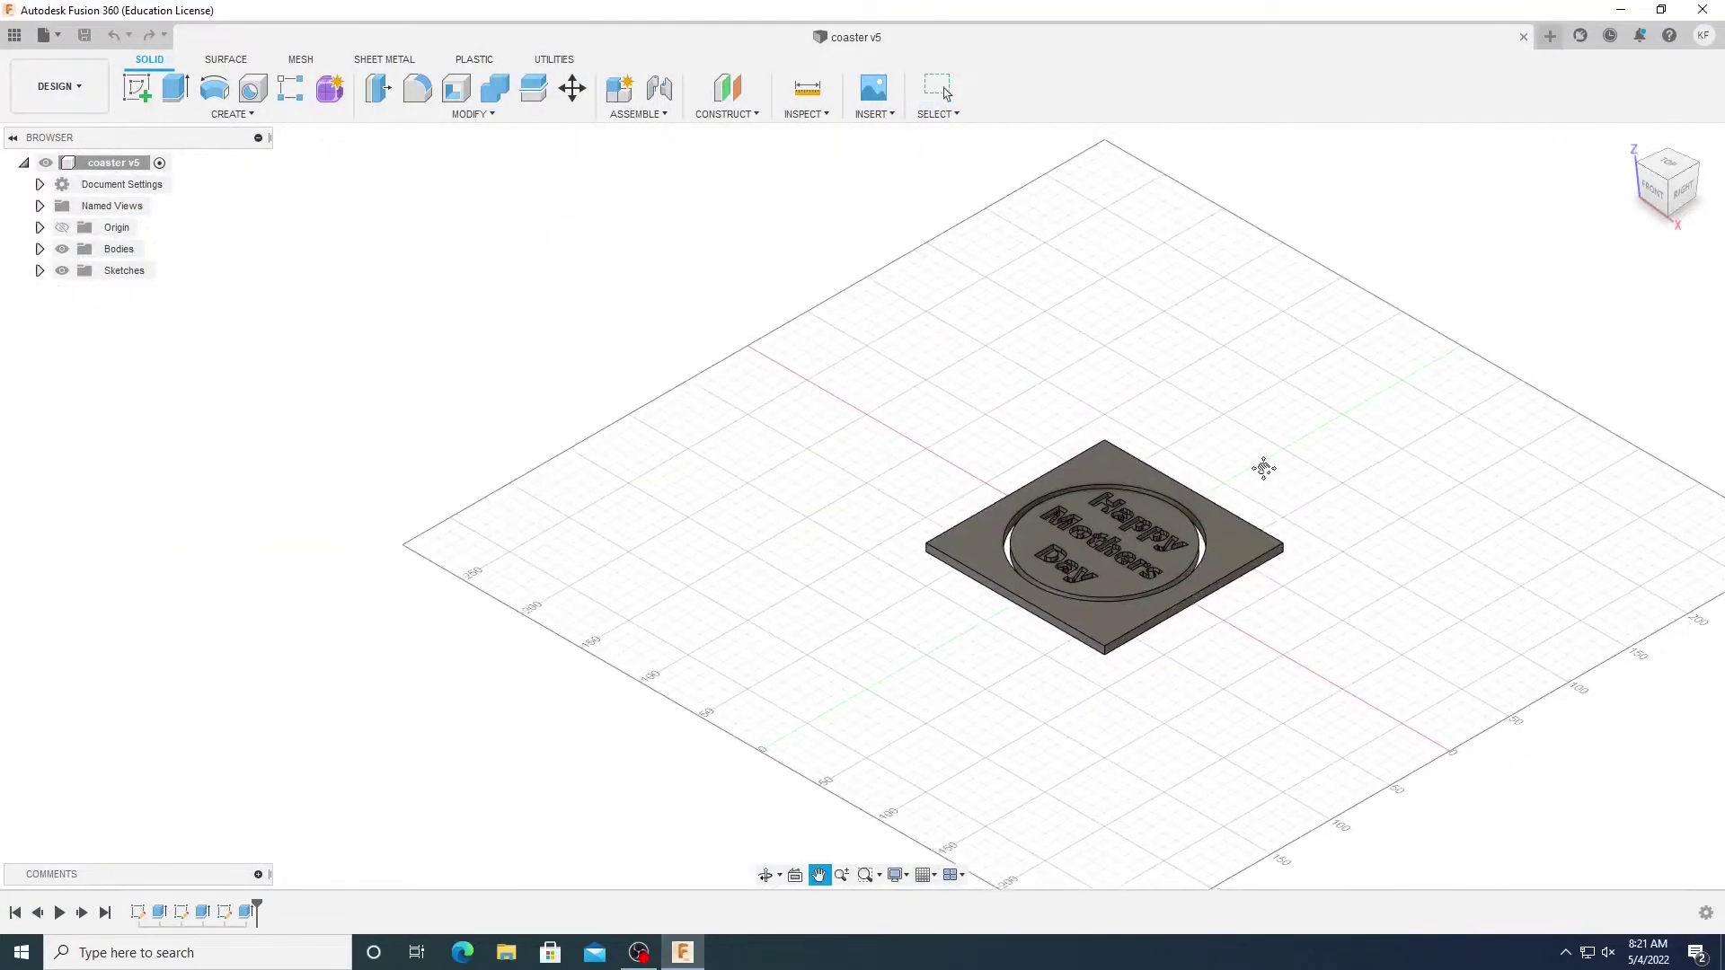
{"action": "key", "text": "Escape"}
{"action": "scroll", "coordinate": [1082, 400], "scroll_direction": "up", "scroll_amount": 7}
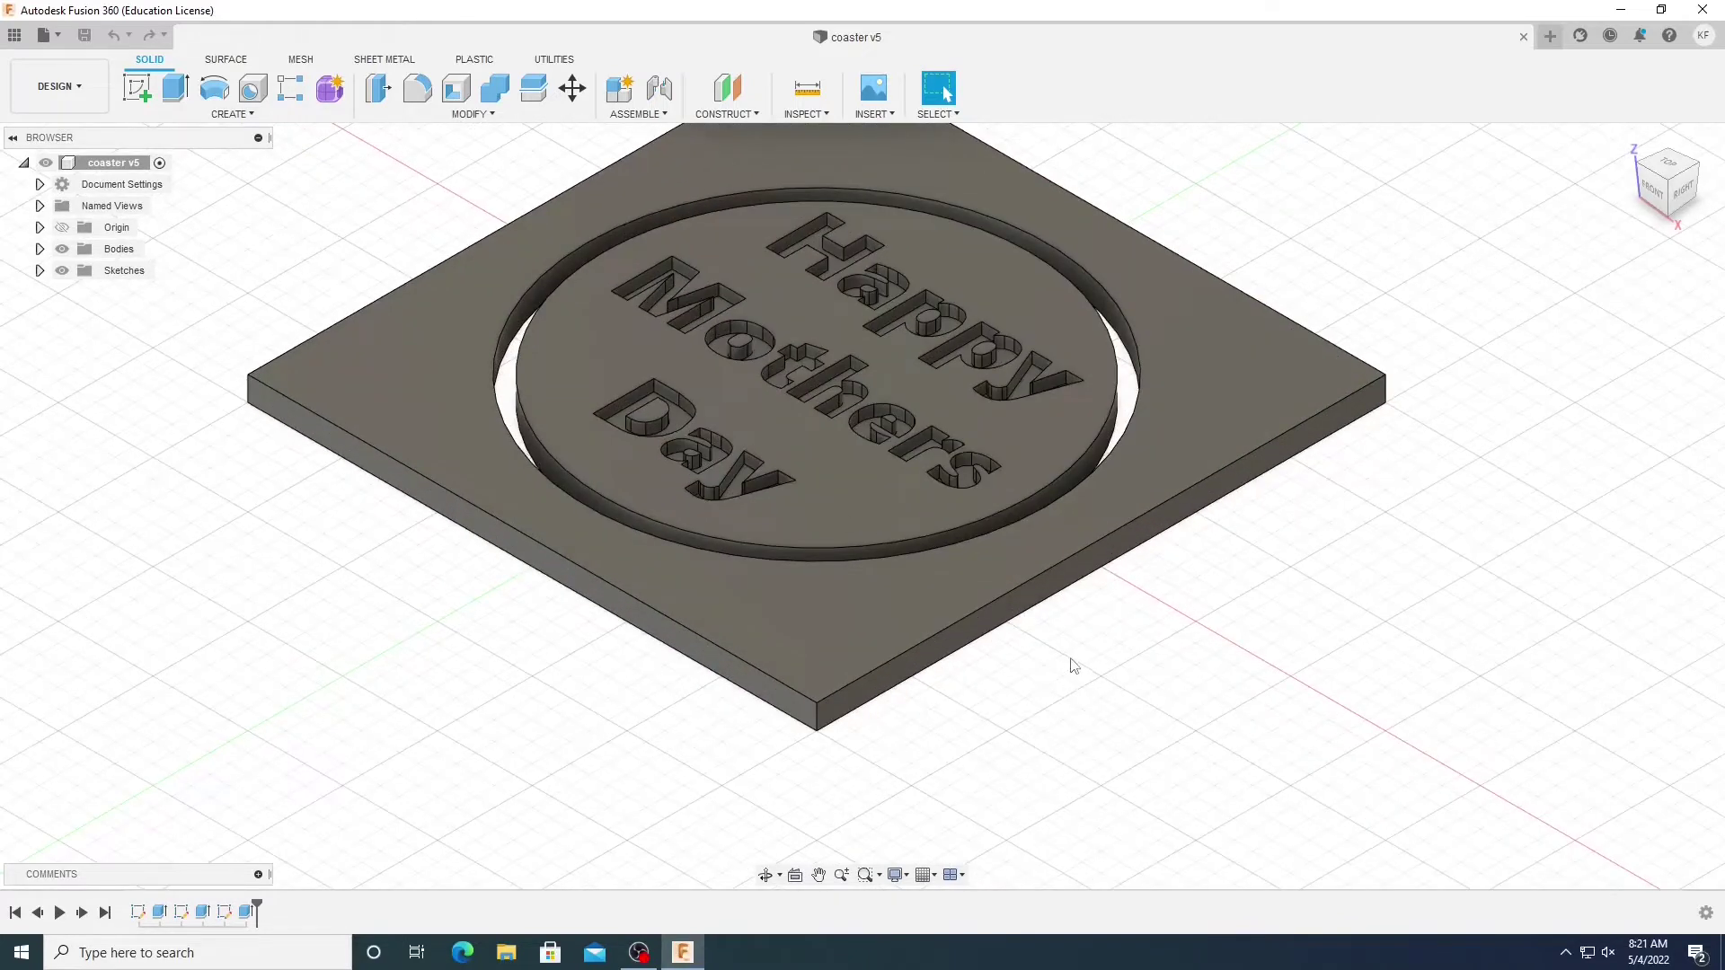
{"action": "middle_click_drag", "start_coordinate": [1071, 661], "coordinate": [1098, 658], "text": "shift"}
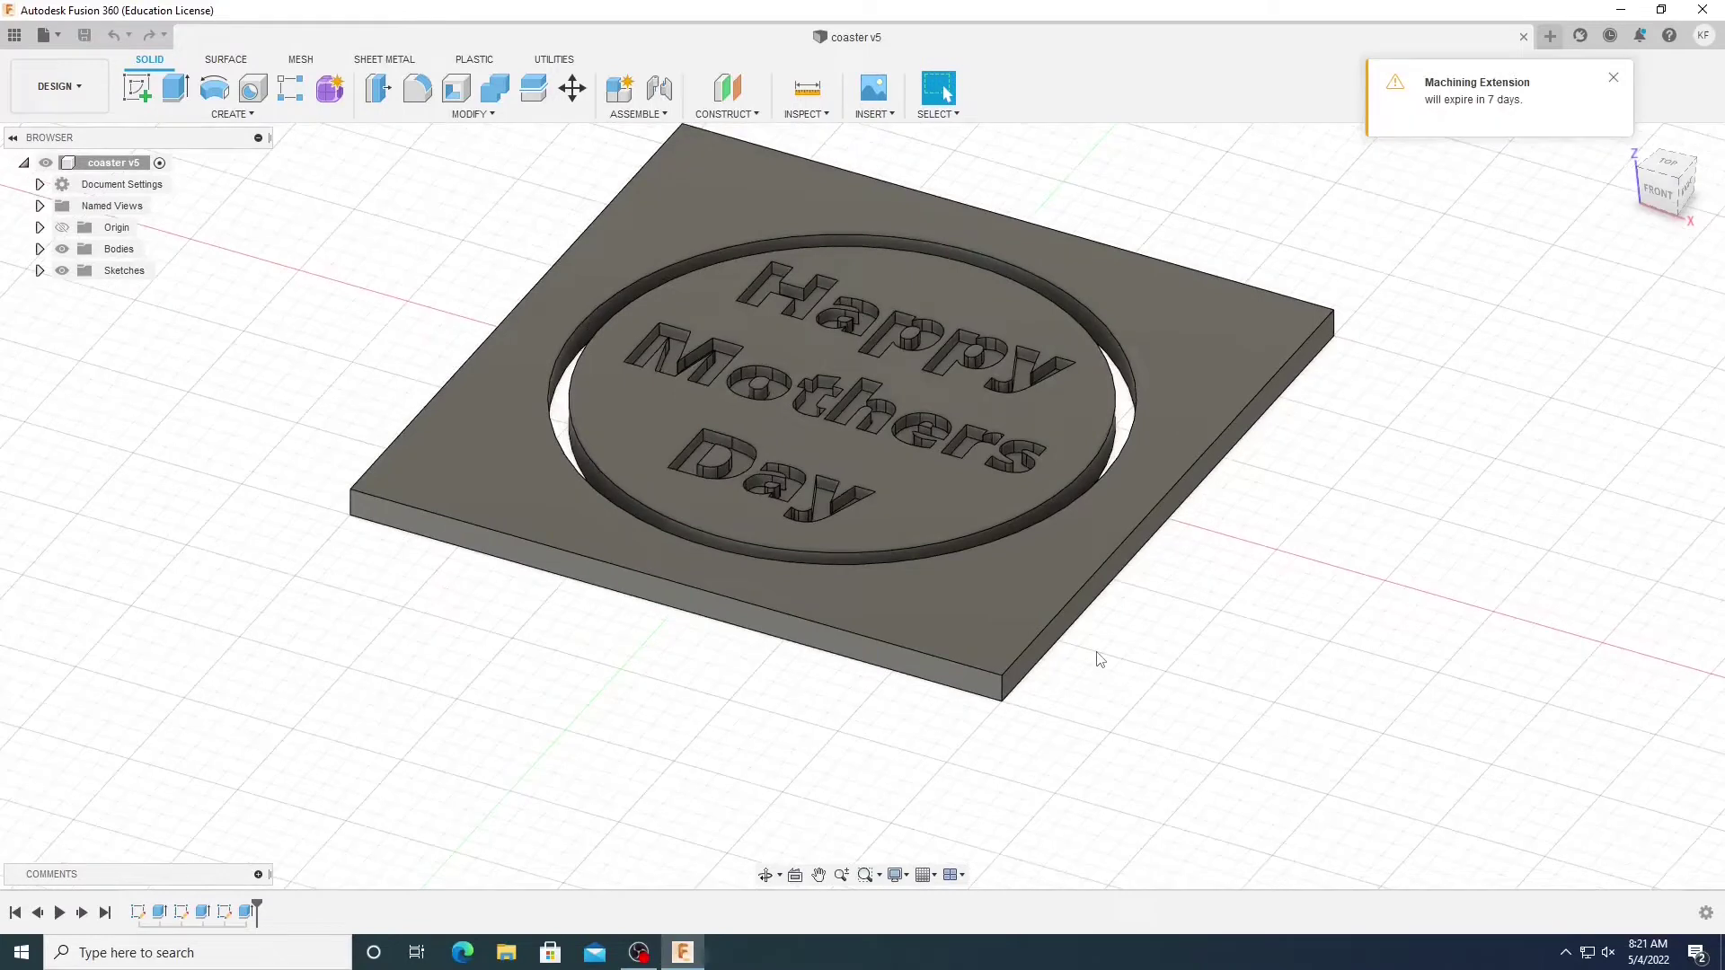
{"action": "middle_click_drag", "start_coordinate": [1098, 660], "coordinate": [1098, 686], "text": "shift"}
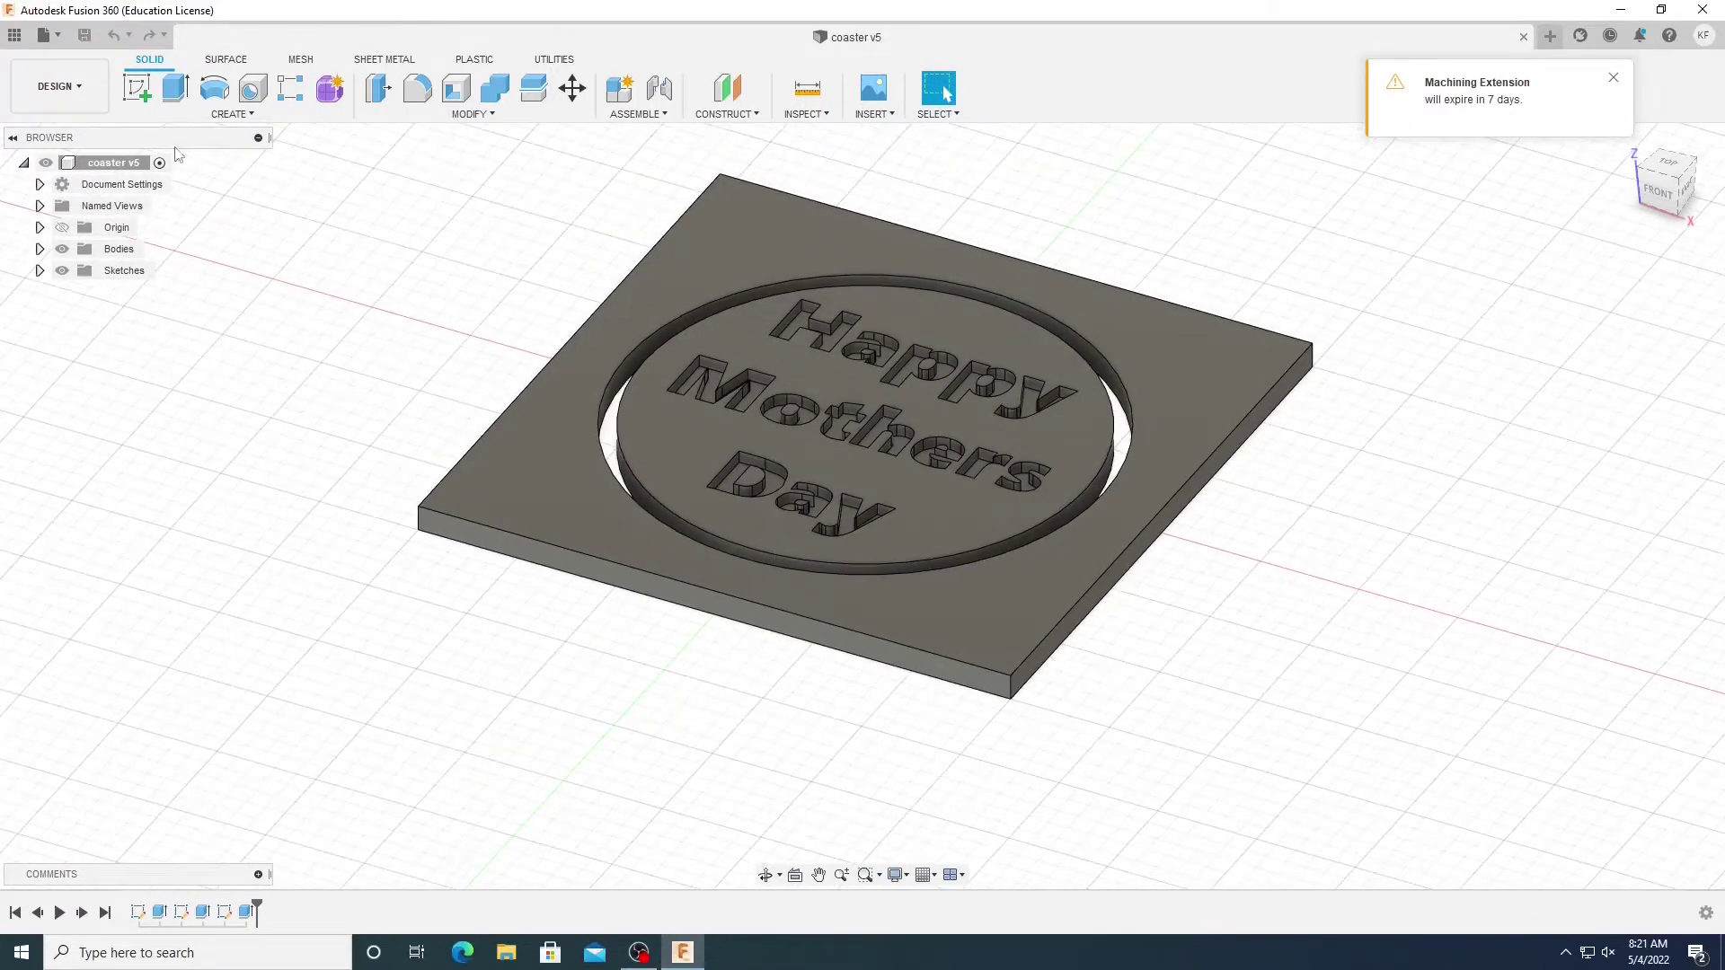
Switch to the Manufacture workspace and start a new milling setup for the coaster.
{"action": "left_click", "coordinate": [60, 86]}
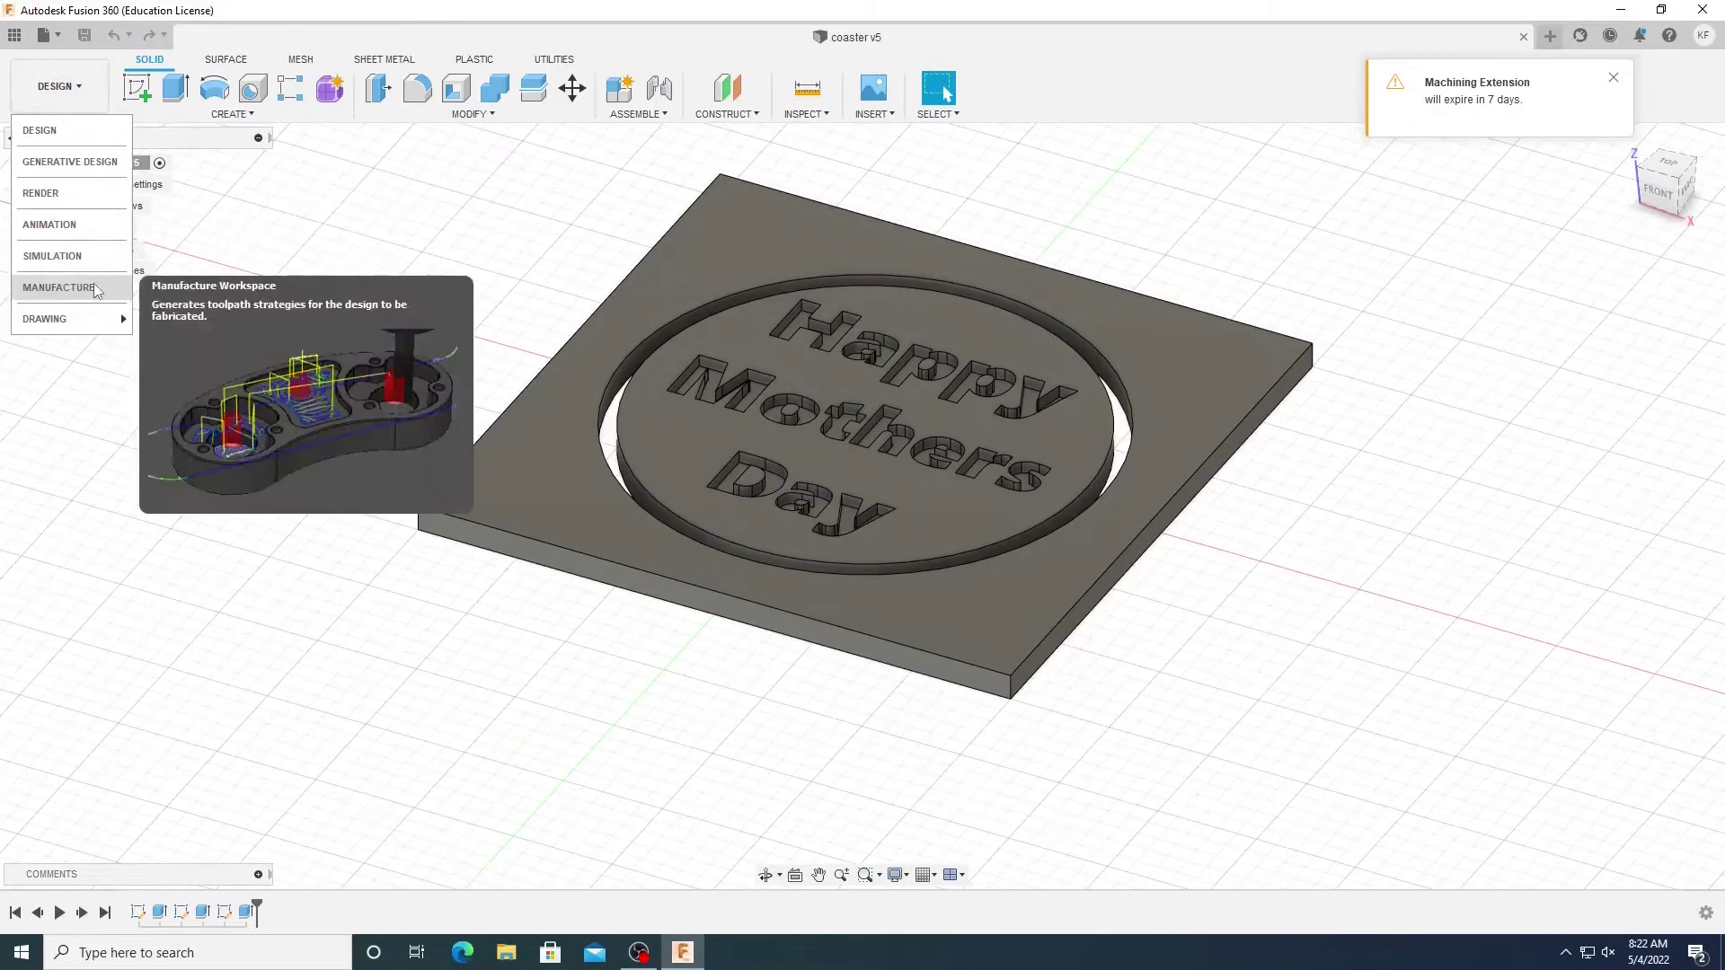
{"action": "left_click", "coordinate": [93, 286]}
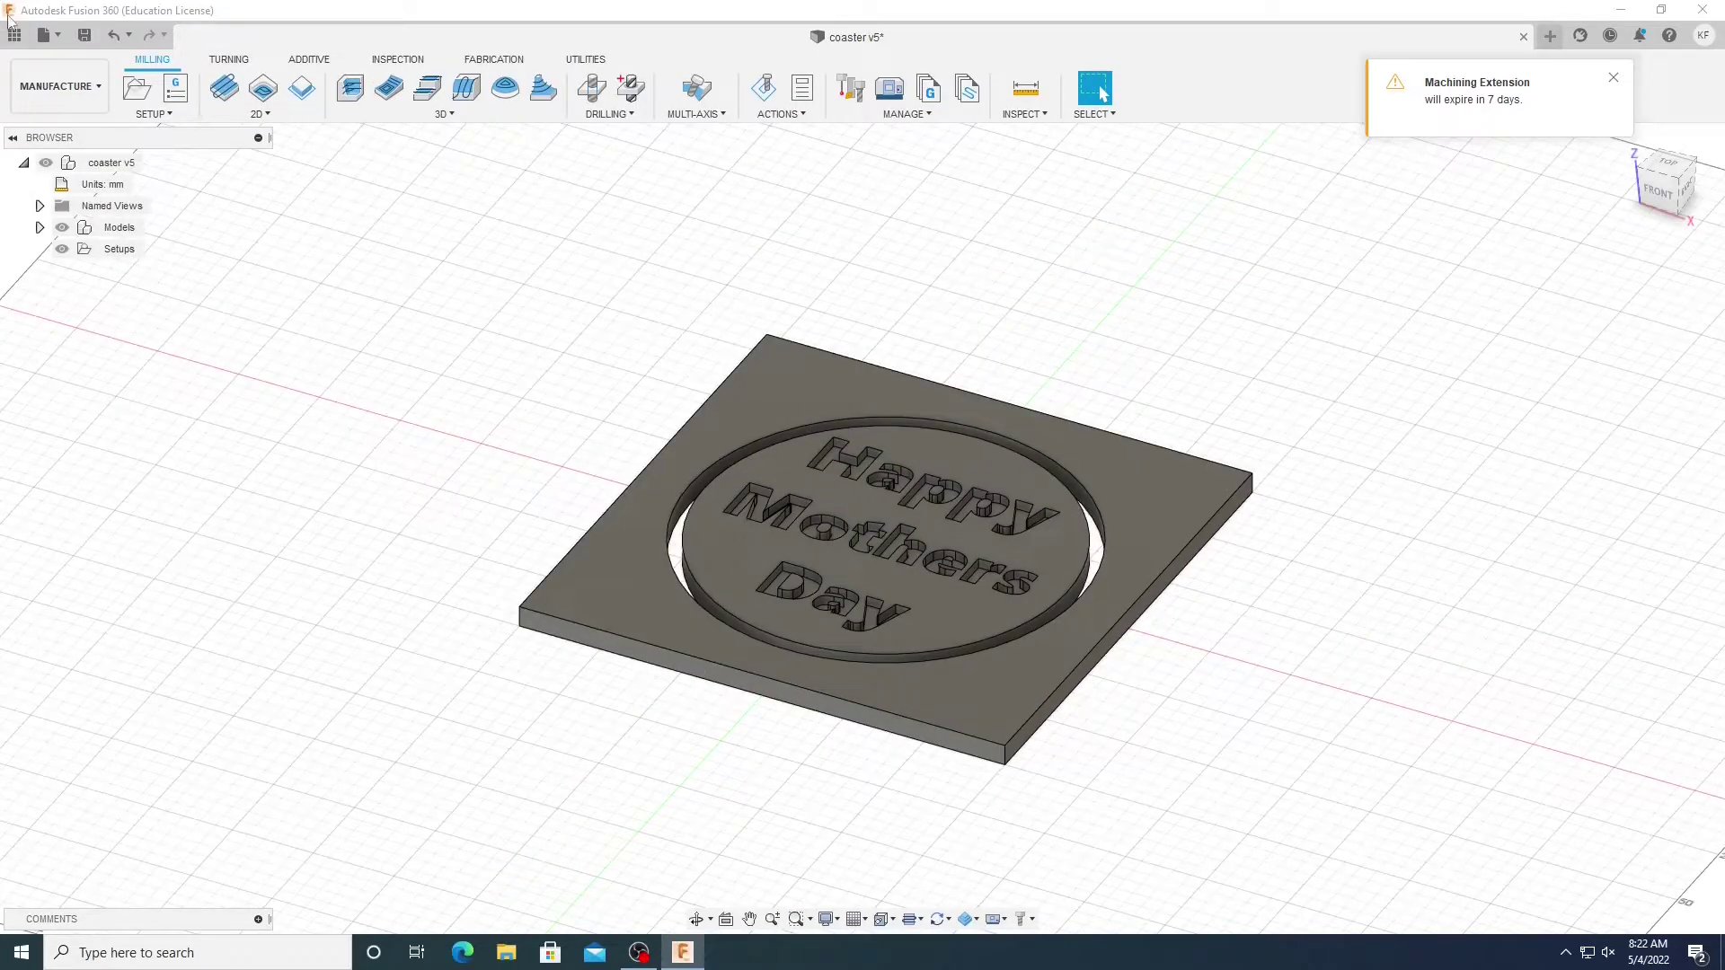
{"action": "left_click", "coordinate": [138, 88]}
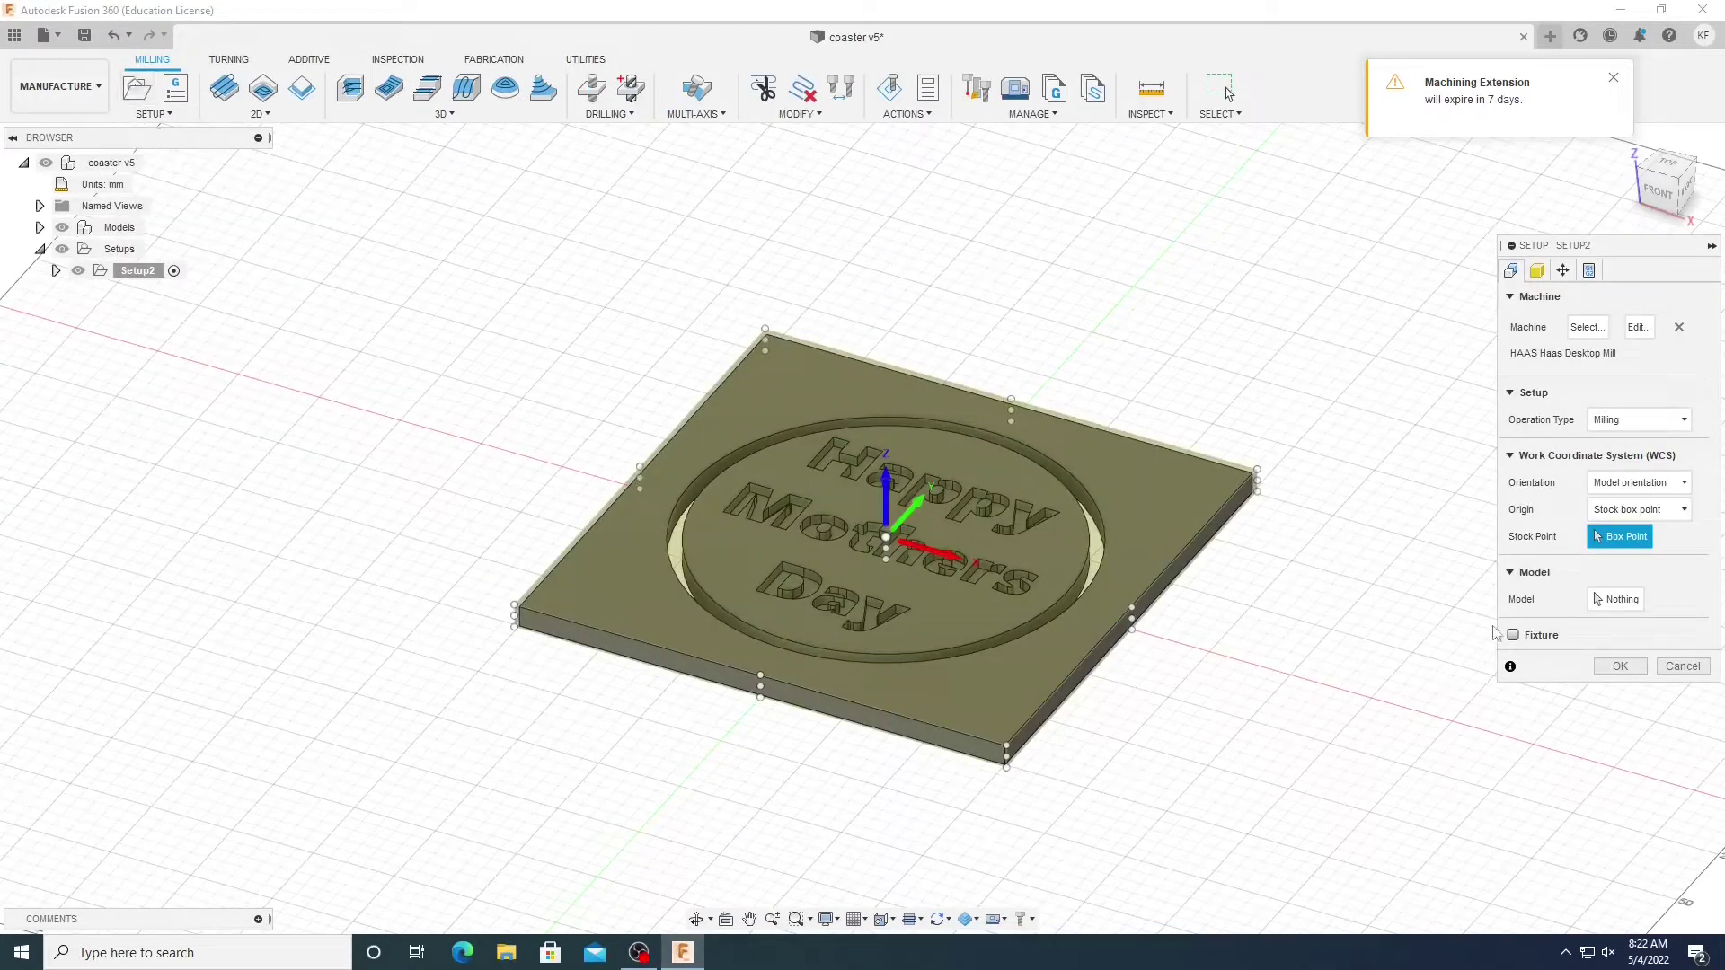
Choose the HAAS Desktop Mill from the machine library as the setup's machine.
{"action": "left_click", "coordinate": [1584, 328]}
{"action": "left_click", "coordinate": [432, 359]}
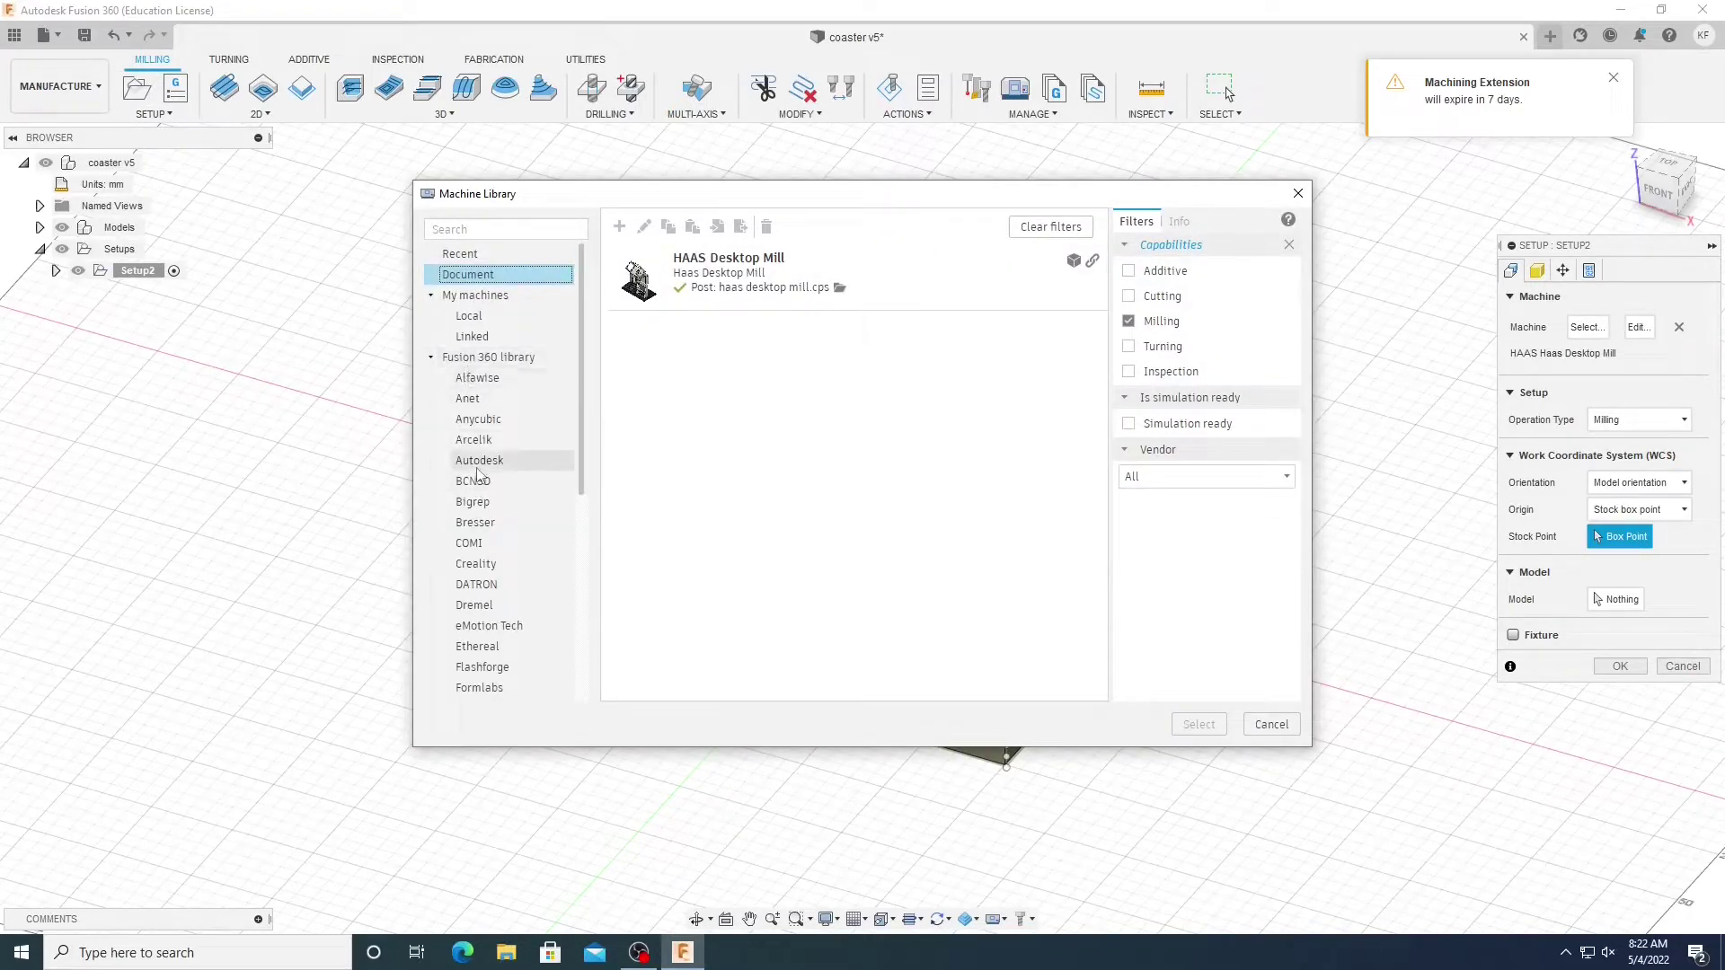
{"action": "scroll", "coordinate": [476, 497], "scroll_direction": "down", "scroll_amount": 2}
{"action": "left_click", "coordinate": [489, 613]}
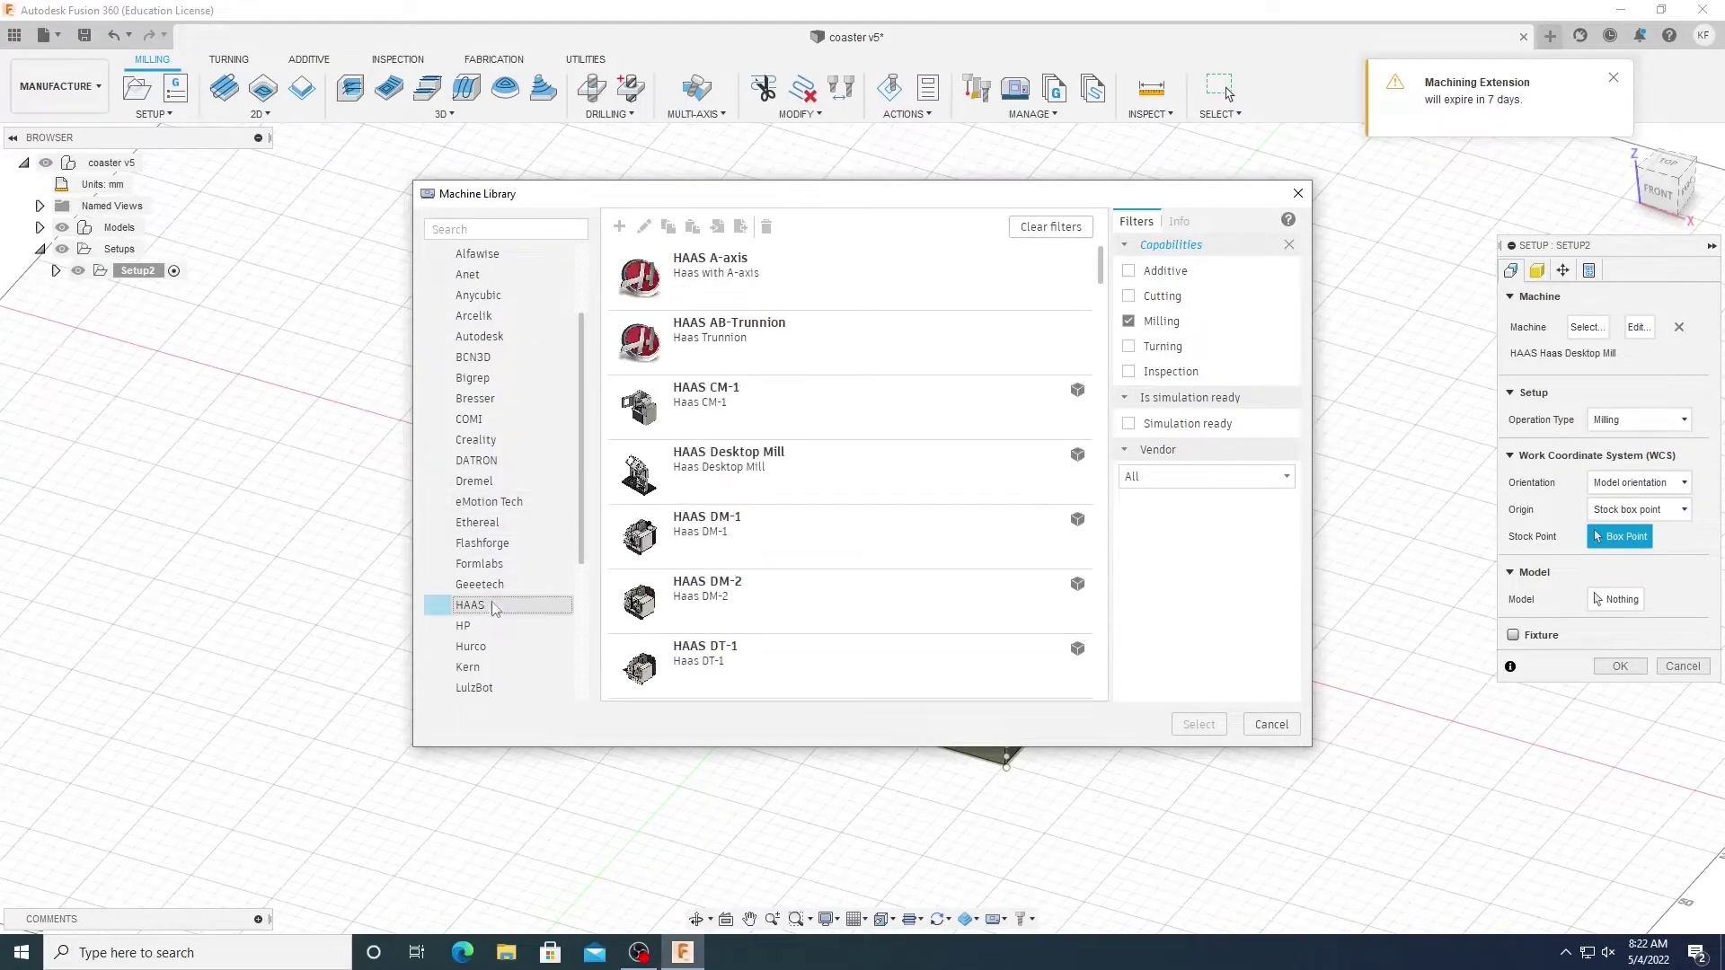
{"action": "left_click", "coordinate": [733, 490]}
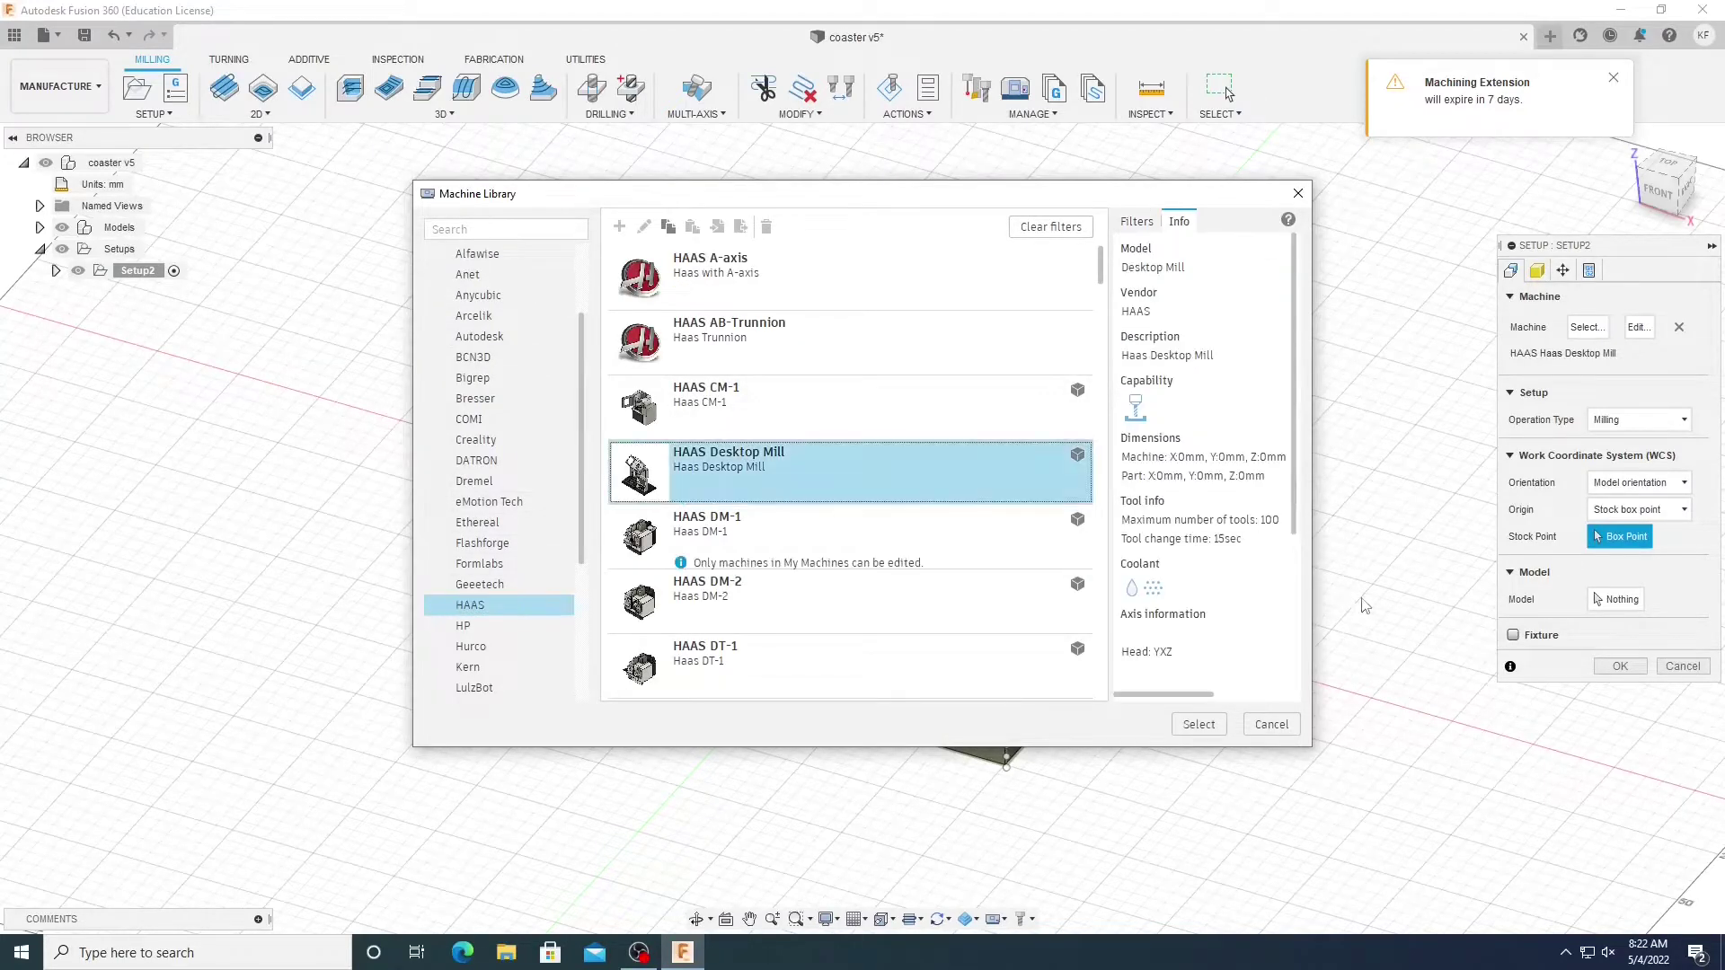
{"action": "scroll", "coordinate": [490, 306], "scroll_direction": "up", "scroll_amount": 2}
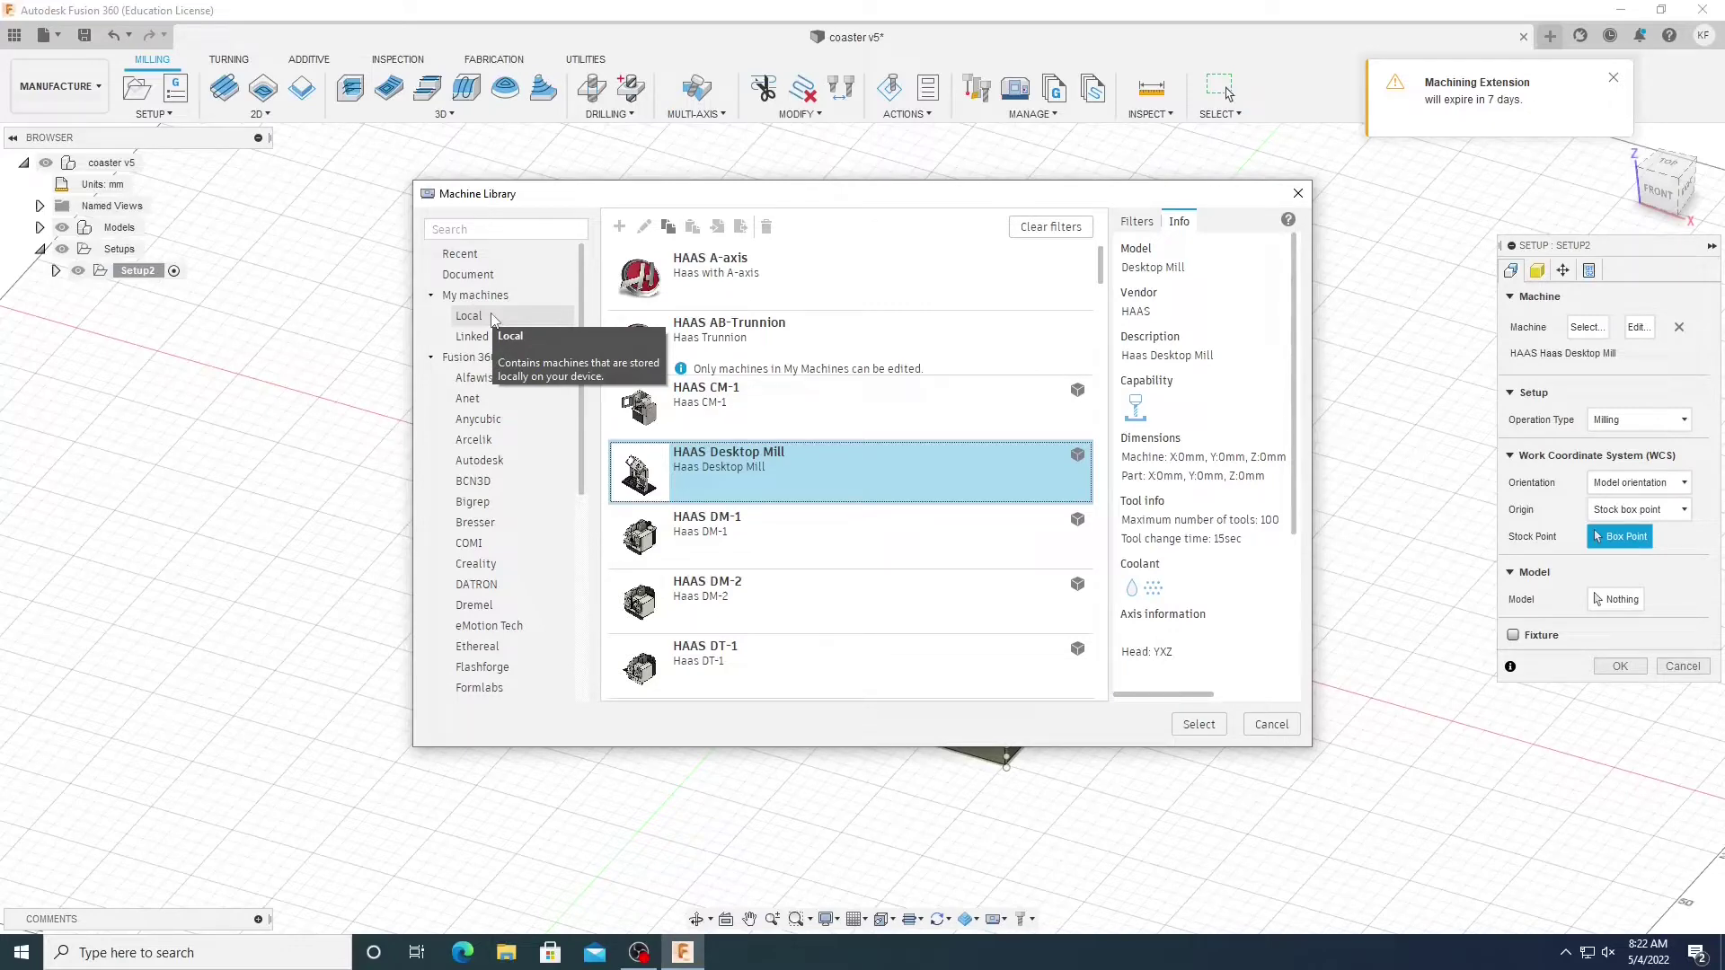
{"action": "left_click", "coordinate": [492, 316]}
{"action": "double_click", "coordinate": [751, 286]}
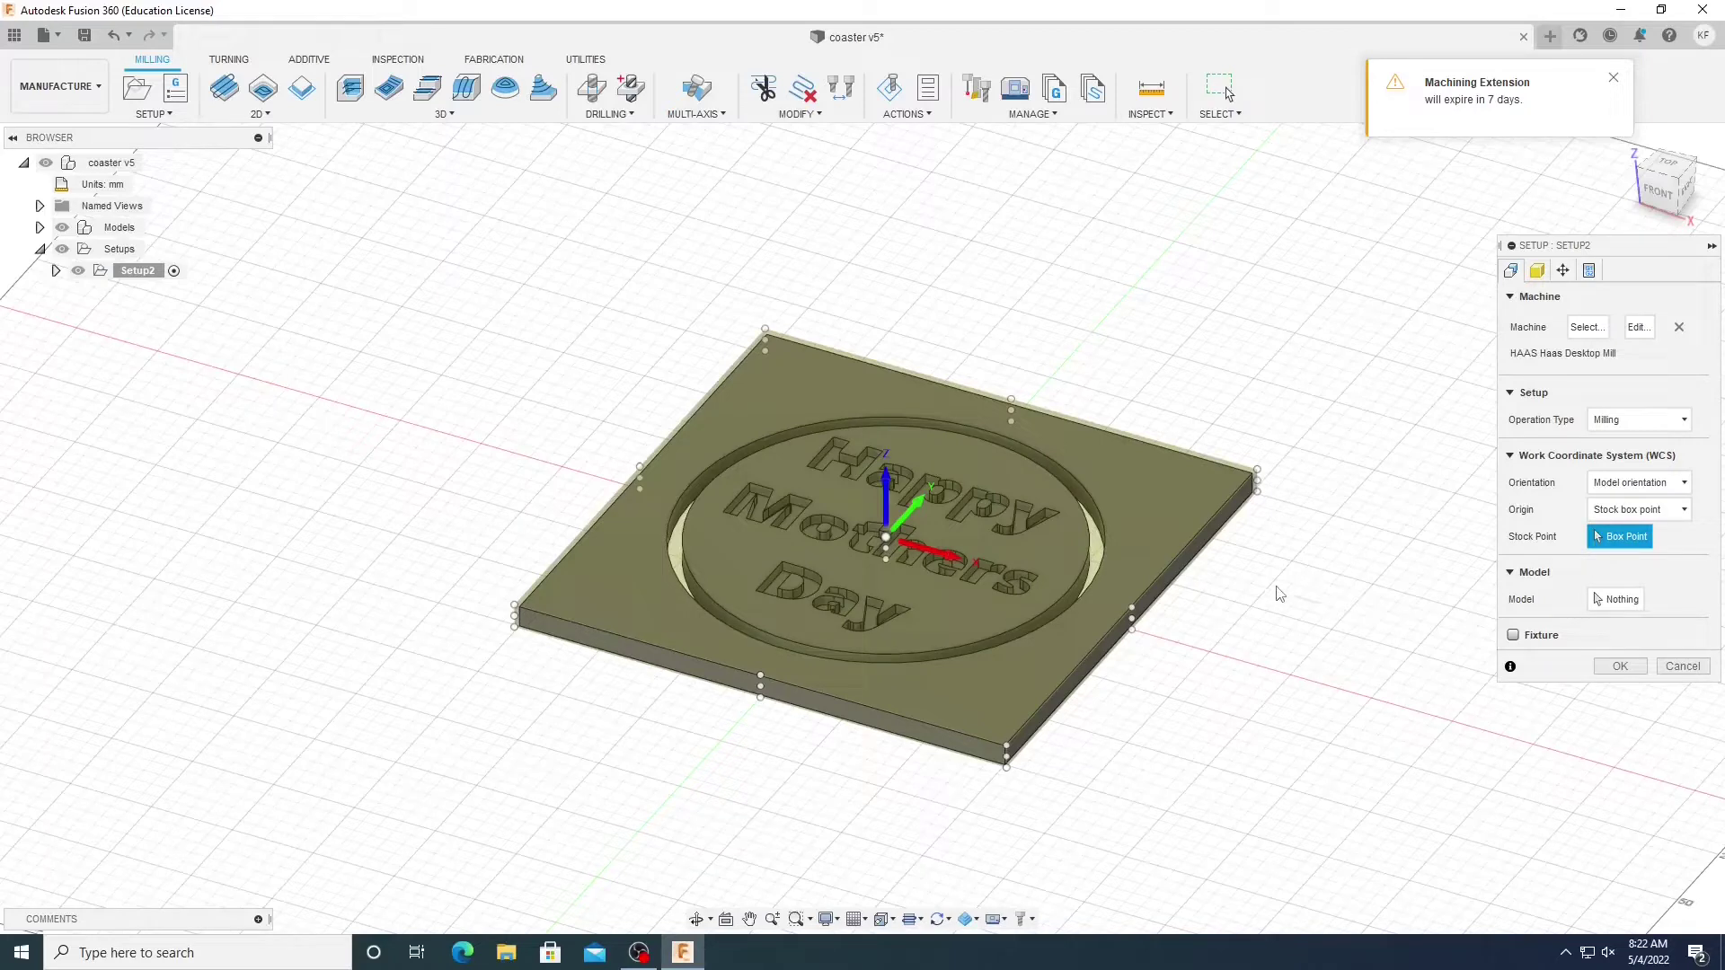
Place the work origin at the coaster stock's left corner point.
{"action": "left_click", "coordinate": [517, 608]}
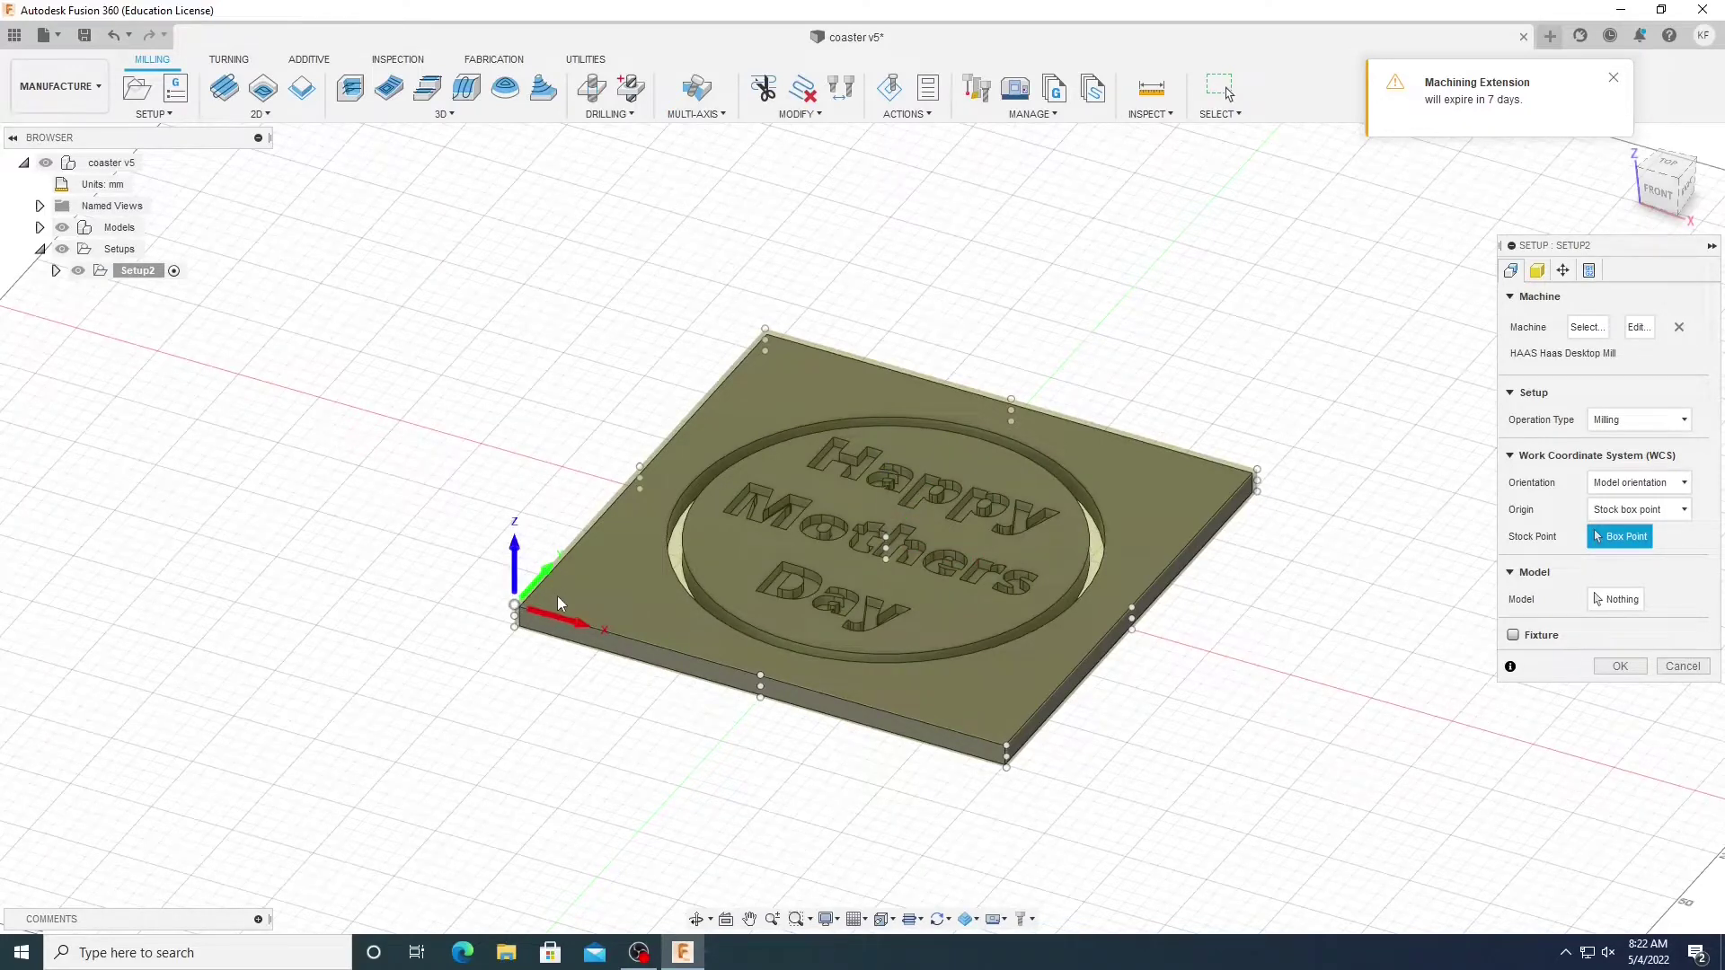
{"action": "scroll", "coordinate": [544, 600], "scroll_direction": "up", "scroll_amount": 2}
{"action": "scroll", "coordinate": [532, 607], "scroll_direction": "up", "scroll_amount": 1}
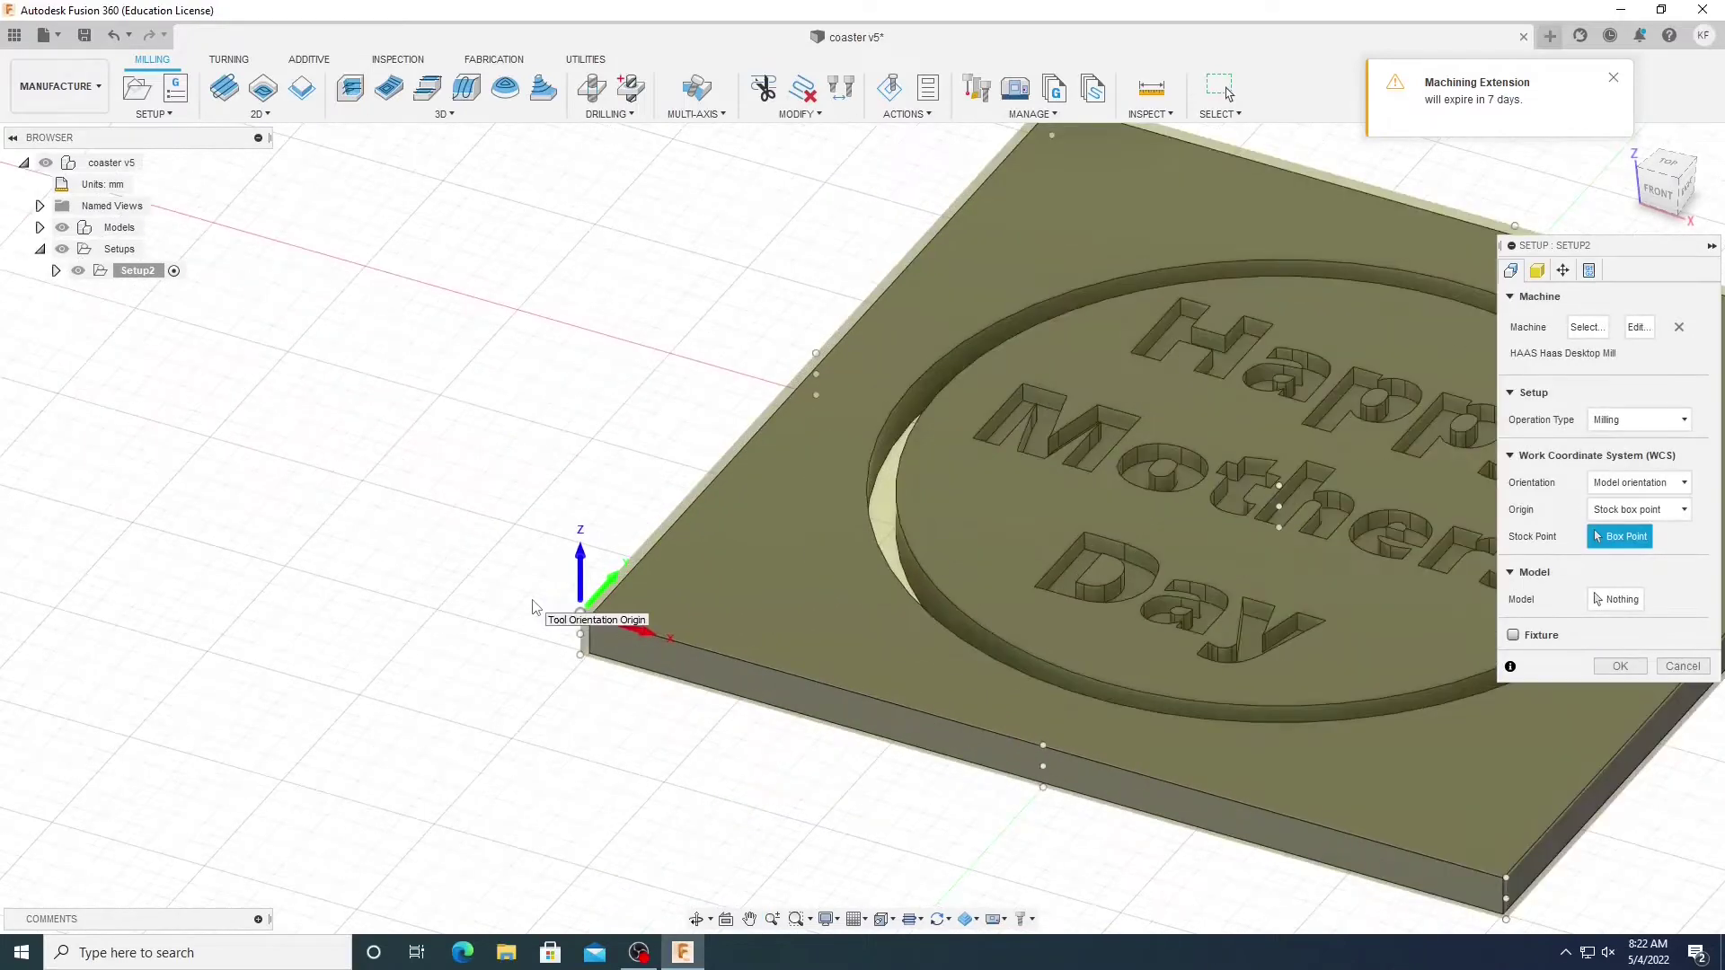
{"action": "scroll", "coordinate": [532, 608], "scroll_direction": "down", "scroll_amount": 2}
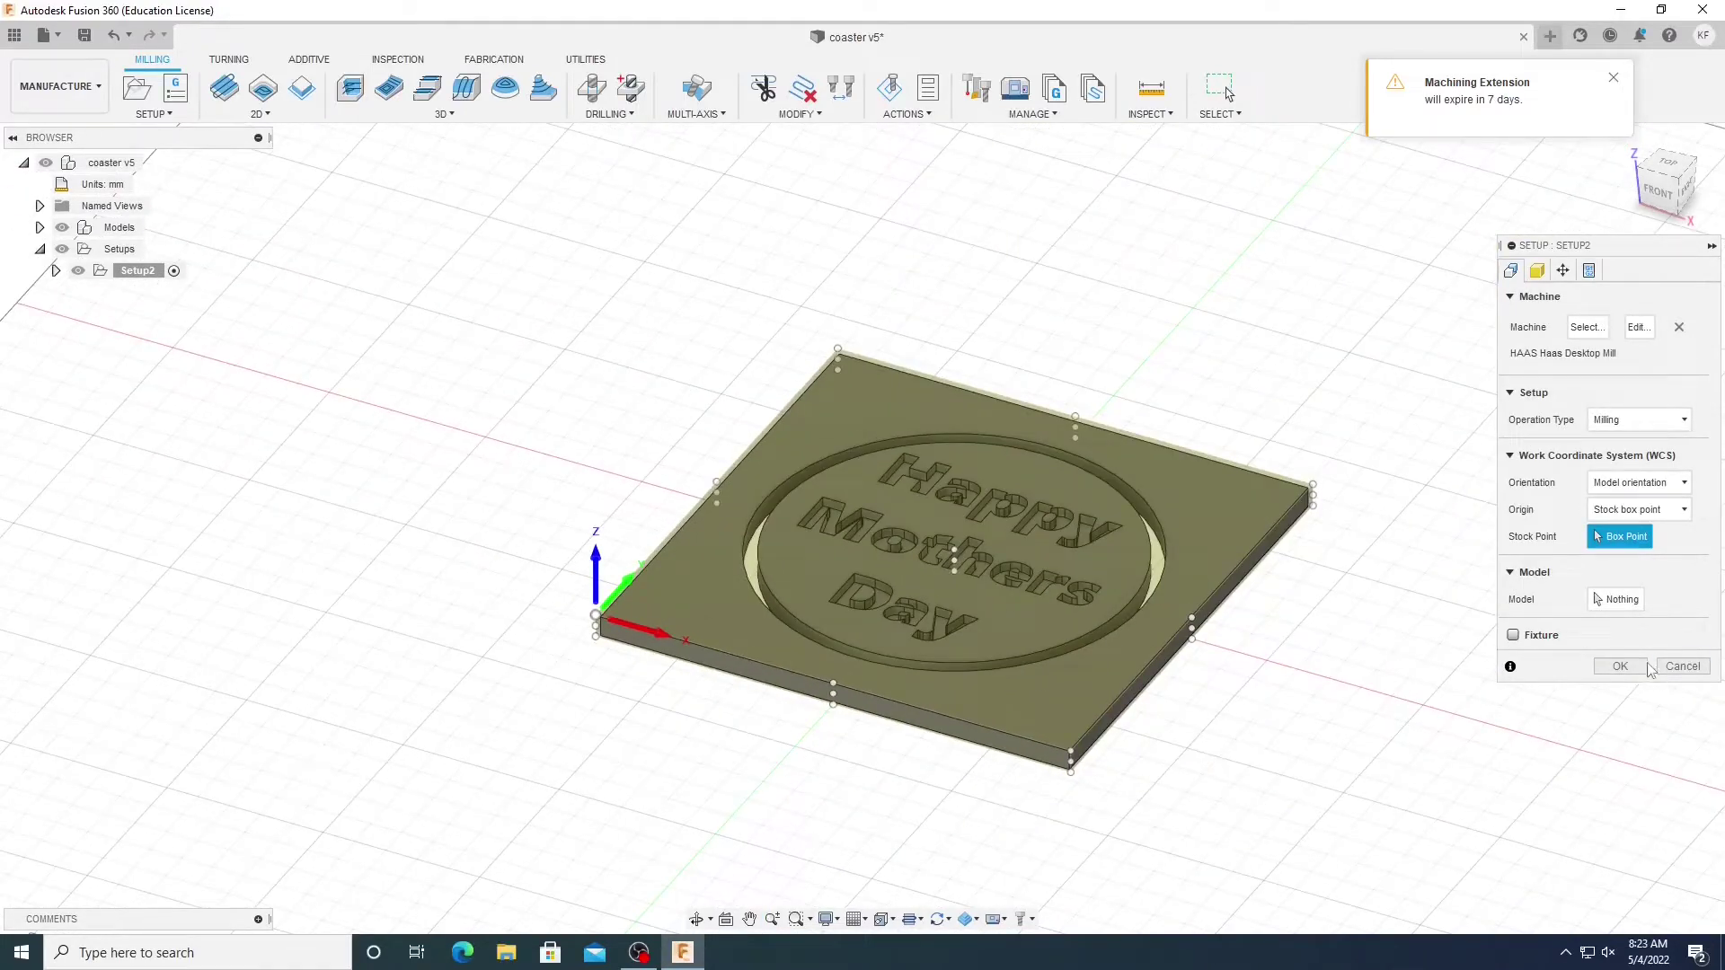
Set the coaster base and inner disc bodies as the setup model.
{"action": "left_click", "coordinate": [1615, 599]}
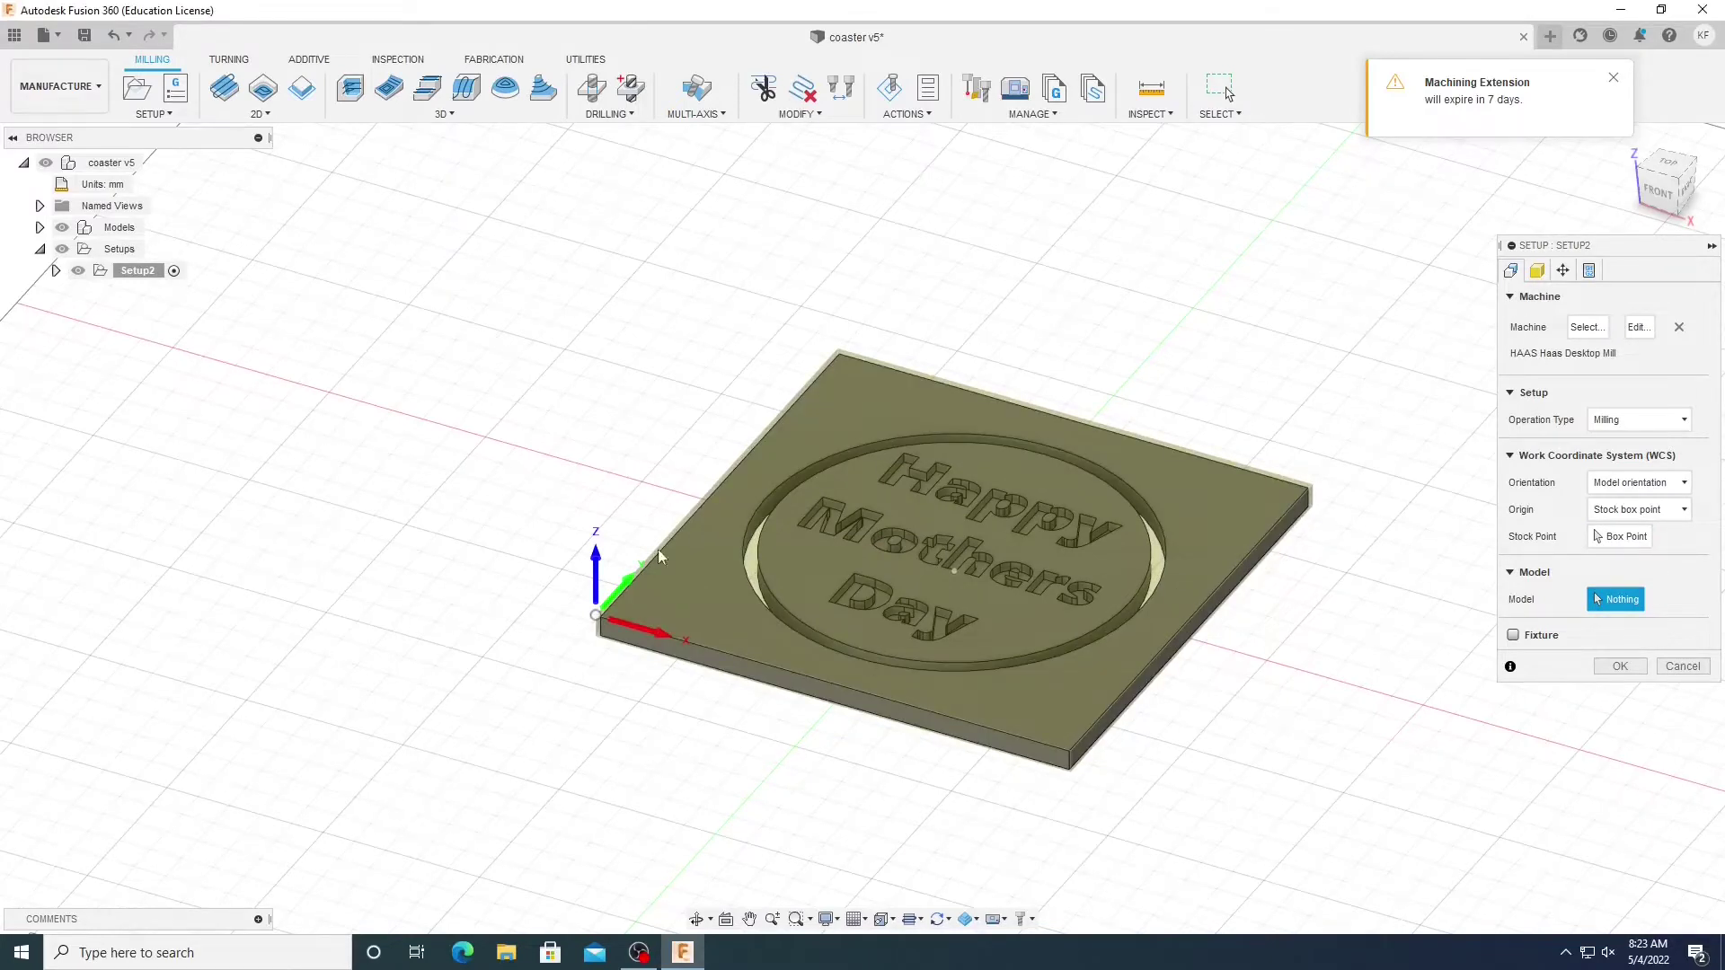
{"action": "left_click", "coordinate": [785, 449]}
{"action": "left_click", "coordinate": [800, 546]}
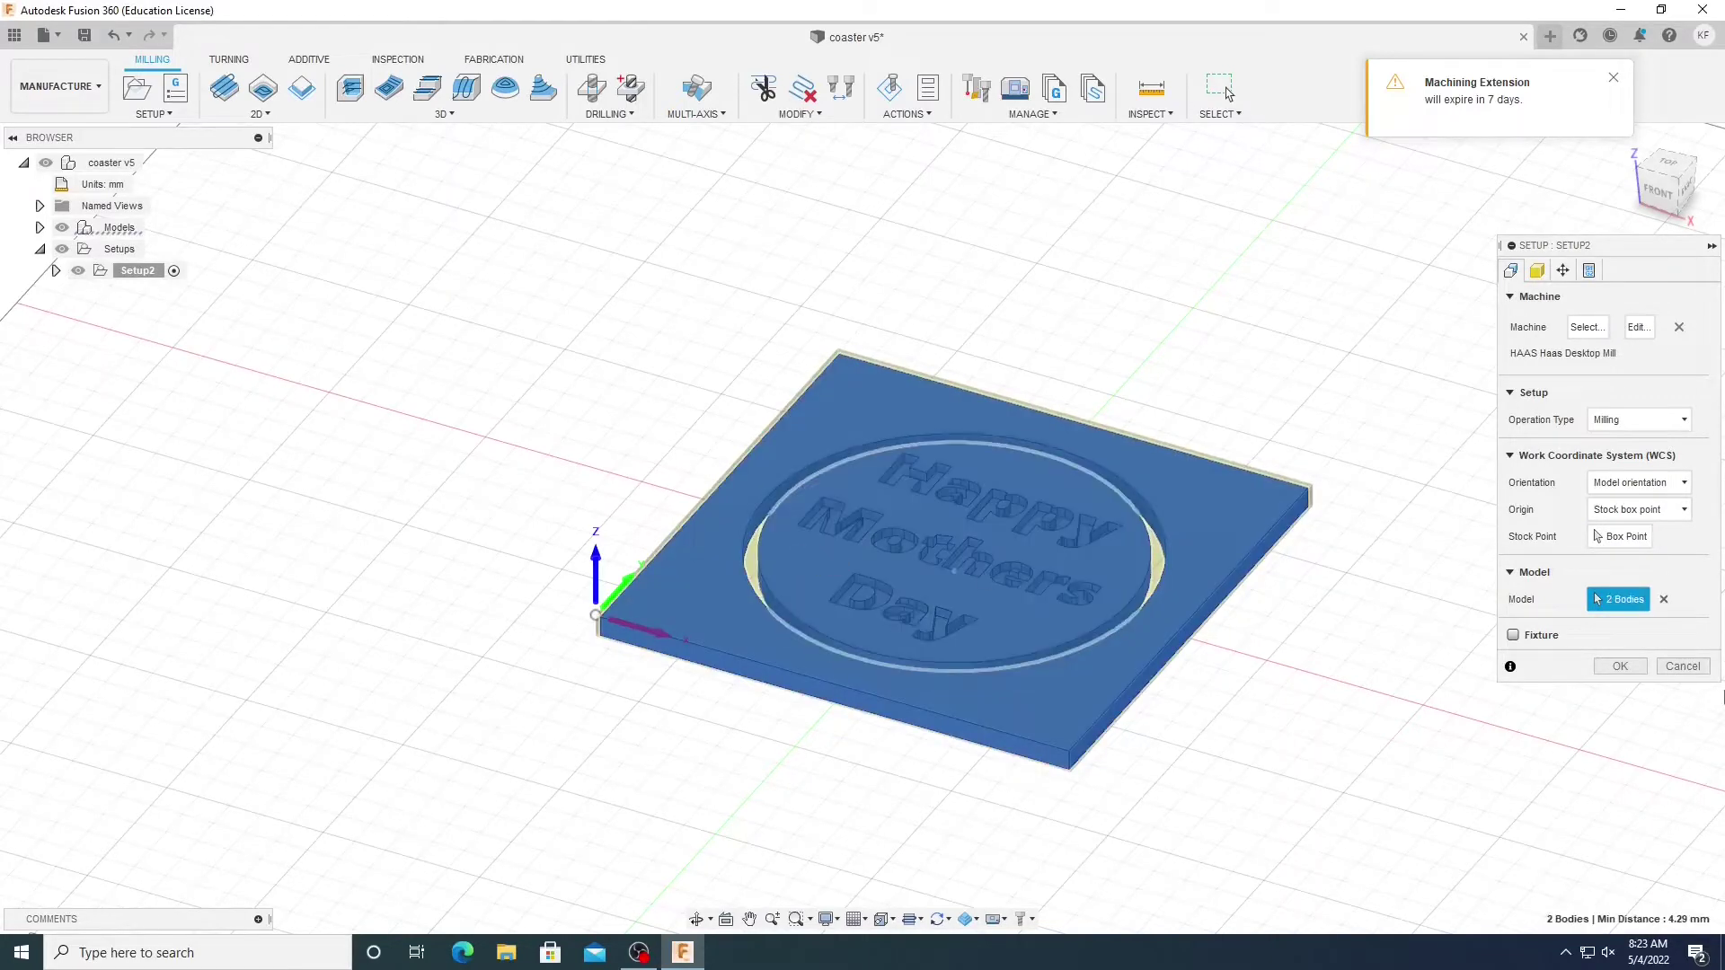
Confirm Setup2 and view the coaster sitting on the Haas Desktop Mill table.
{"action": "left_click", "coordinate": [1608, 668]}
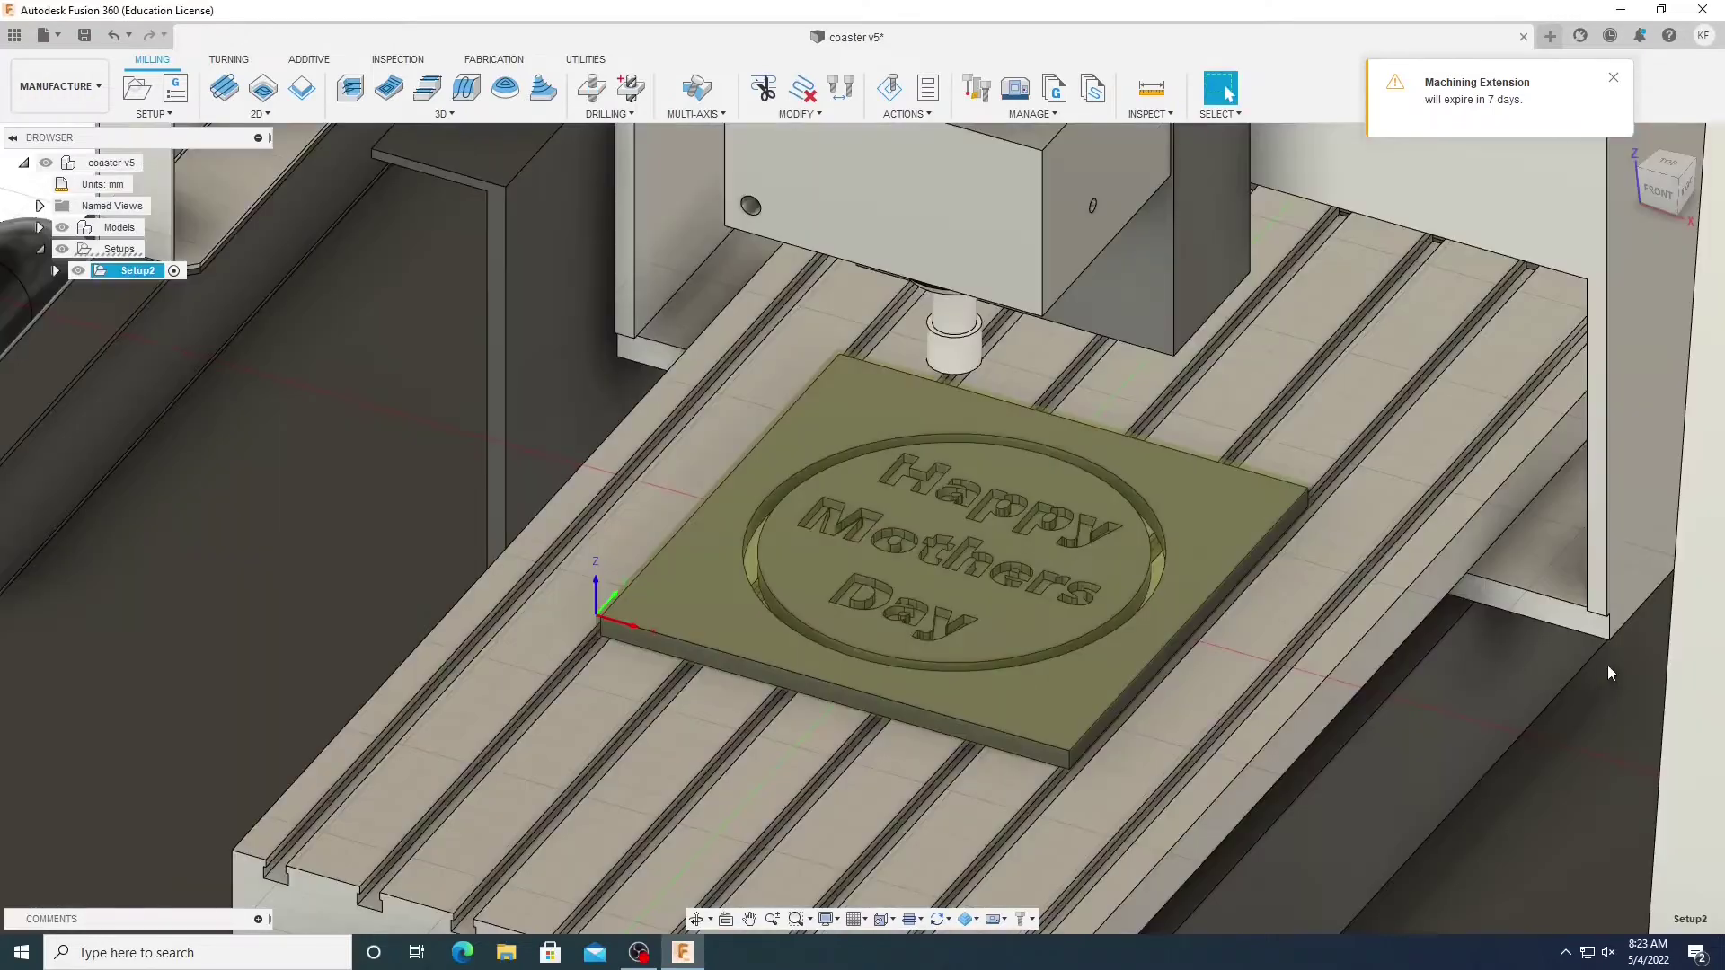
{"action": "scroll", "coordinate": [1555, 715], "scroll_direction": "down", "scroll_amount": 5}
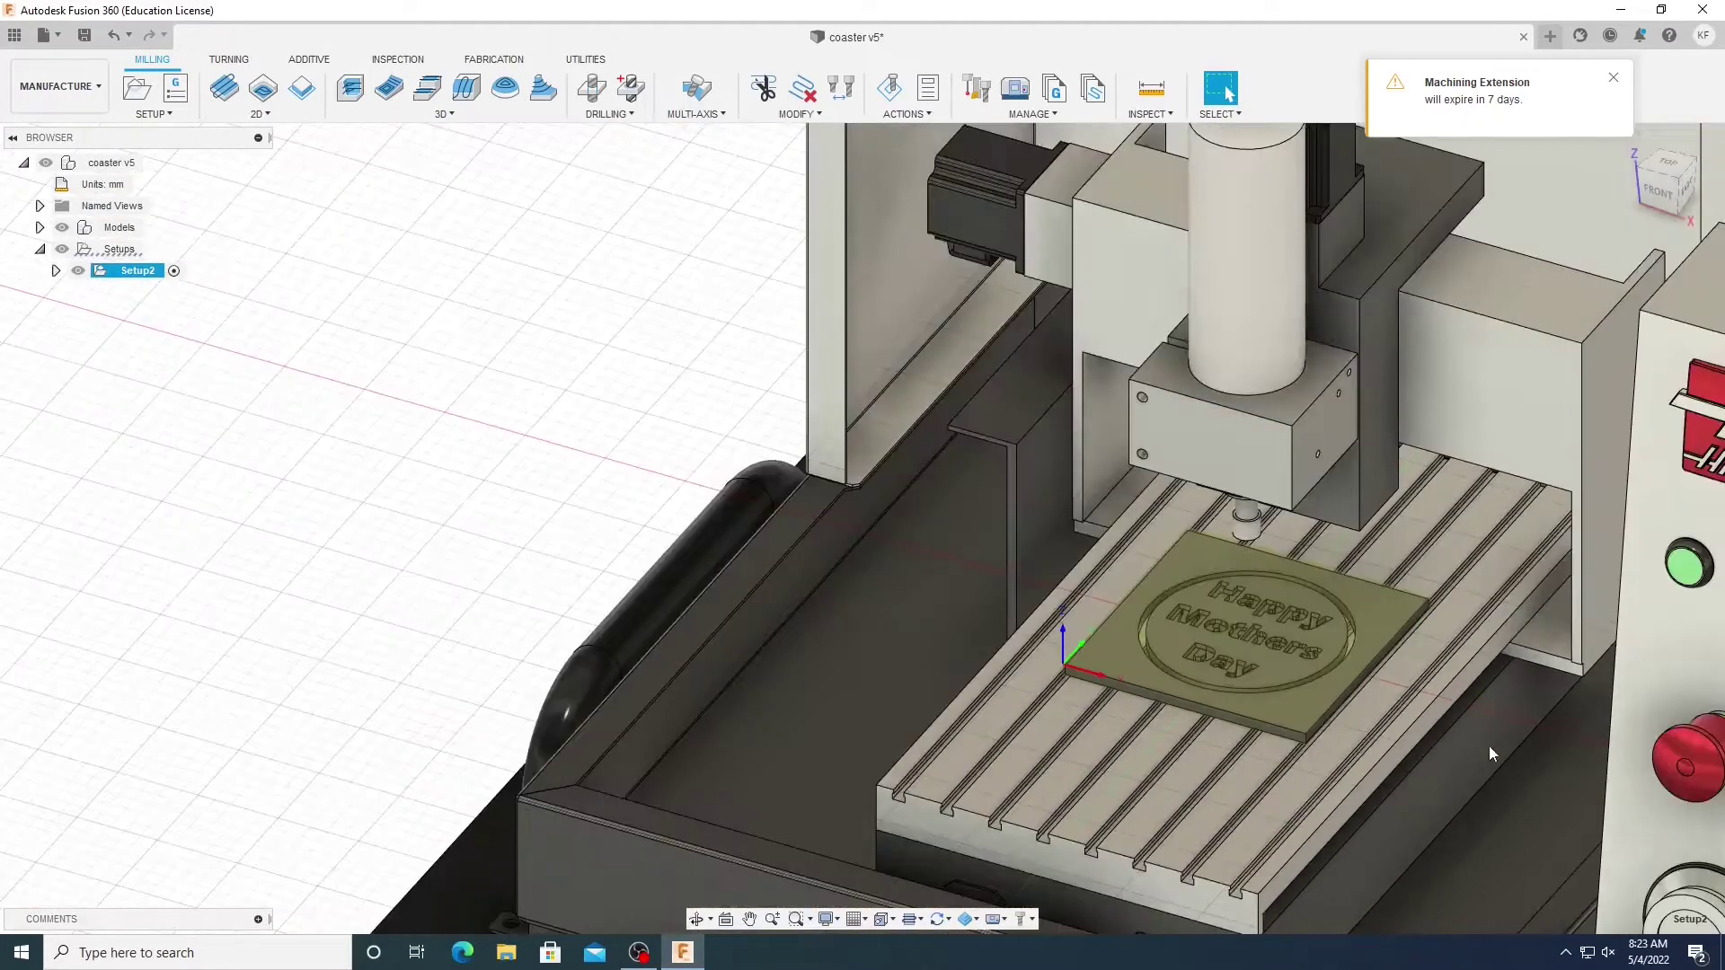
{"action": "middle_click_drag", "start_coordinate": [1487, 748], "coordinate": [1024, 569]}
{"action": "scroll", "coordinate": [1024, 569], "scroll_direction": "down", "scroll_amount": 4}
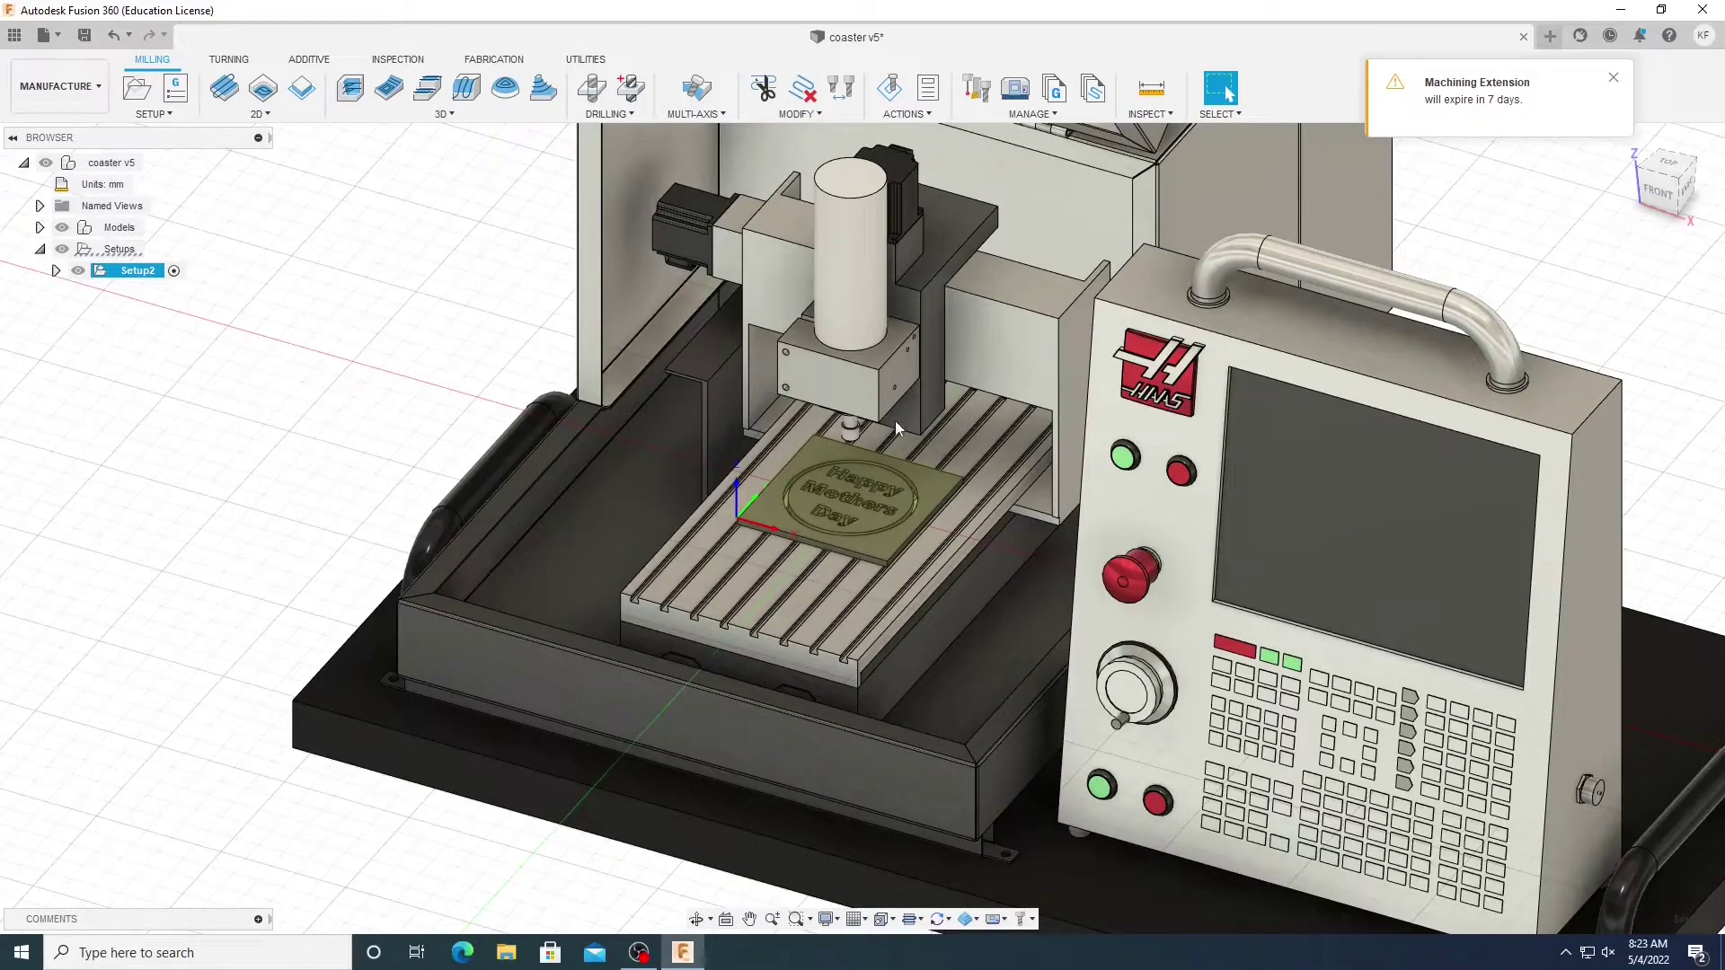
{"action": "scroll", "coordinate": [904, 487], "scroll_direction": "up", "scroll_amount": 8}
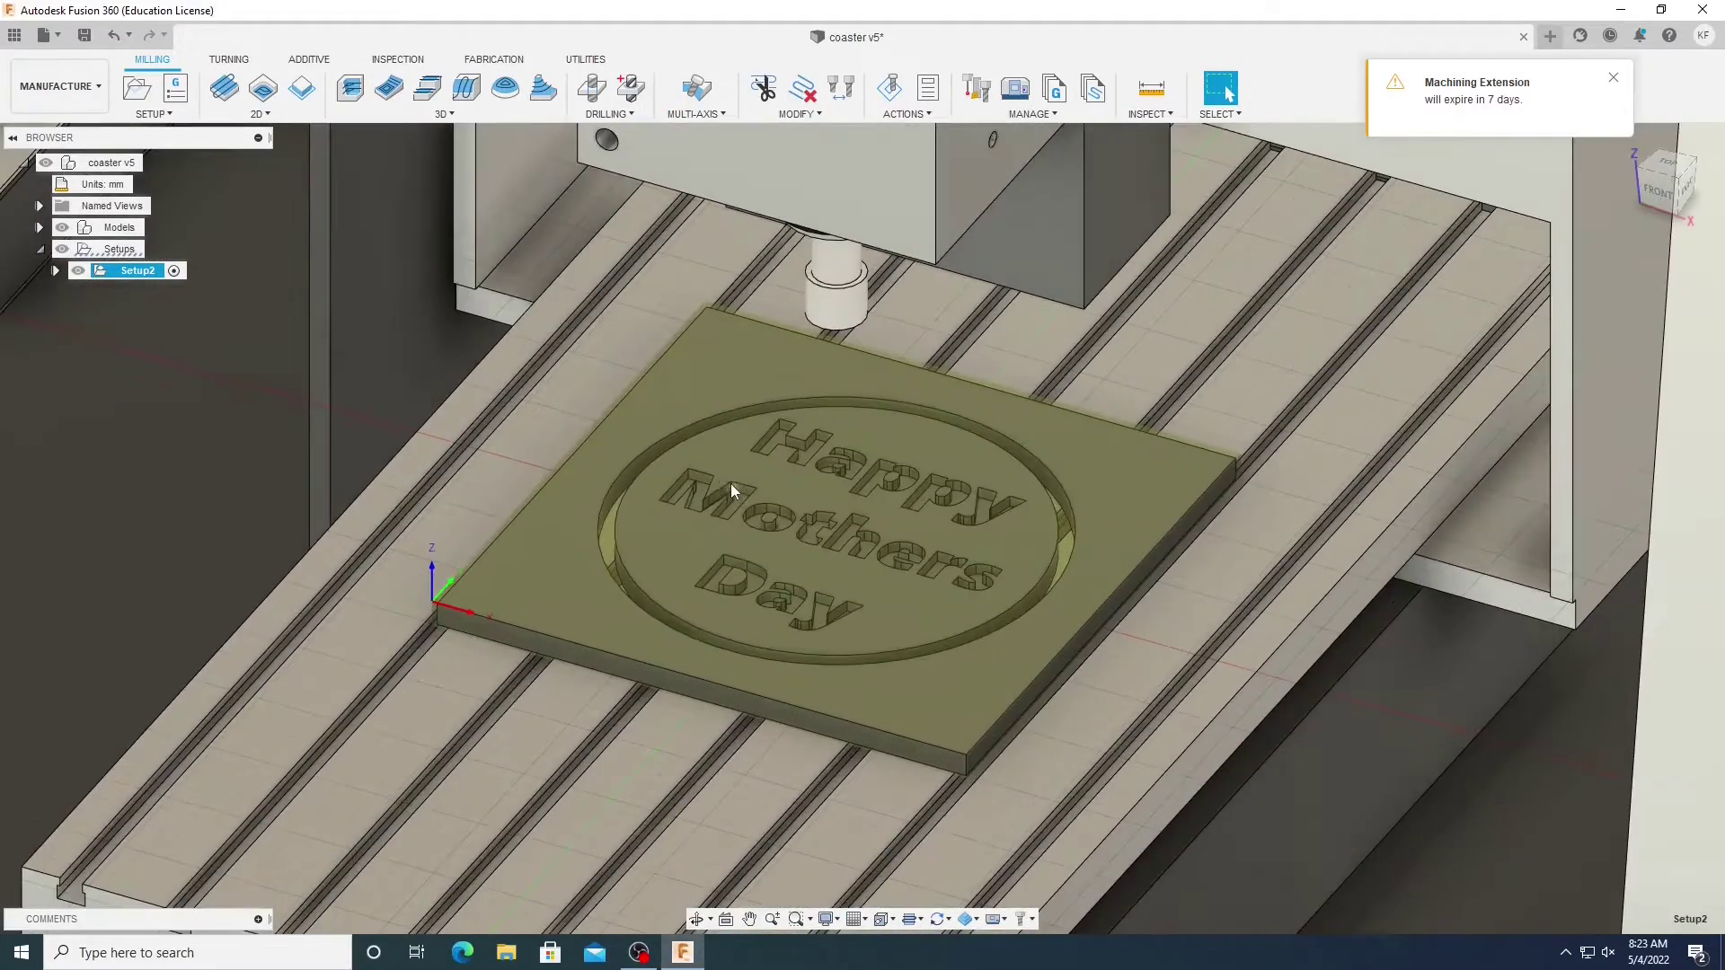
{"action": "scroll", "coordinate": [730, 487], "scroll_direction": "up", "scroll_amount": 2}
Create a 2D Pocket with the 15 letter chains selected as pocket geometry.
{"action": "left_click", "coordinate": [270, 114]}
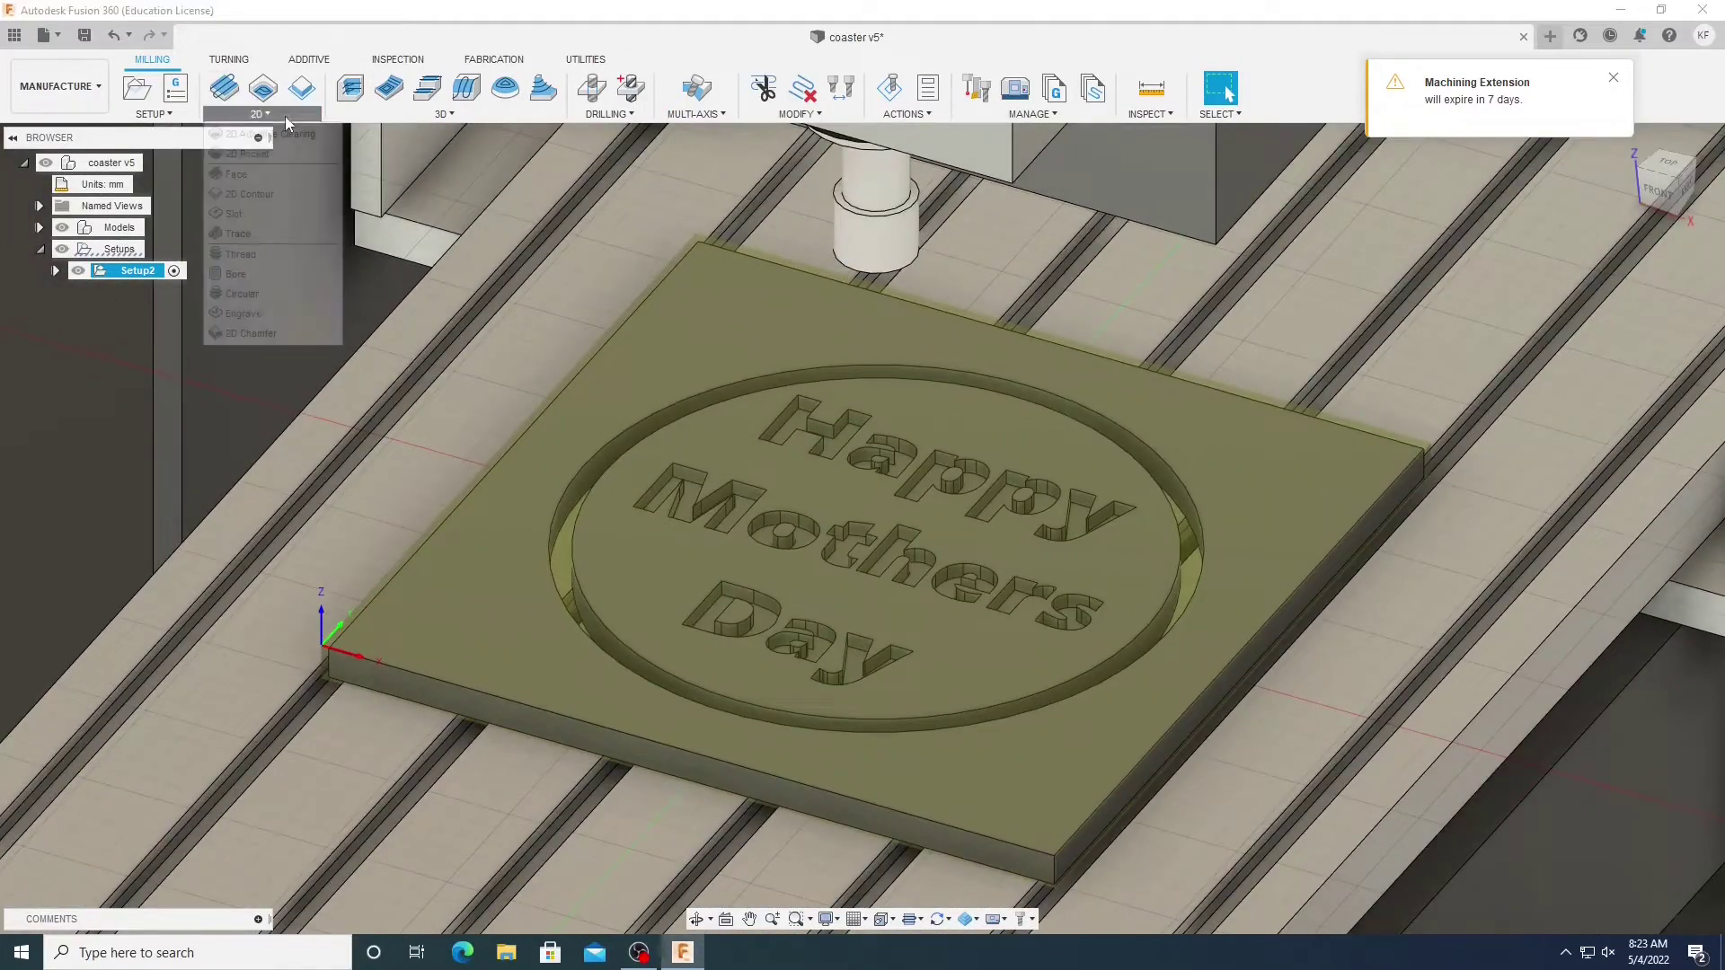
{"action": "left_click", "coordinate": [250, 147]}
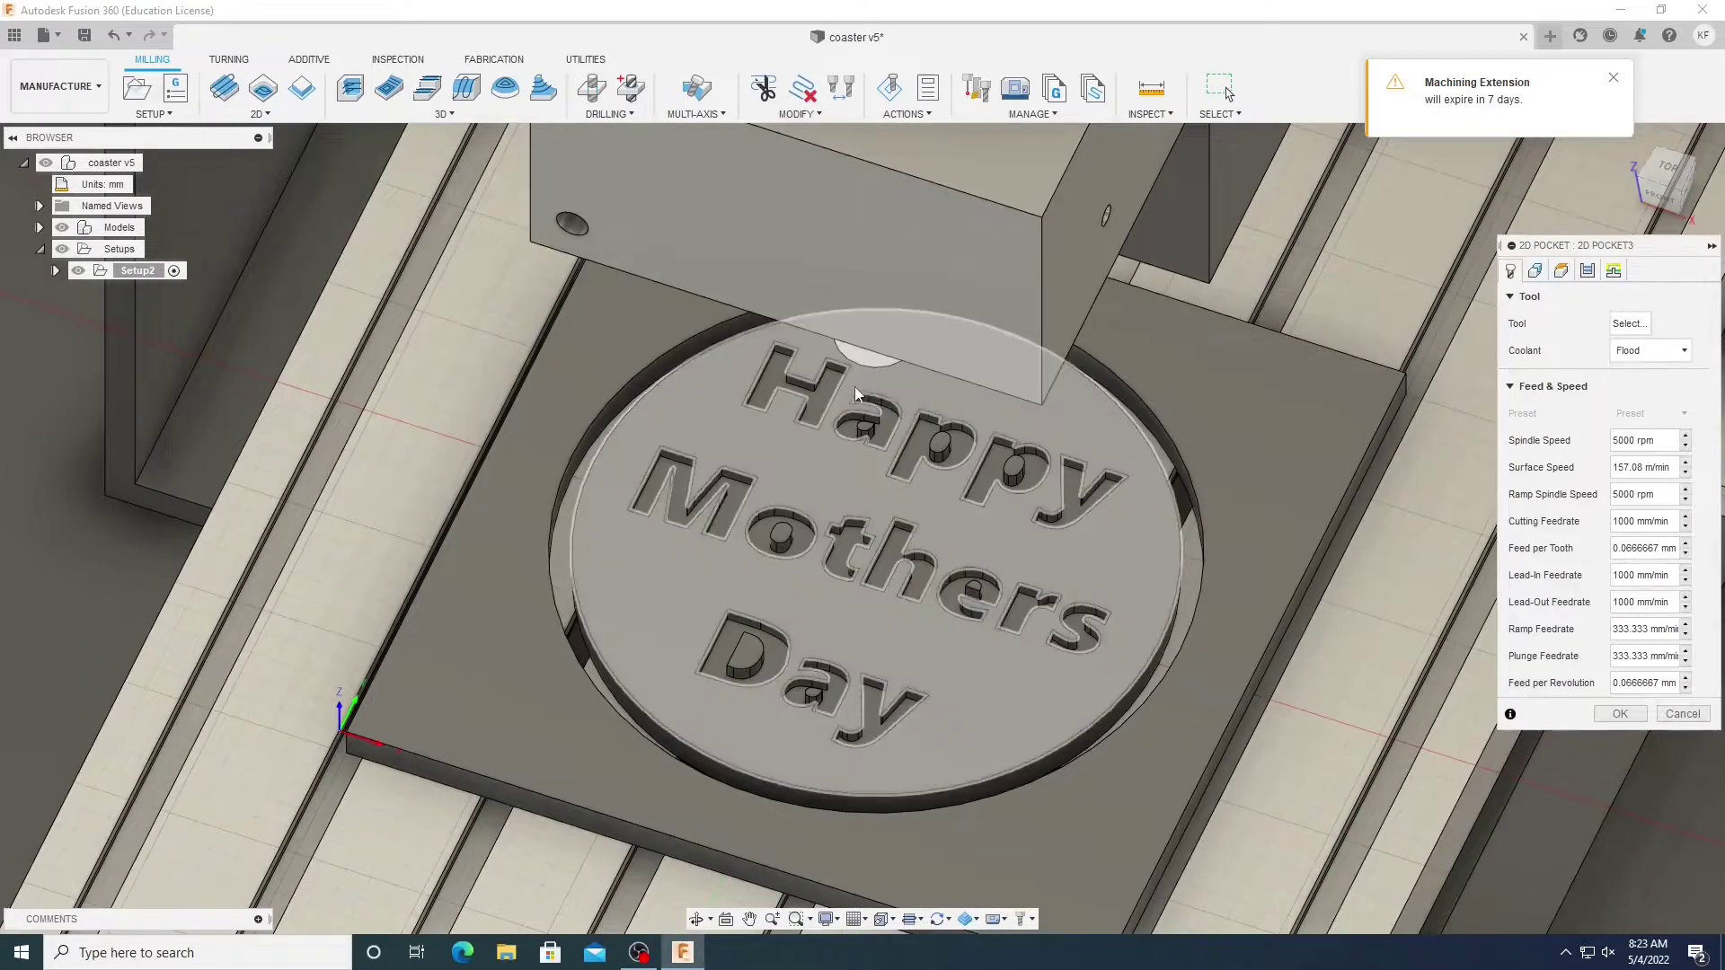
{"action": "left_click", "coordinate": [824, 396]}
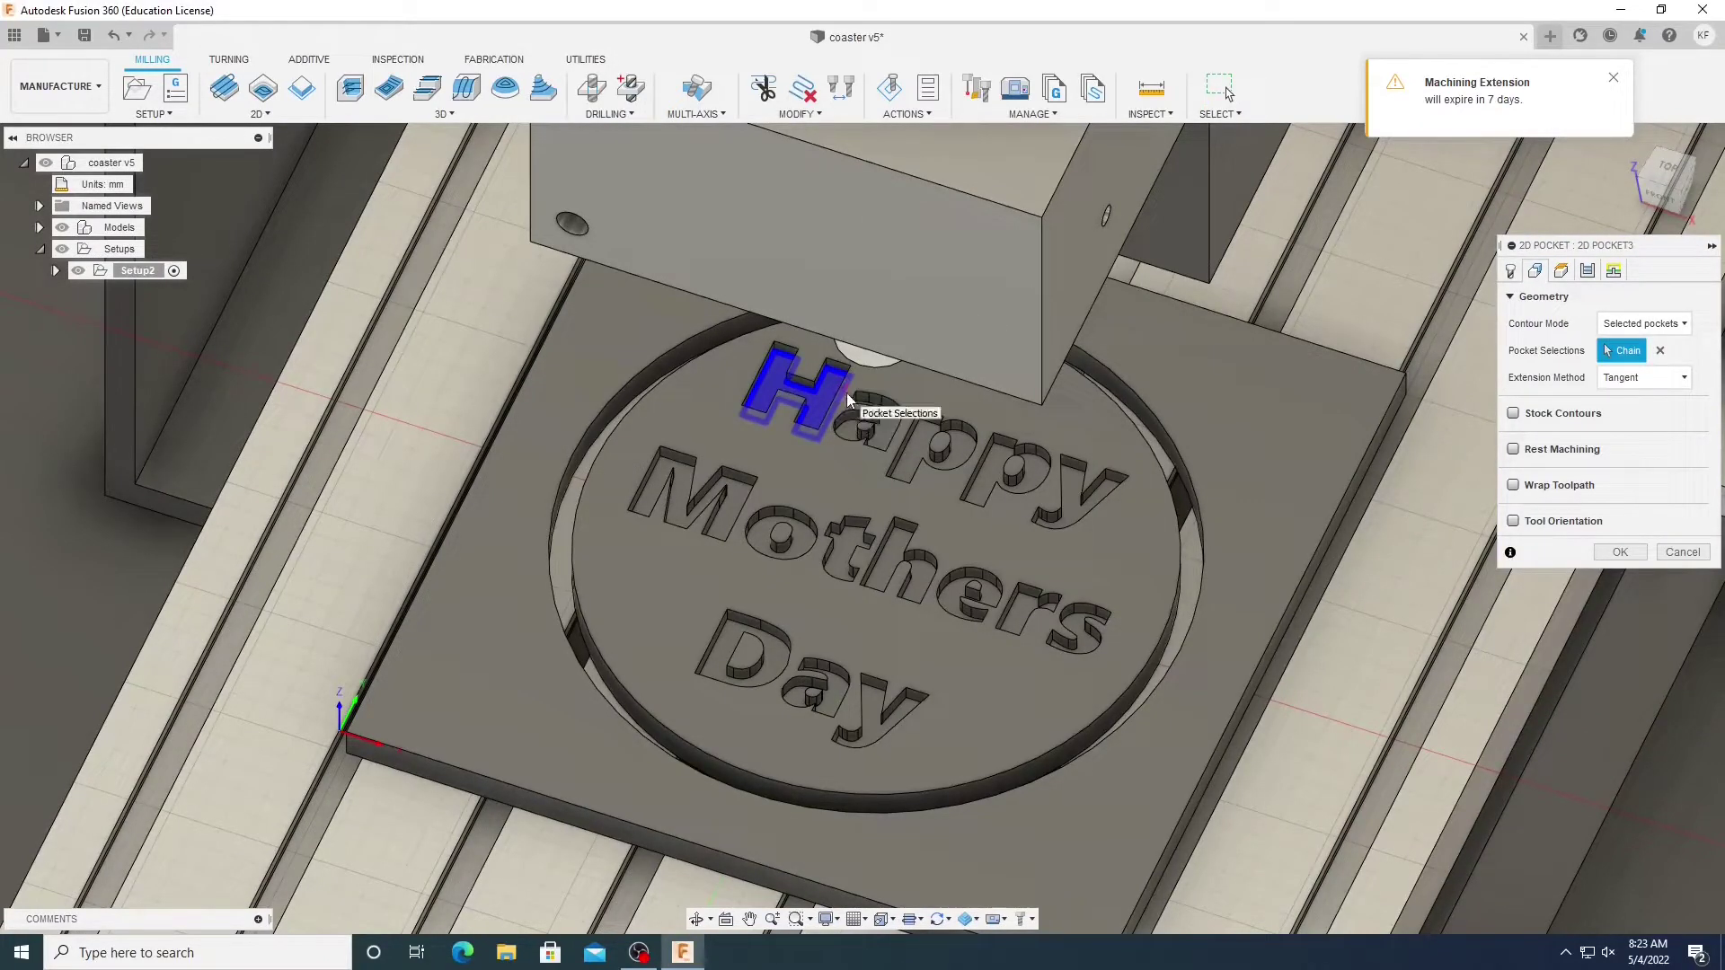
{"action": "key", "text": "Escape"}
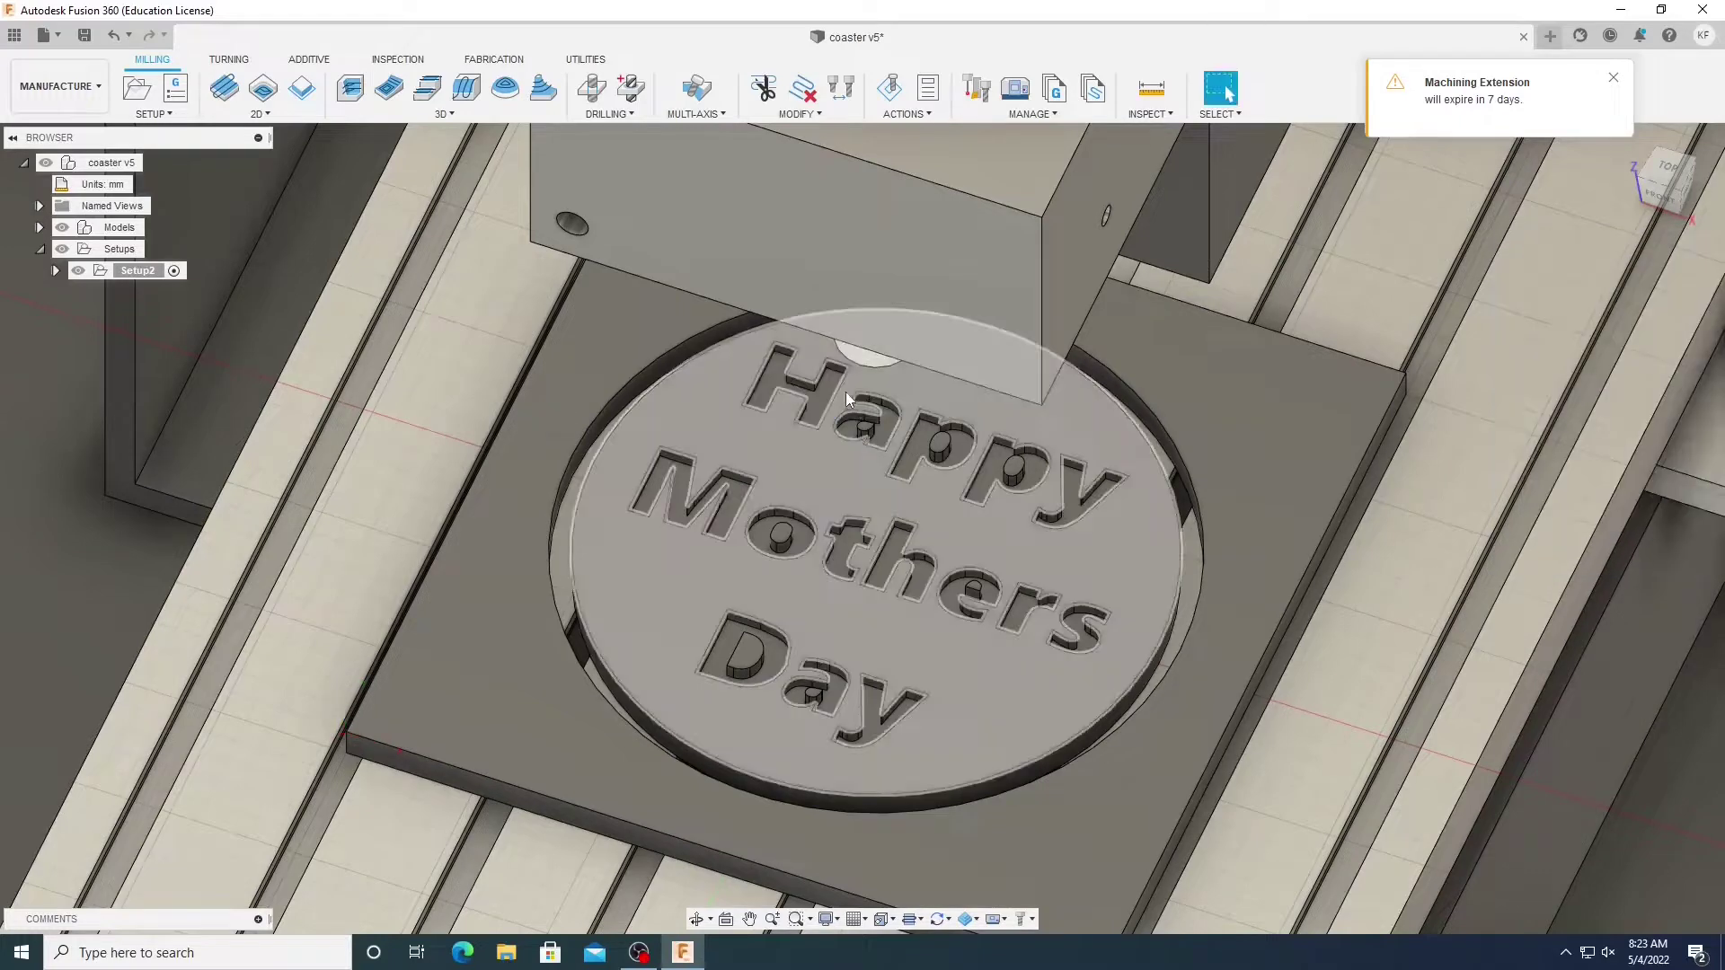
{"action": "left_click", "coordinate": [260, 114]}
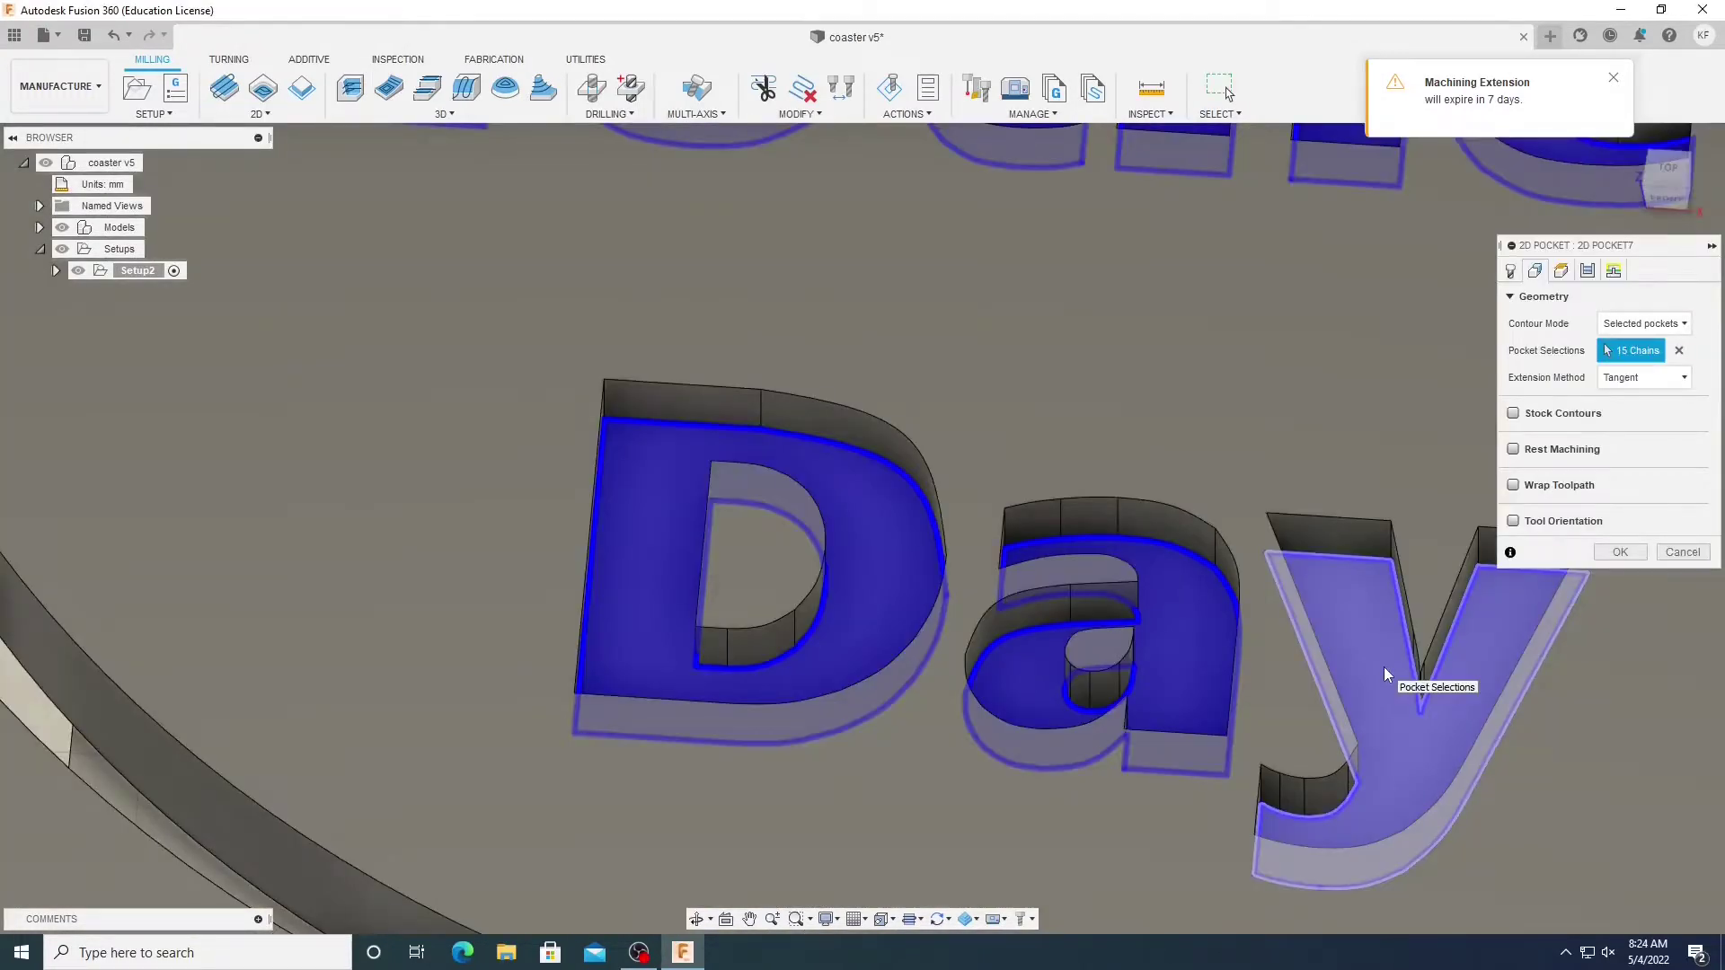
{"action": "scroll", "coordinate": [1385, 670], "scroll_direction": "down", "scroll_amount": 8}
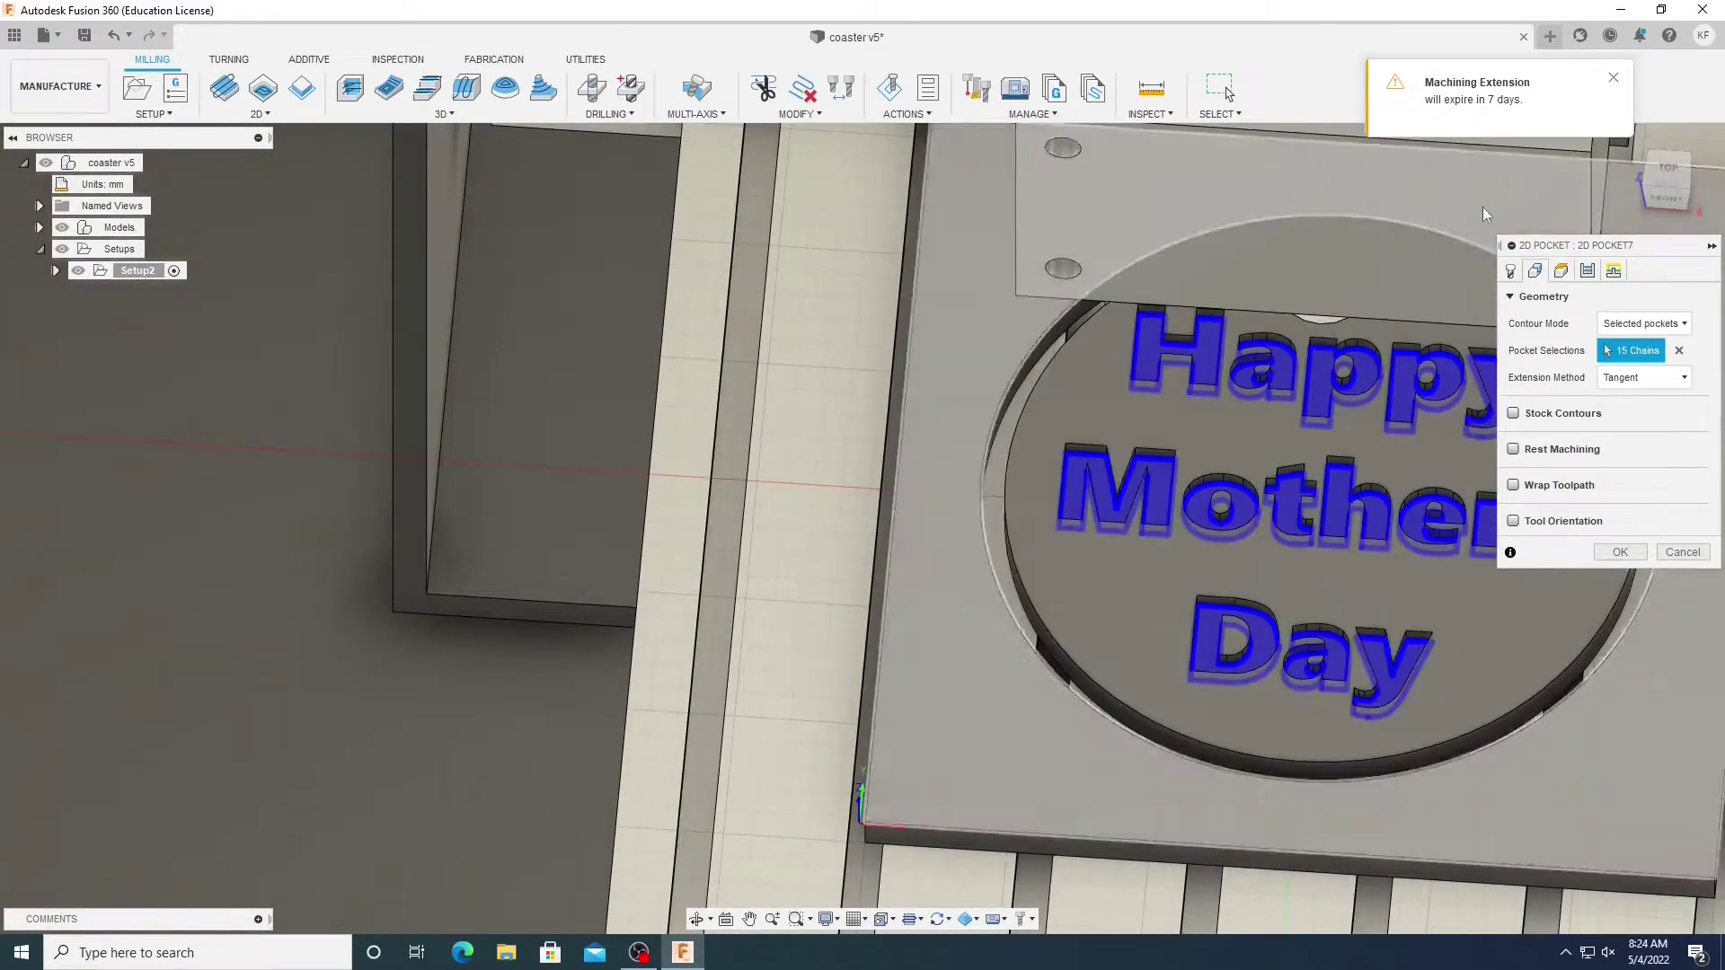
{"action": "left_click", "coordinate": [1513, 272]}
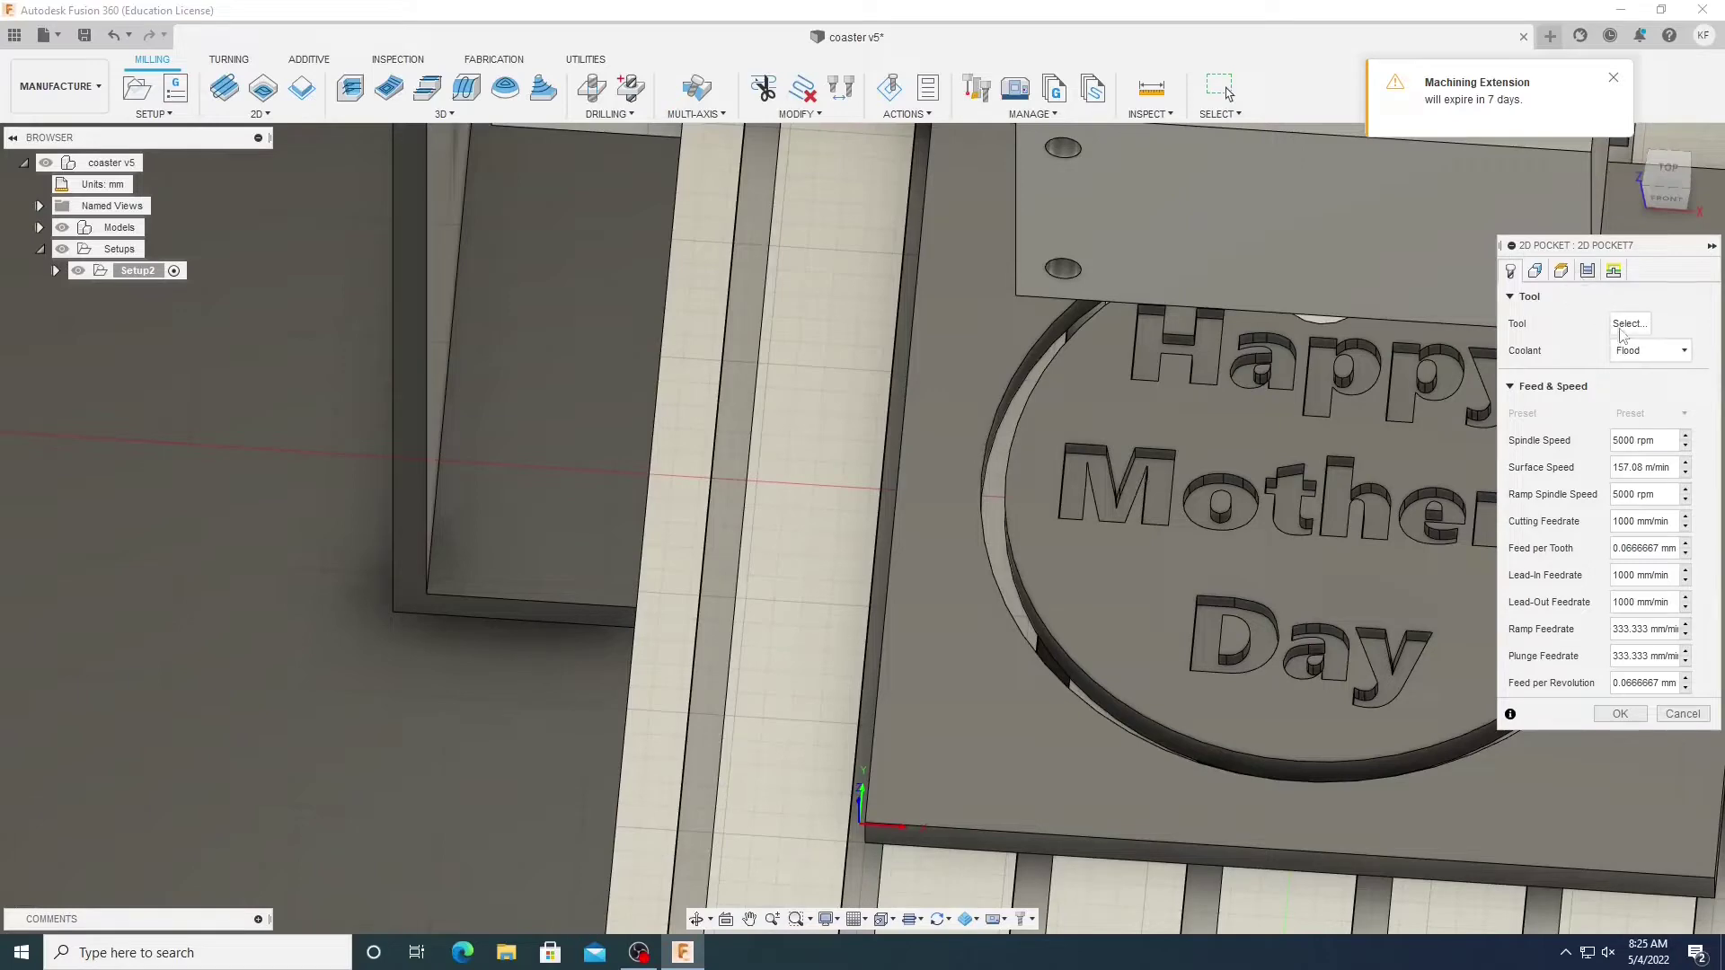
Pick tool #1, the Ø0.05687 in tapered mill, from the coaster v5 document tools.
{"action": "left_click", "coordinate": [1629, 323]}
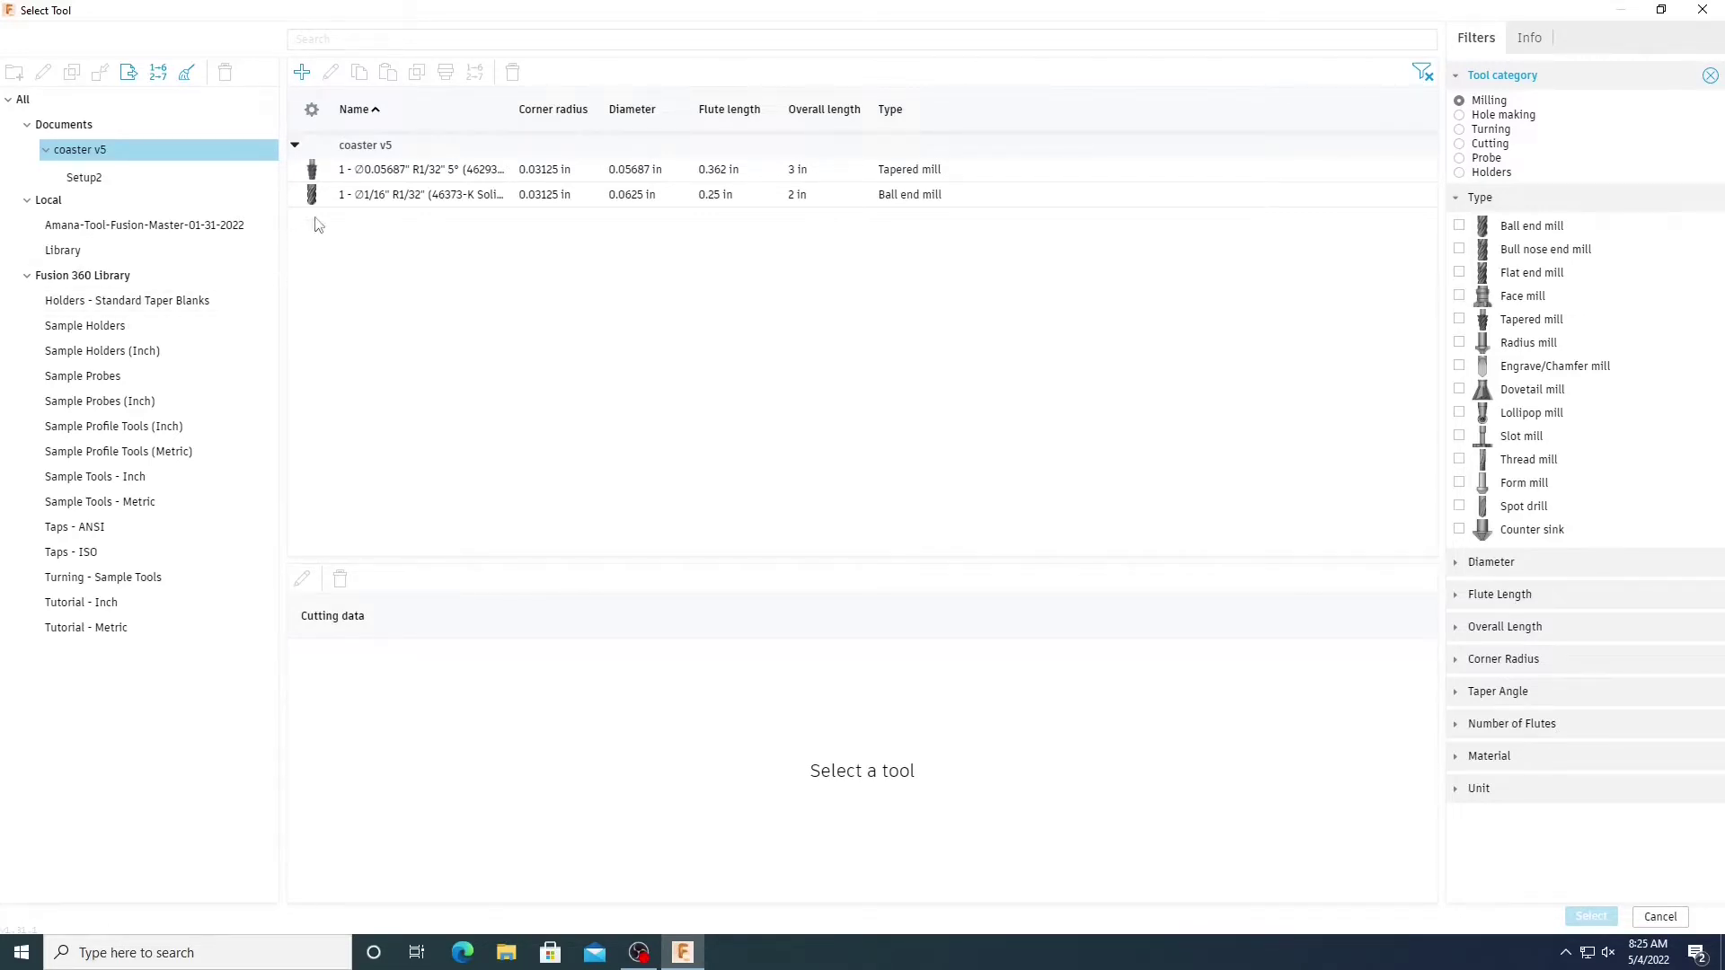
{"action": "left_click", "coordinate": [299, 39]}
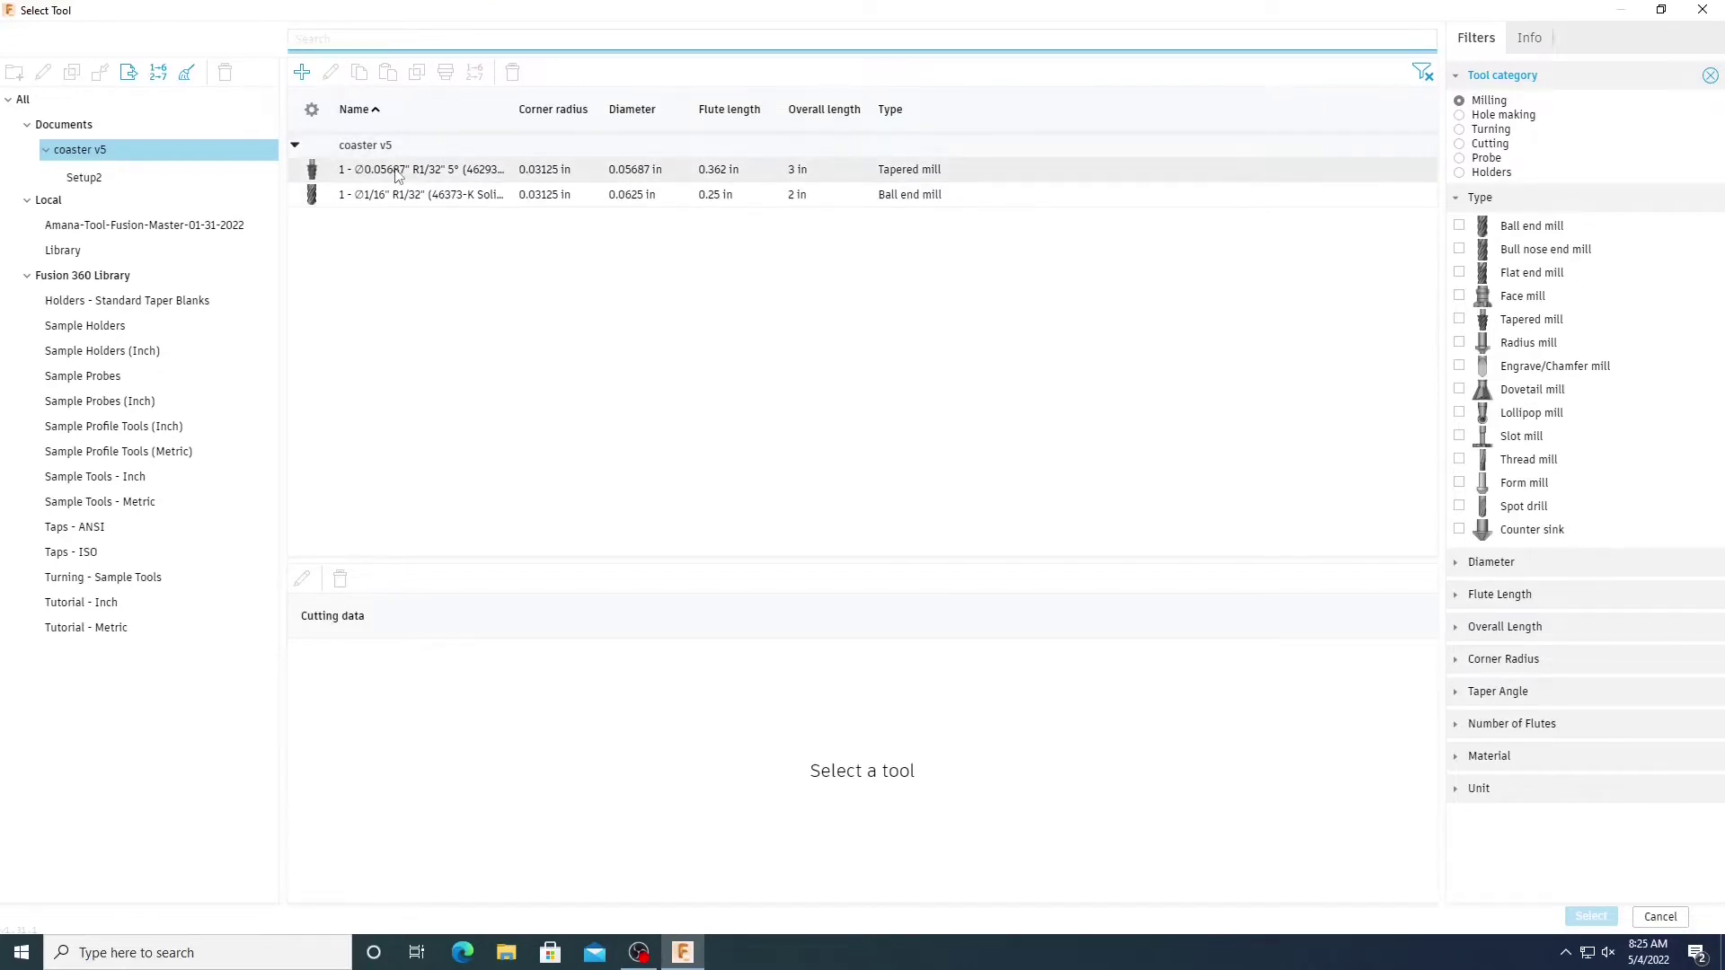
{"action": "right_click", "coordinate": [391, 195]}
{"action": "left_click", "coordinate": [403, 170]}
{"action": "left_click", "coordinate": [402, 170]}
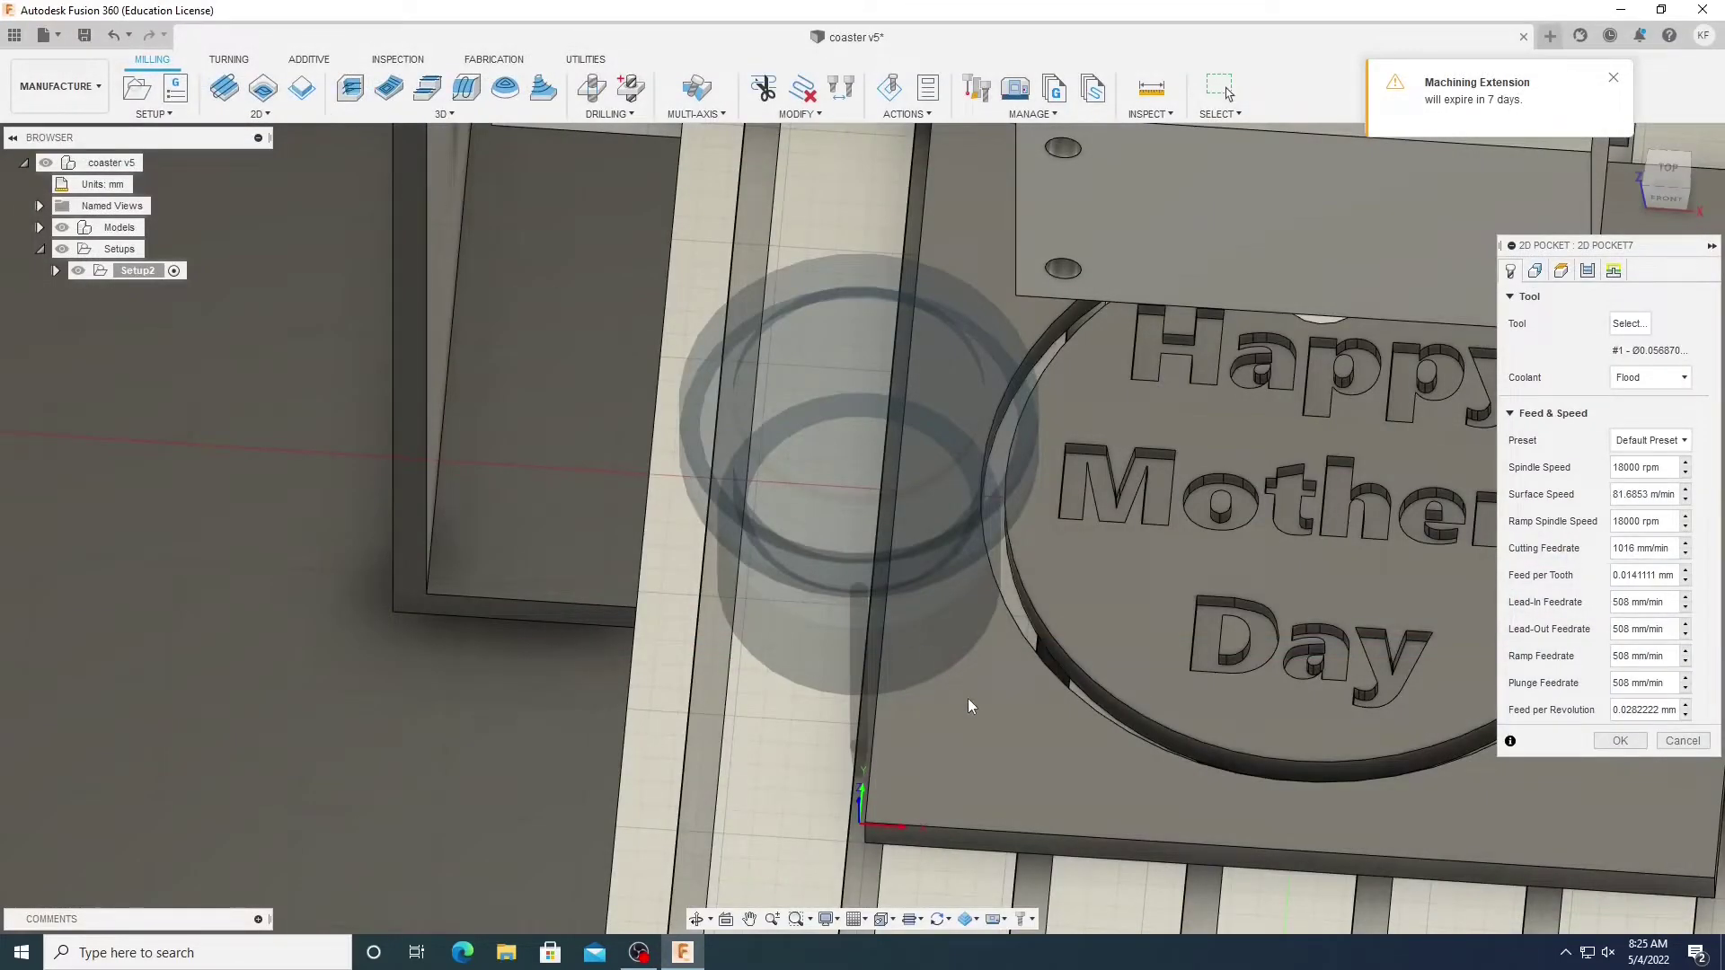
Set spindle speed to 12000 rpm, disable coolant, and create 2D Pocket7.
{"action": "mouse_move", "coordinate": [1639, 467]}
{"action": "left_mouse_down"}
{"action": "mouse_move", "coordinate": [1673, 467]}
{"action": "mouse_move", "coordinate": [1623, 467]}
{"action": "left_mouse_up"}
{"action": "type", "text": "1200"}
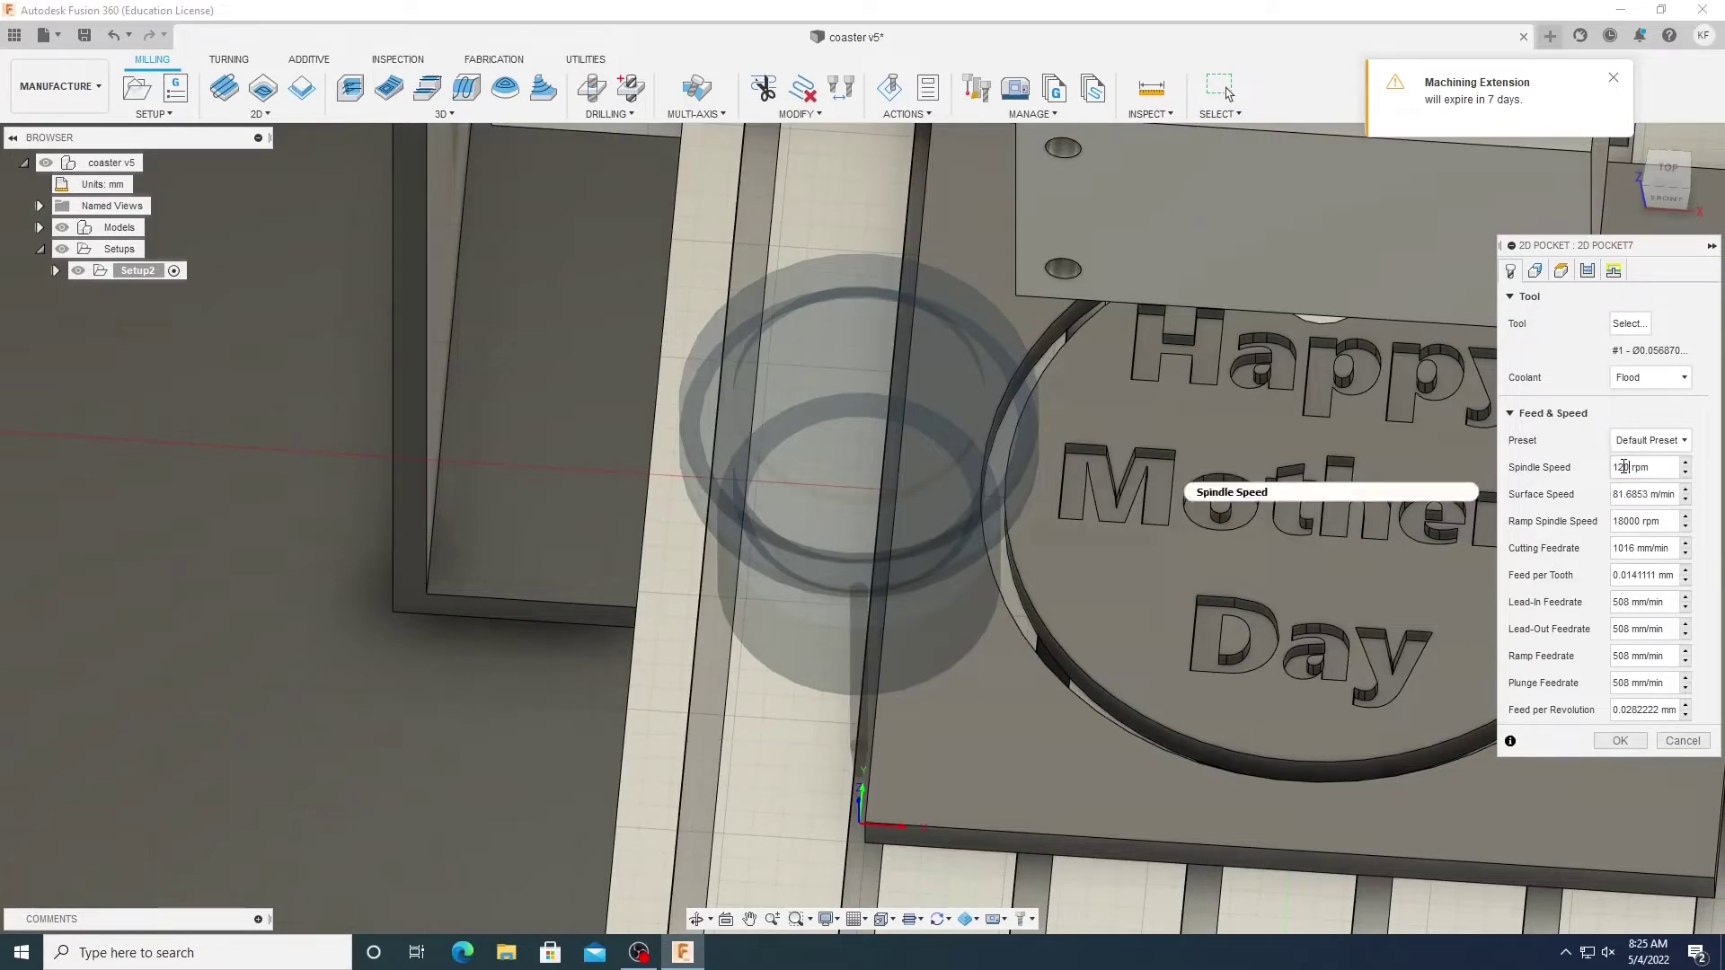
{"action": "type", "text": "0"}
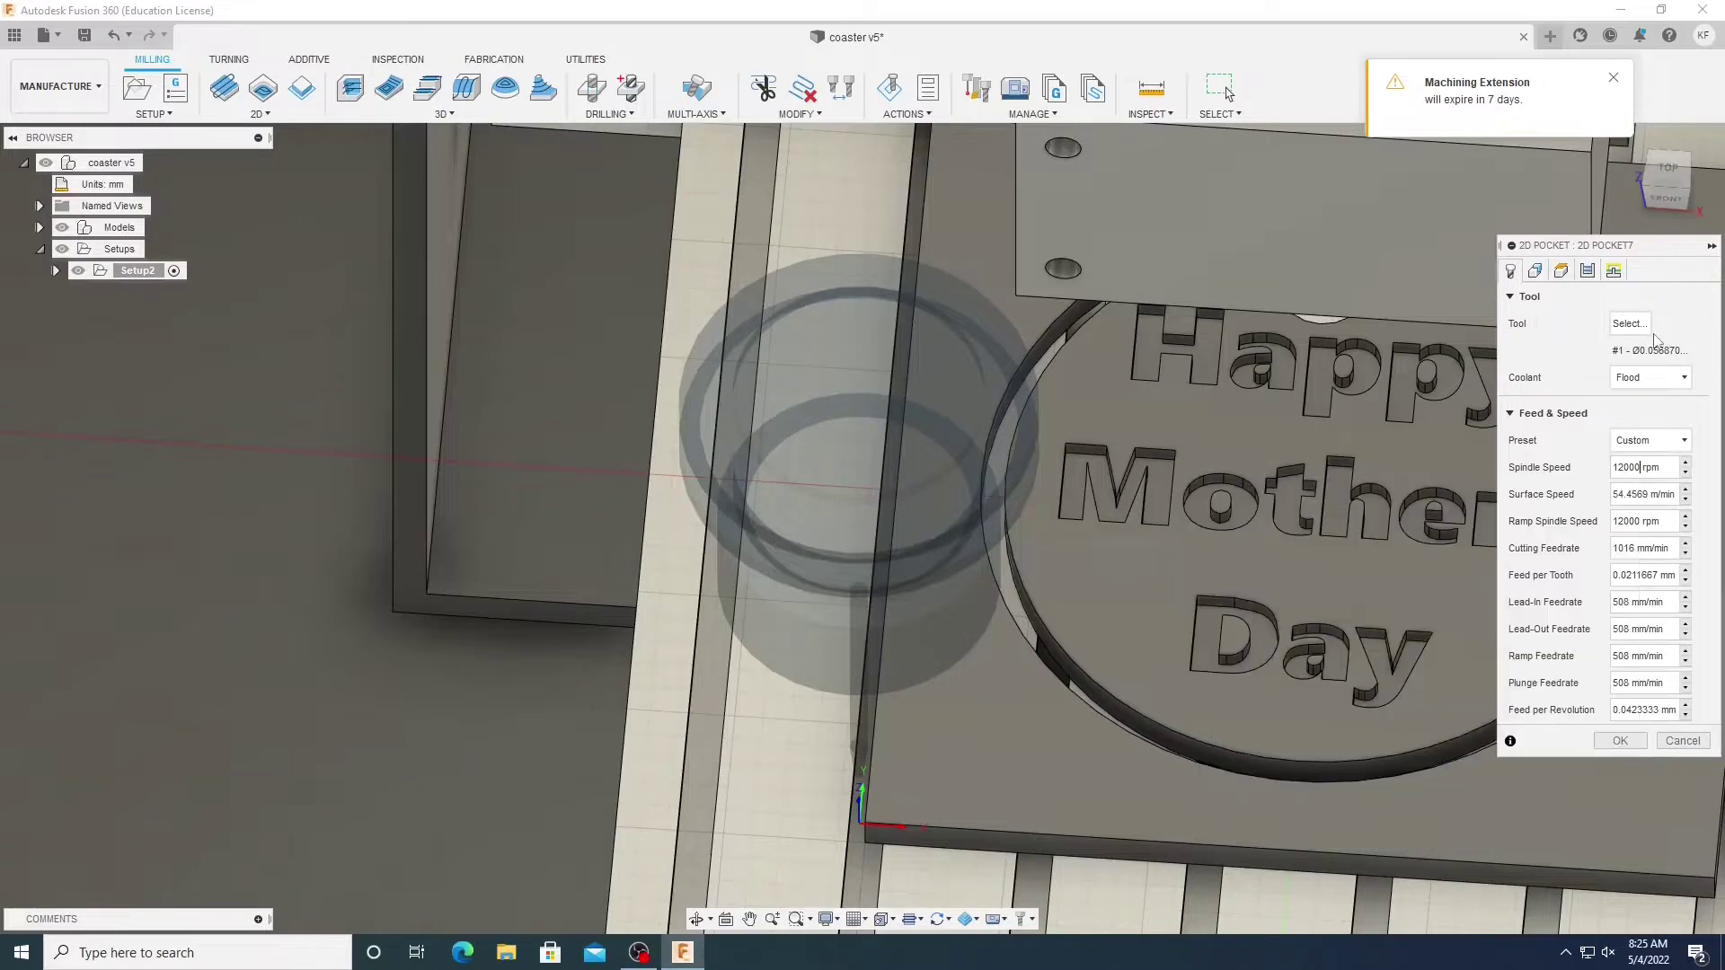
{"action": "left_click", "coordinate": [1651, 377]}
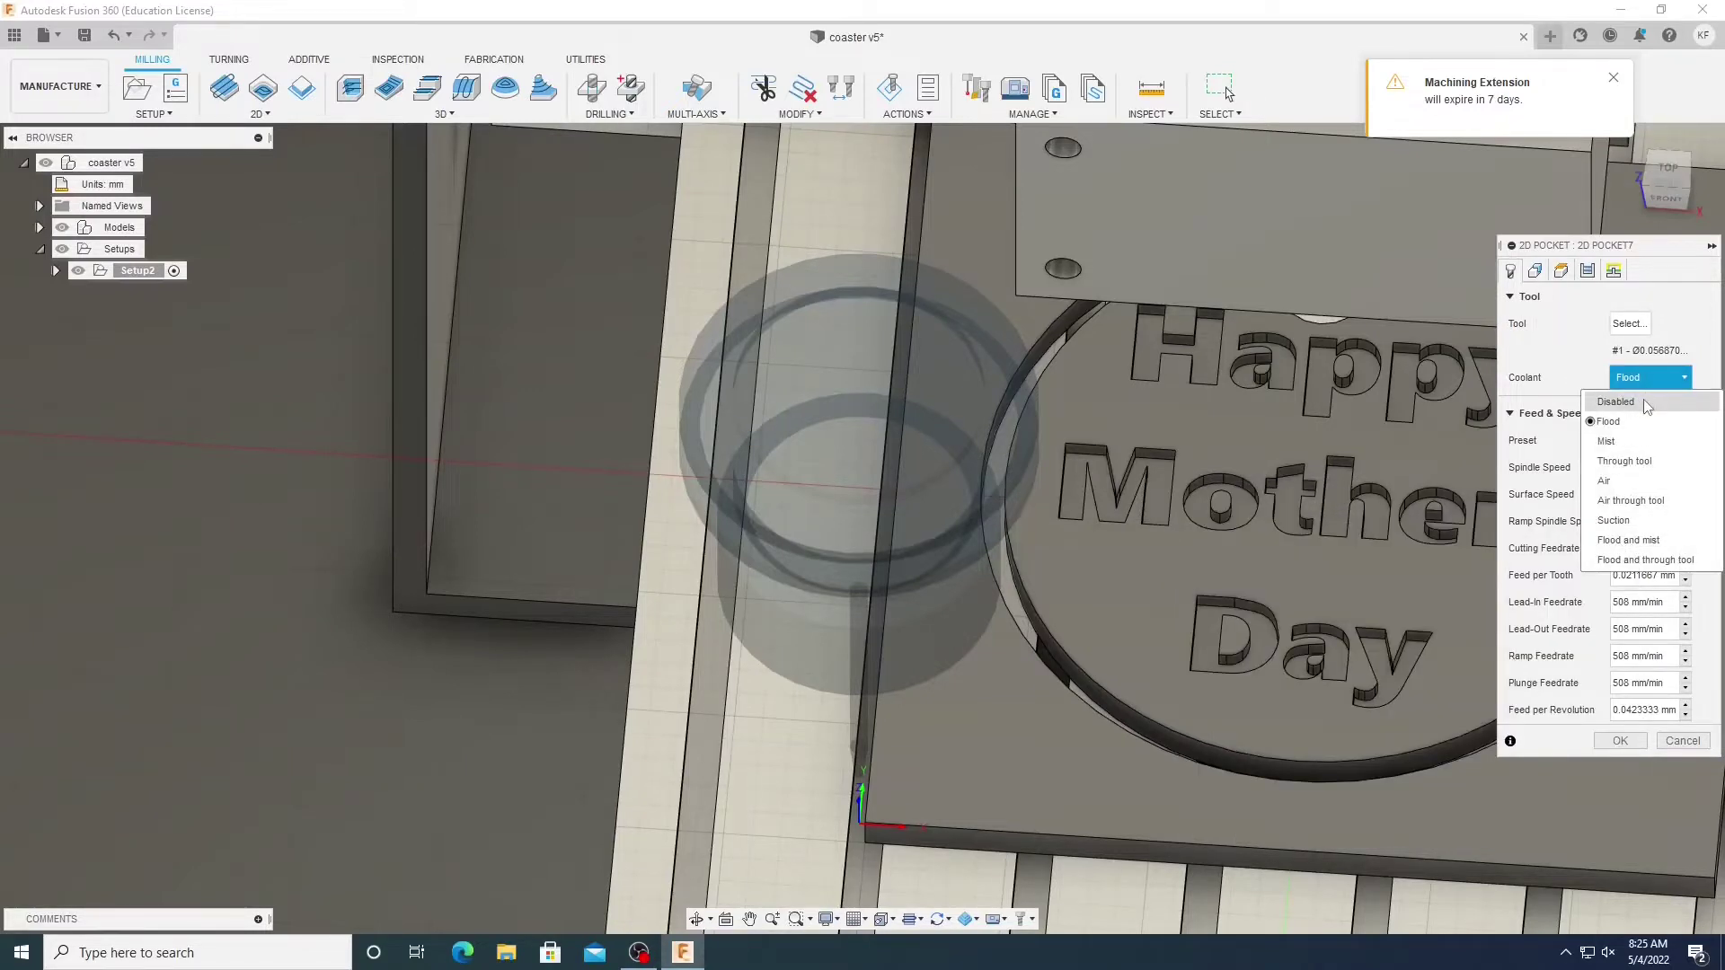
{"action": "left_click", "coordinate": [1647, 404]}
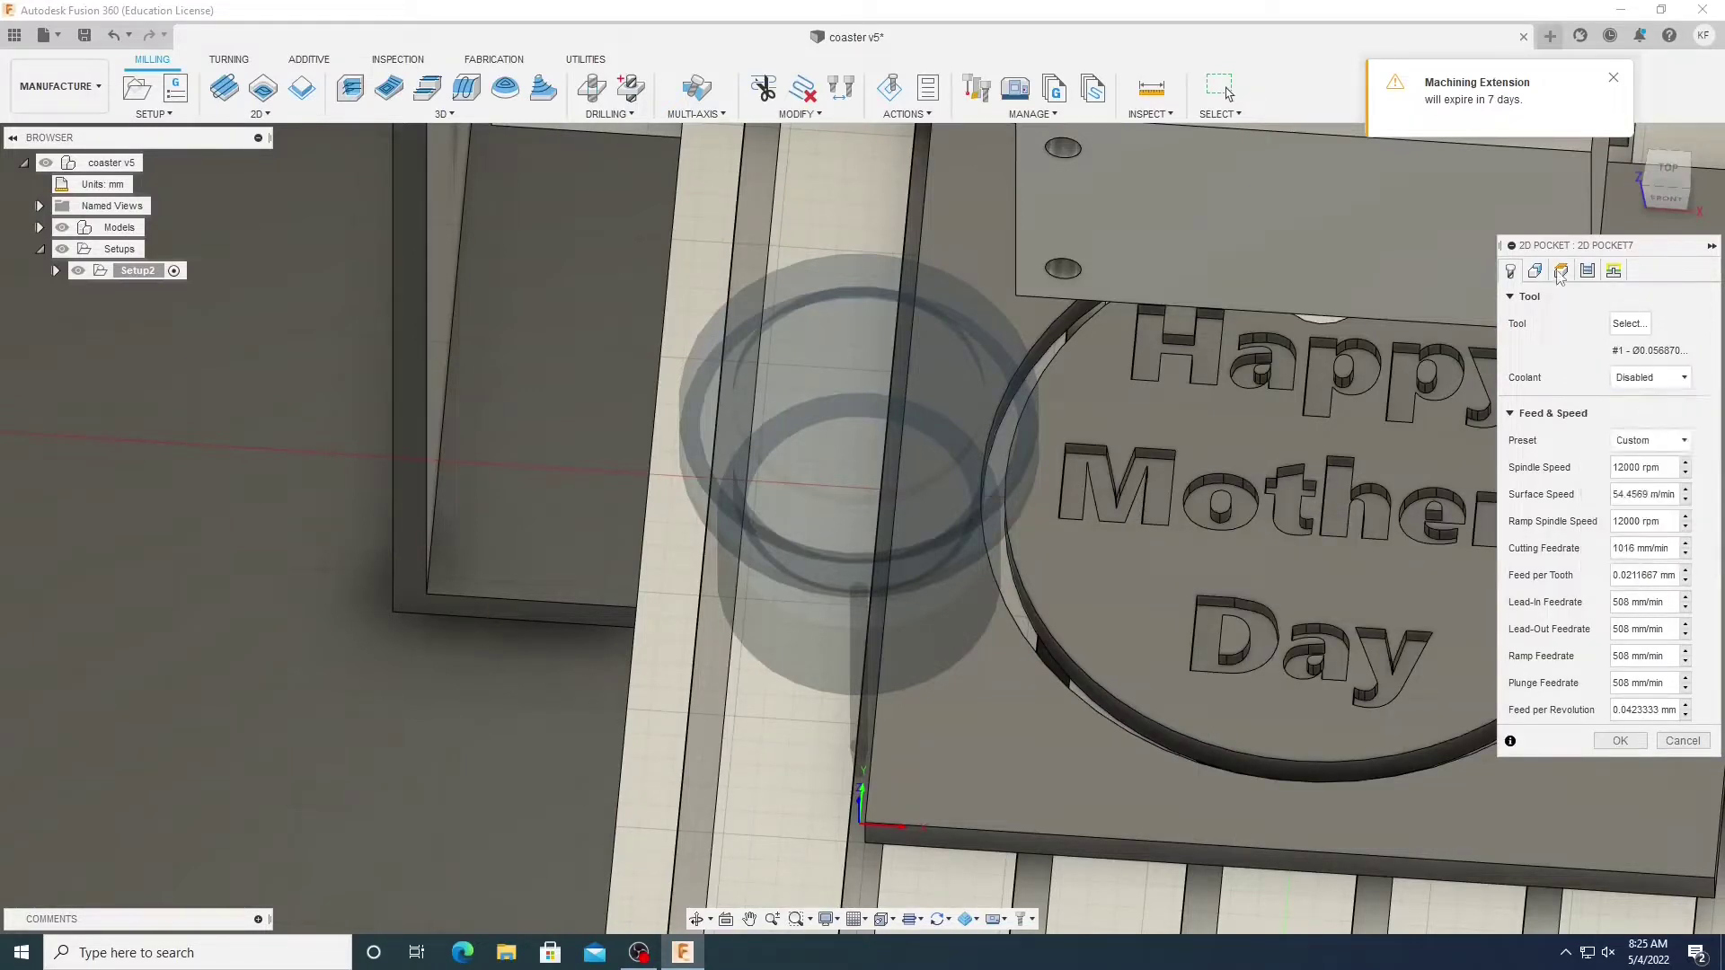
{"action": "left_click", "coordinate": [1561, 273]}
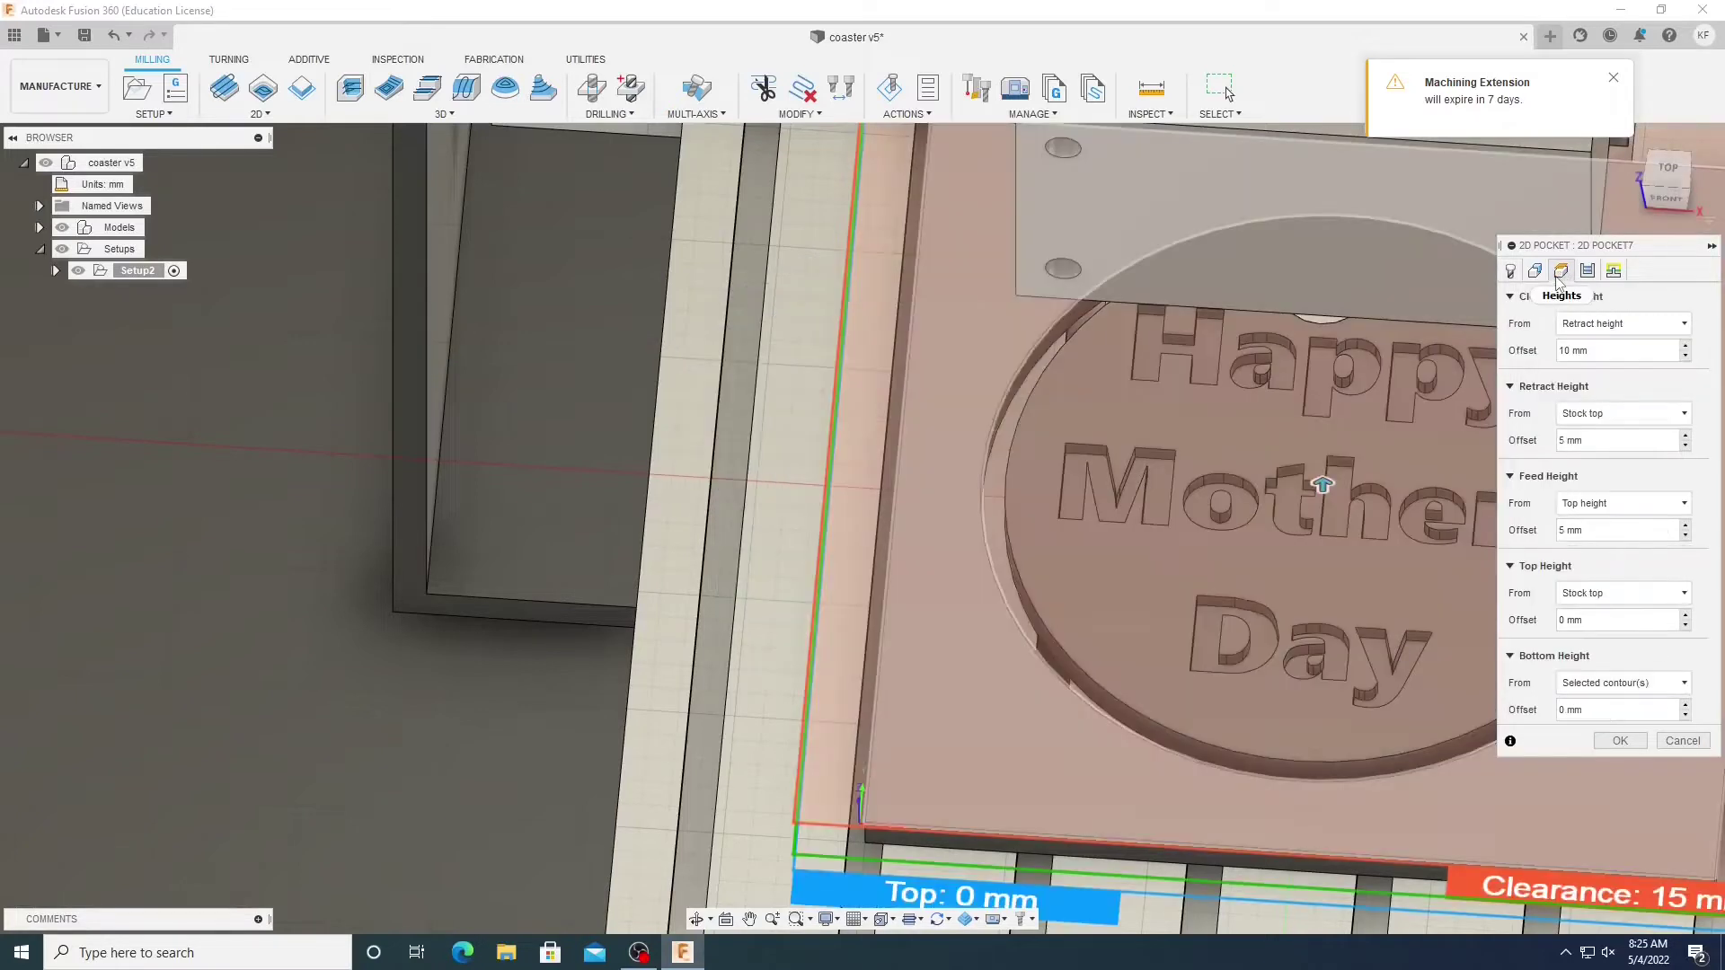
{"action": "left_click", "coordinate": [1587, 272]}
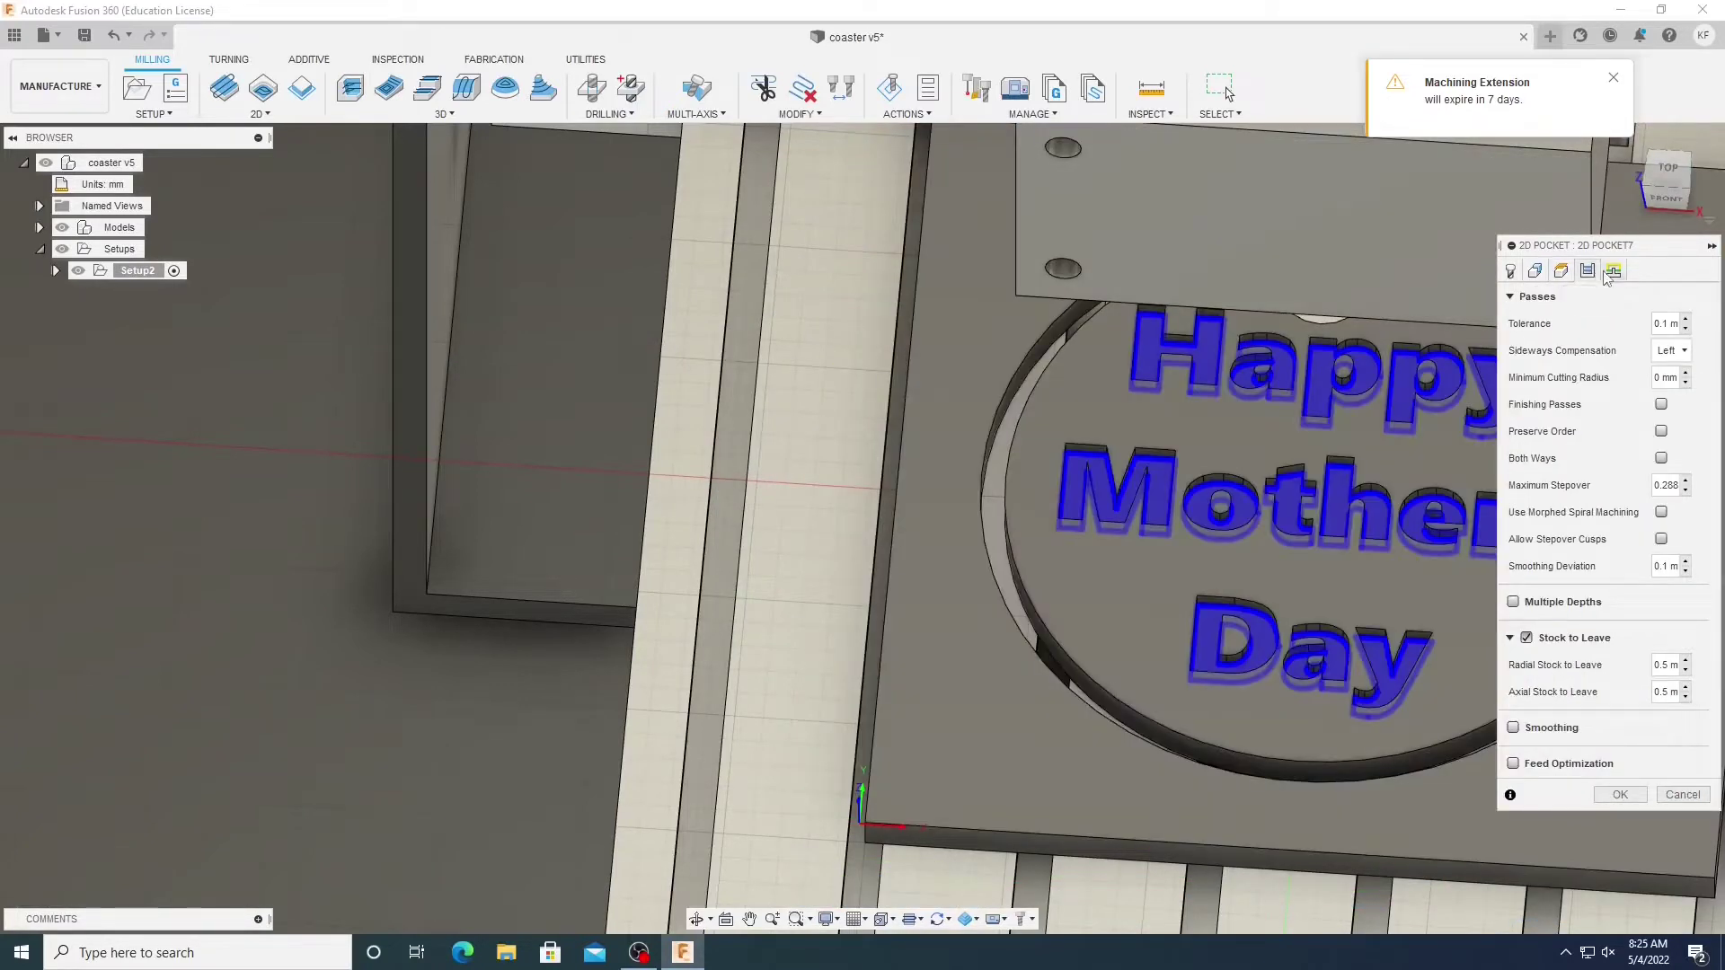
{"action": "left_click", "coordinate": [1613, 799]}
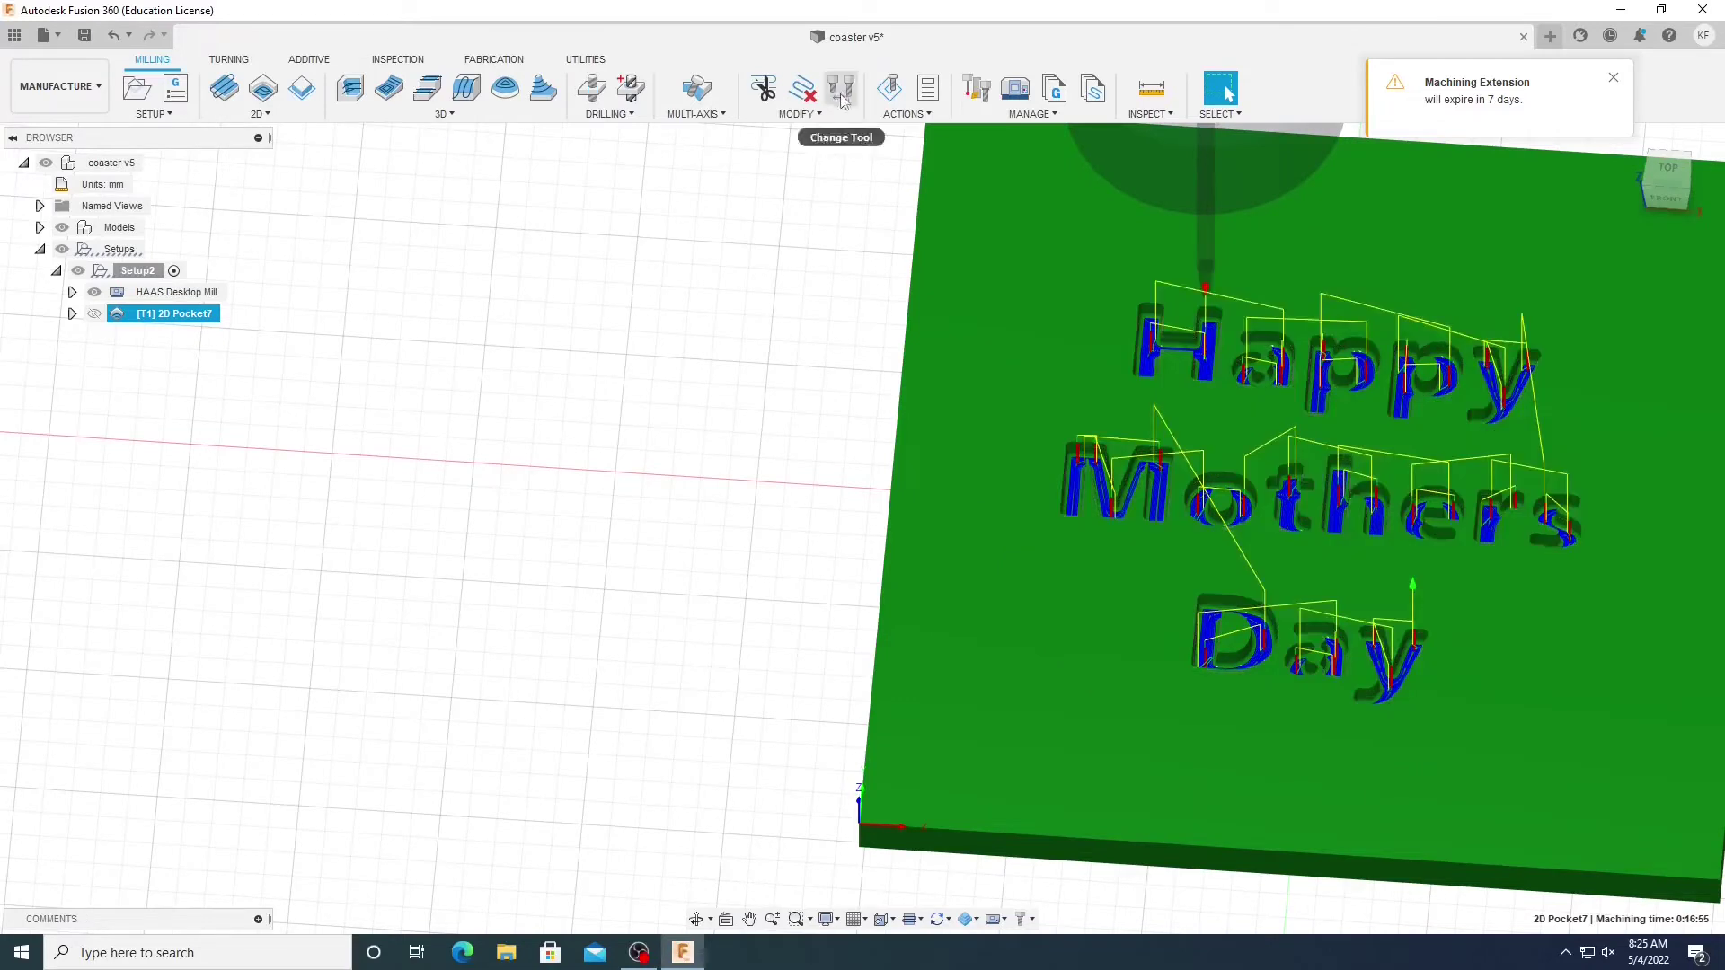
Simulate the 2D Pocket7 toolpath cutting the Happy Mothers Day lettering.
{"action": "left_click", "coordinate": [893, 90]}
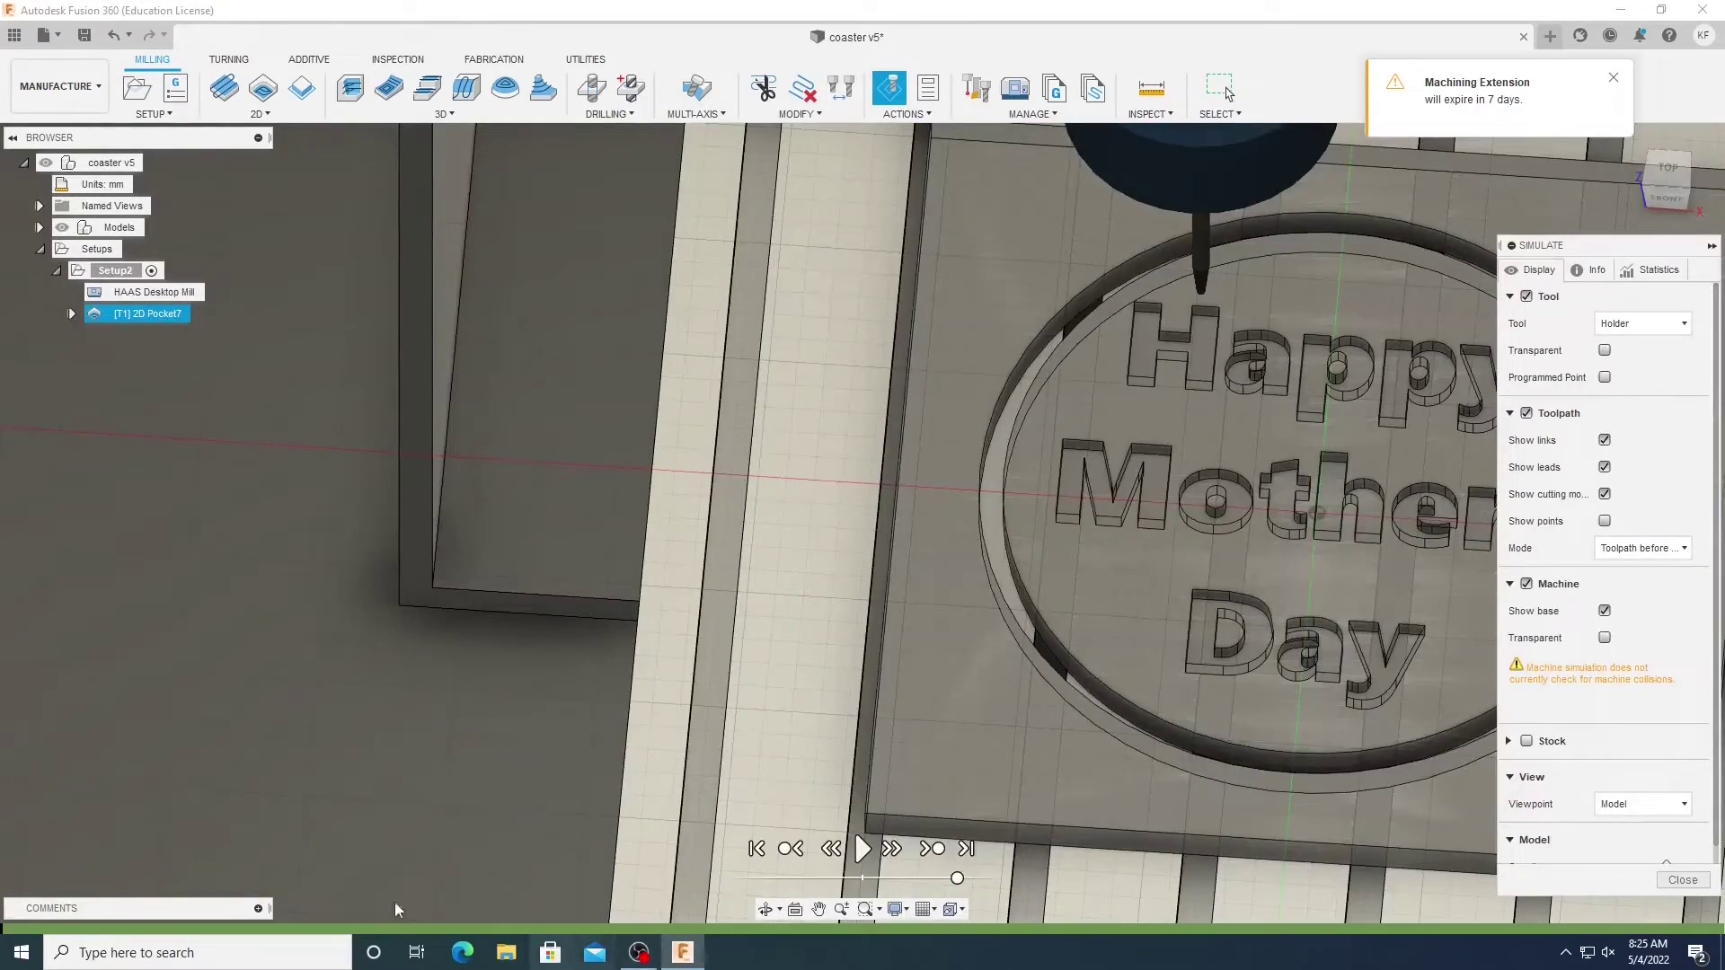
{"action": "left_click", "coordinate": [860, 850]}
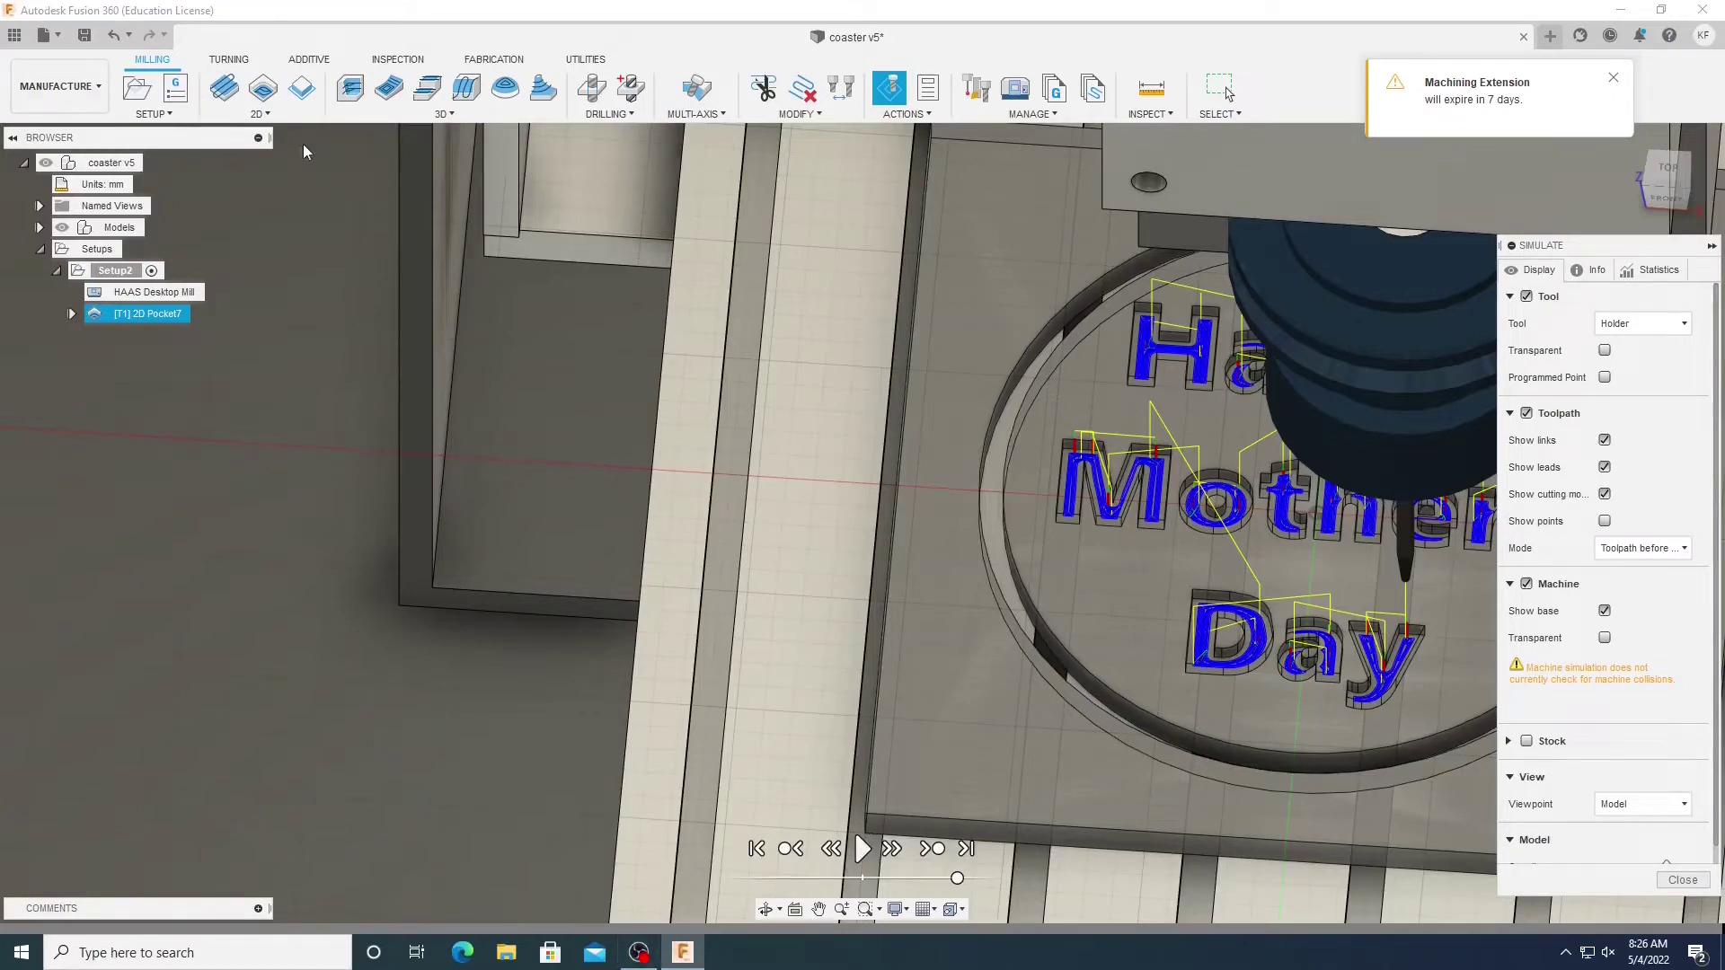
{"action": "left_click", "coordinate": [290, 115]}
Start a 2D Contour around the coaster's circular rim and review its tool.
{"action": "left_click", "coordinate": [269, 194]}
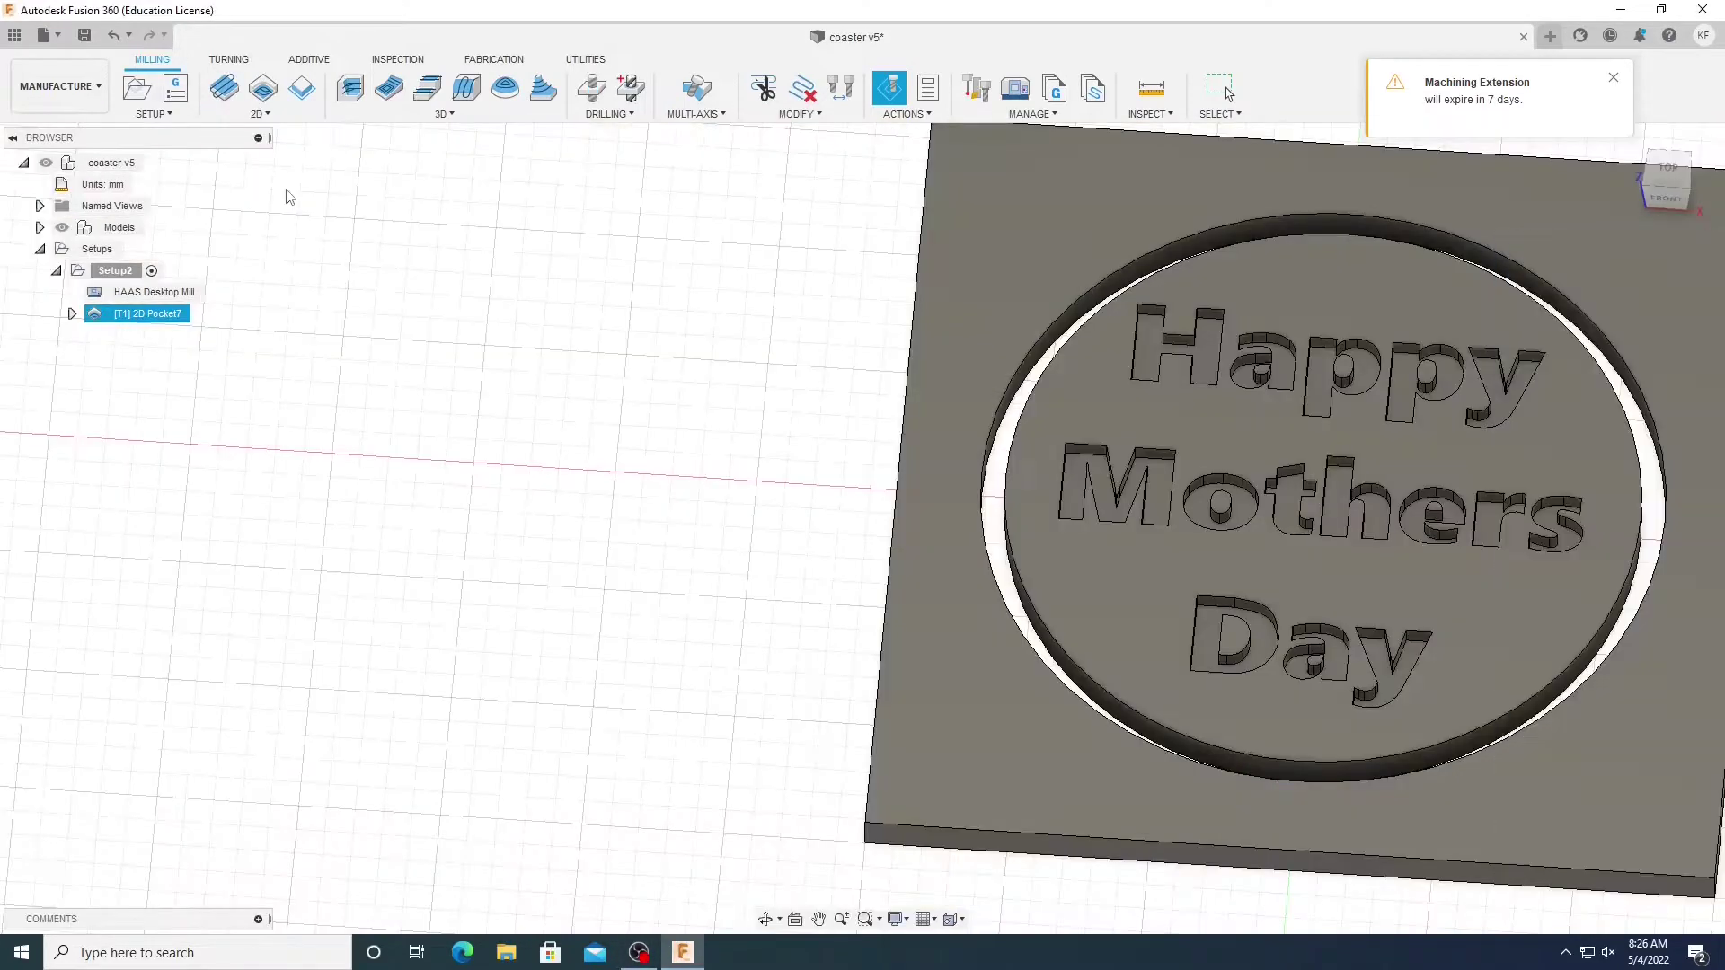
{"action": "middle_click_drag", "start_coordinate": [1508, 901], "coordinate": [1420, 790]}
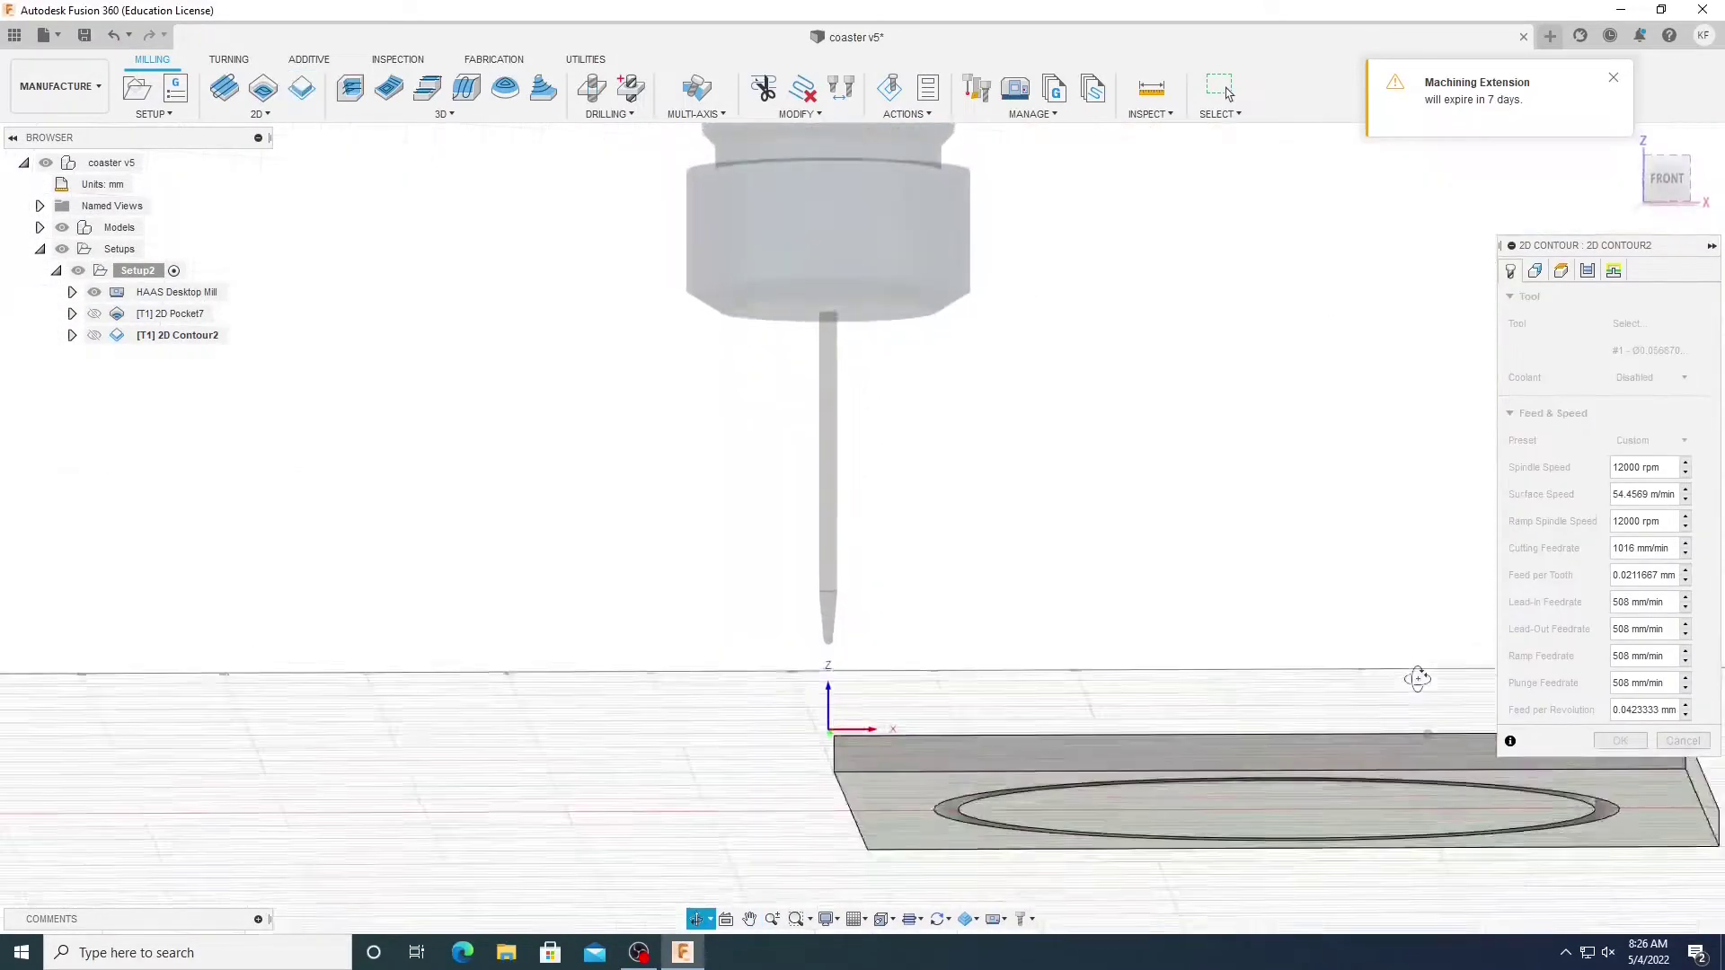
{"action": "scroll", "coordinate": [1303, 810], "scroll_direction": "up", "scroll_amount": 5}
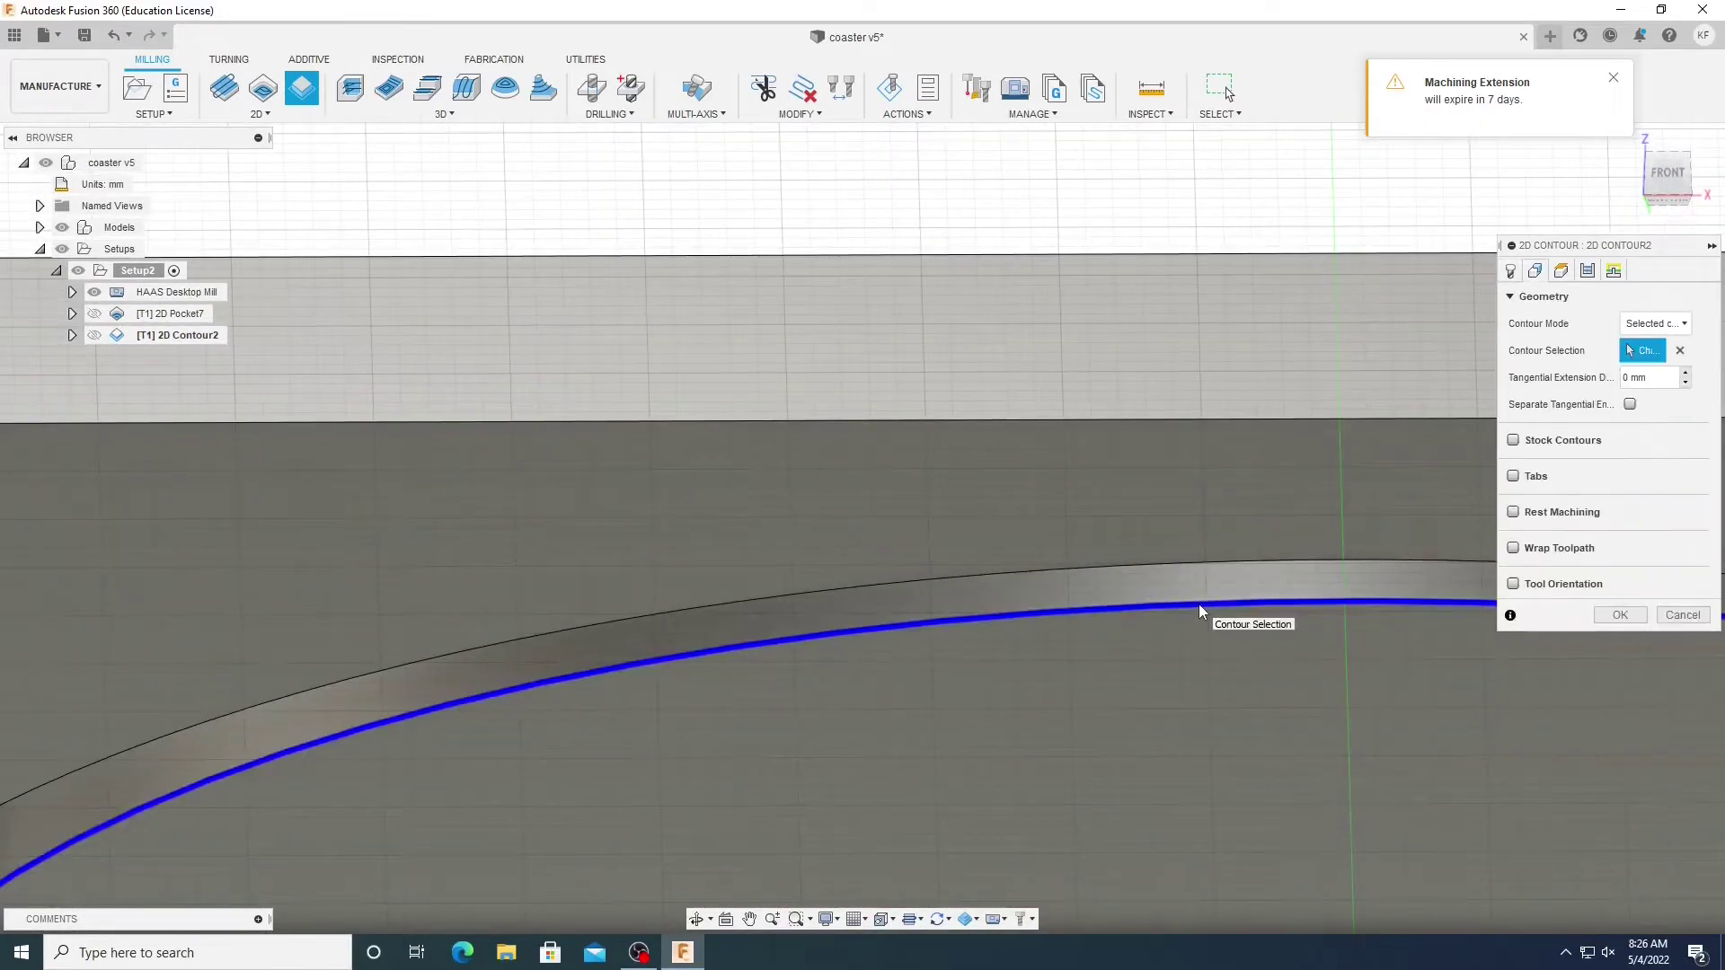
{"action": "middle_click_drag", "start_coordinate": [1286, 649], "coordinate": [1281, 751], "text": "shift"}
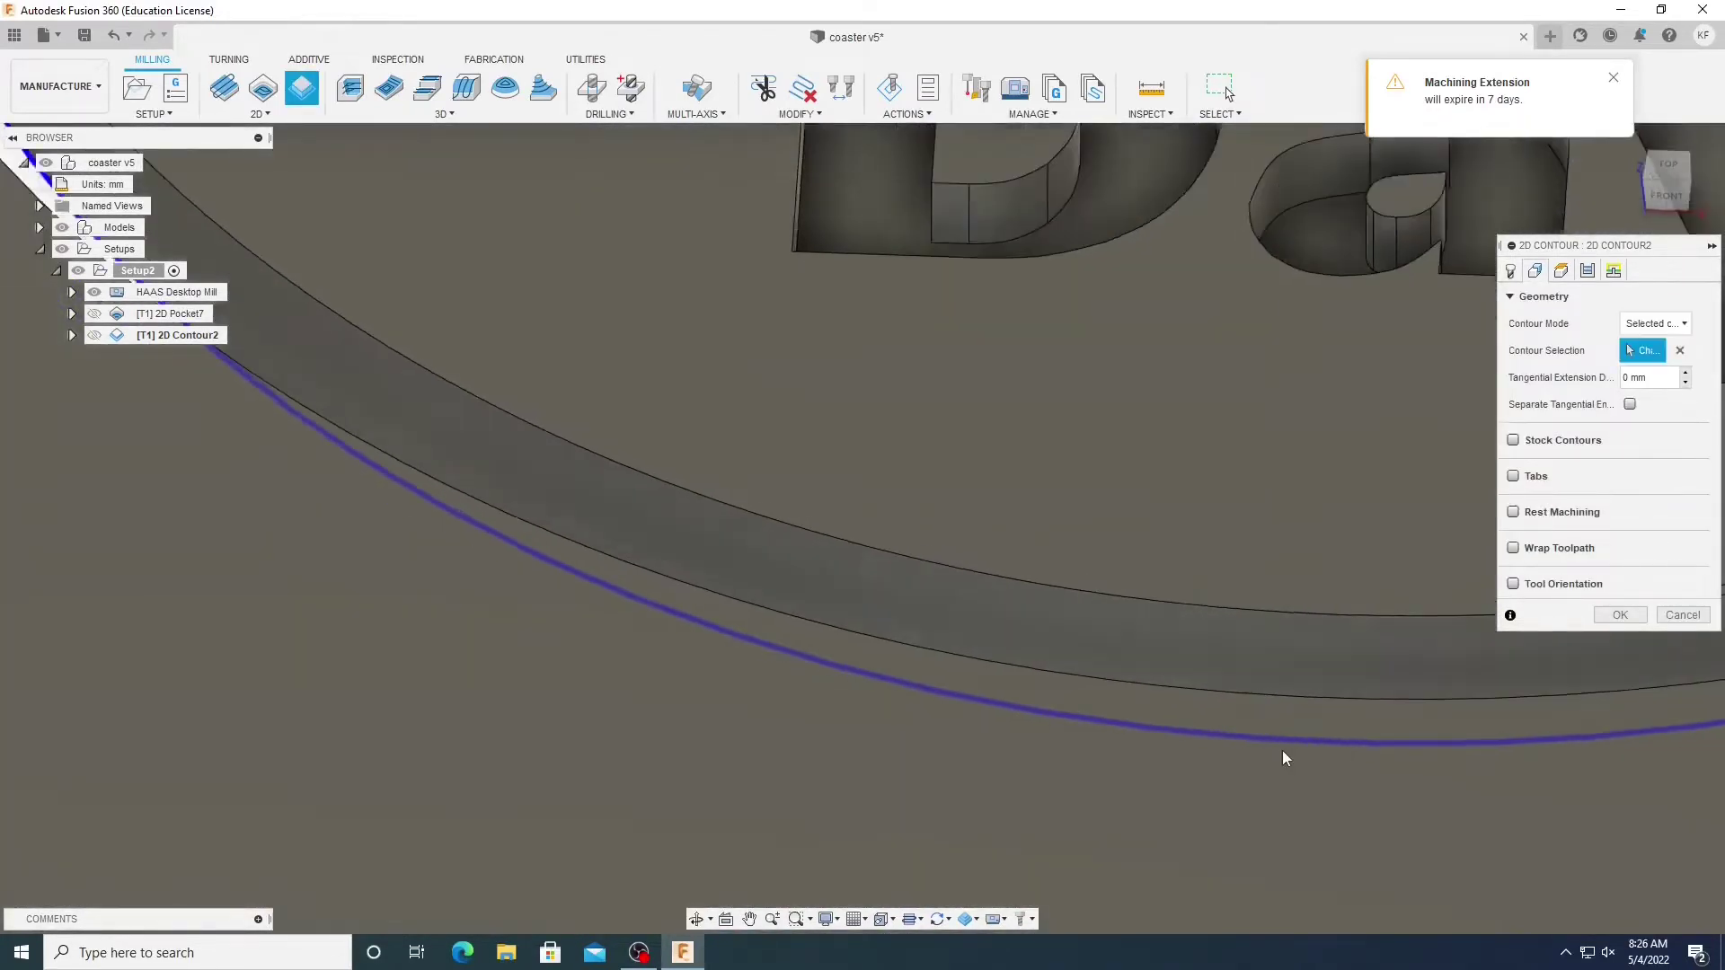
{"action": "scroll", "coordinate": [1285, 732], "scroll_direction": "down", "scroll_amount": 5}
{"action": "left_click", "coordinate": [1513, 246]}
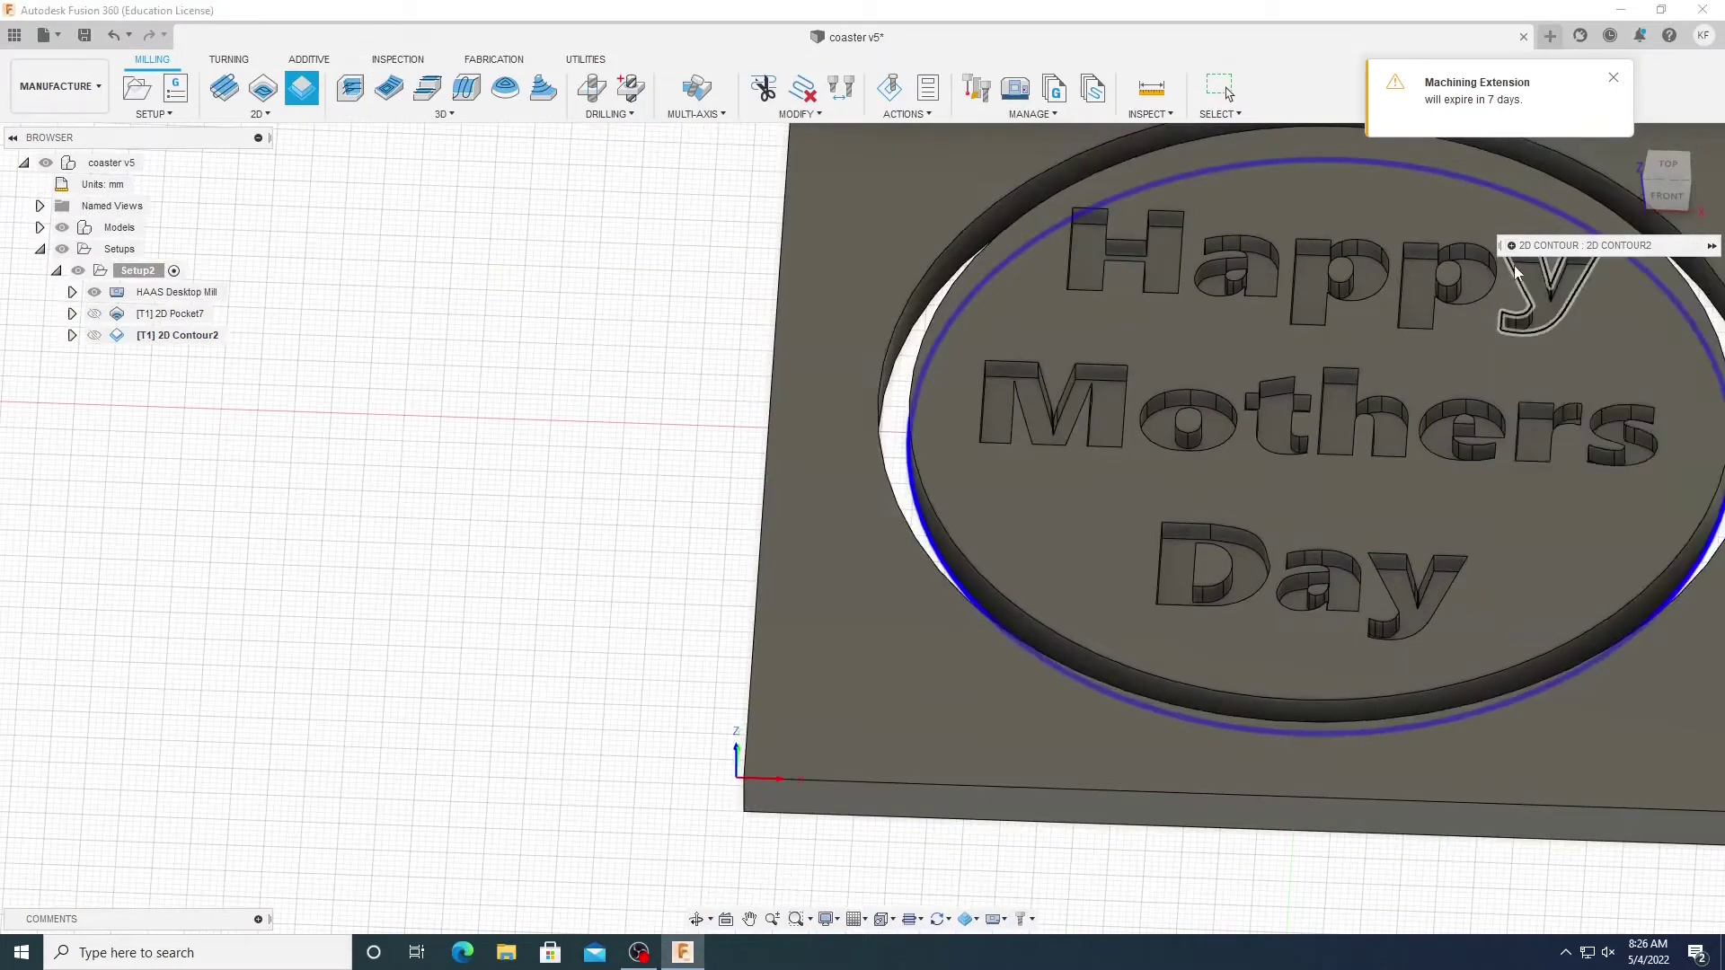
{"action": "left_click", "coordinate": [1512, 246]}
{"action": "left_click", "coordinate": [1510, 270]}
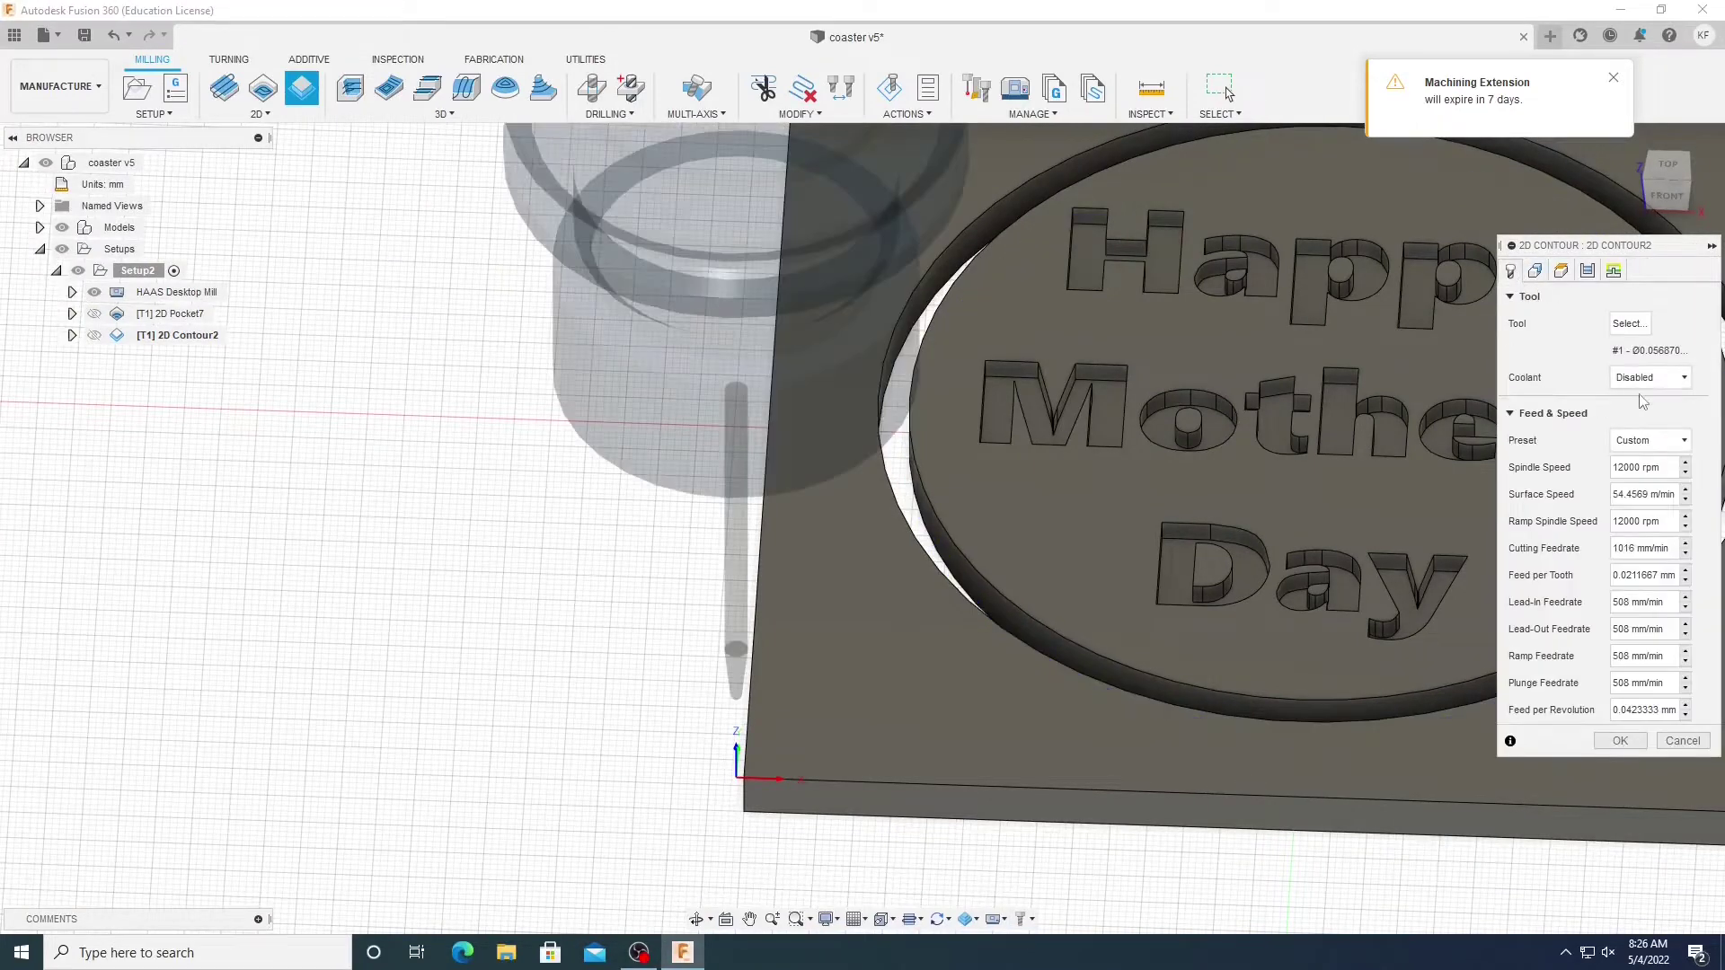
{"action": "left_click", "coordinate": [1628, 325]}
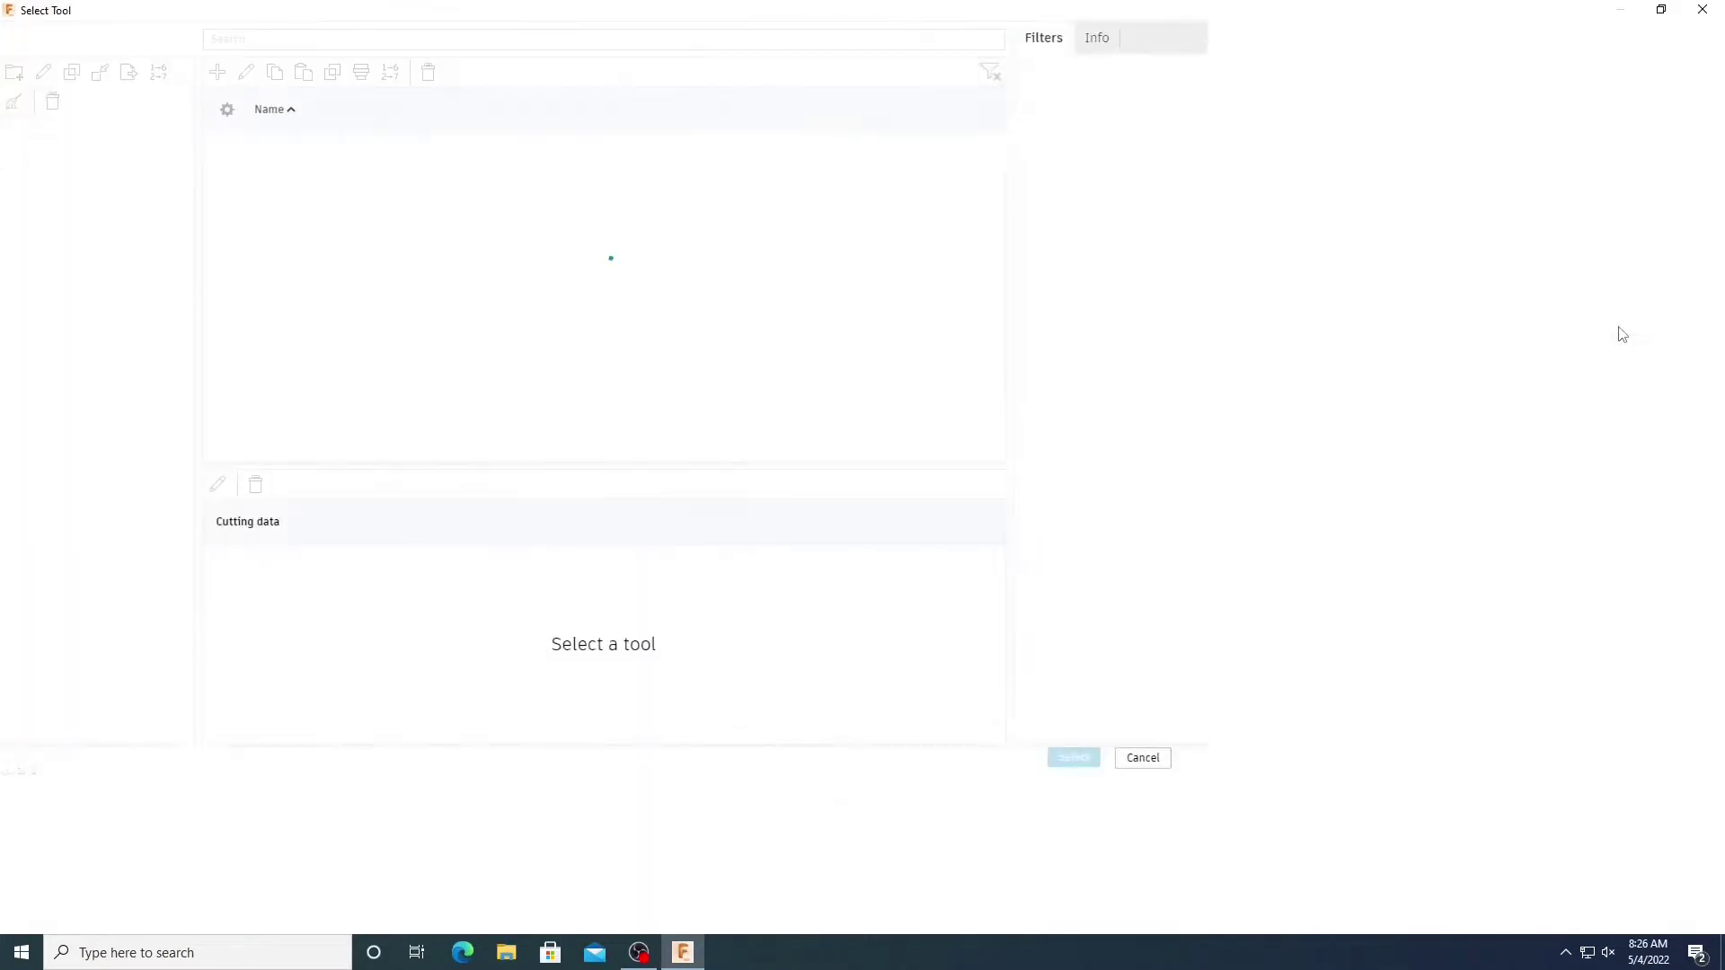
{"action": "left_click", "coordinate": [1703, 13]}
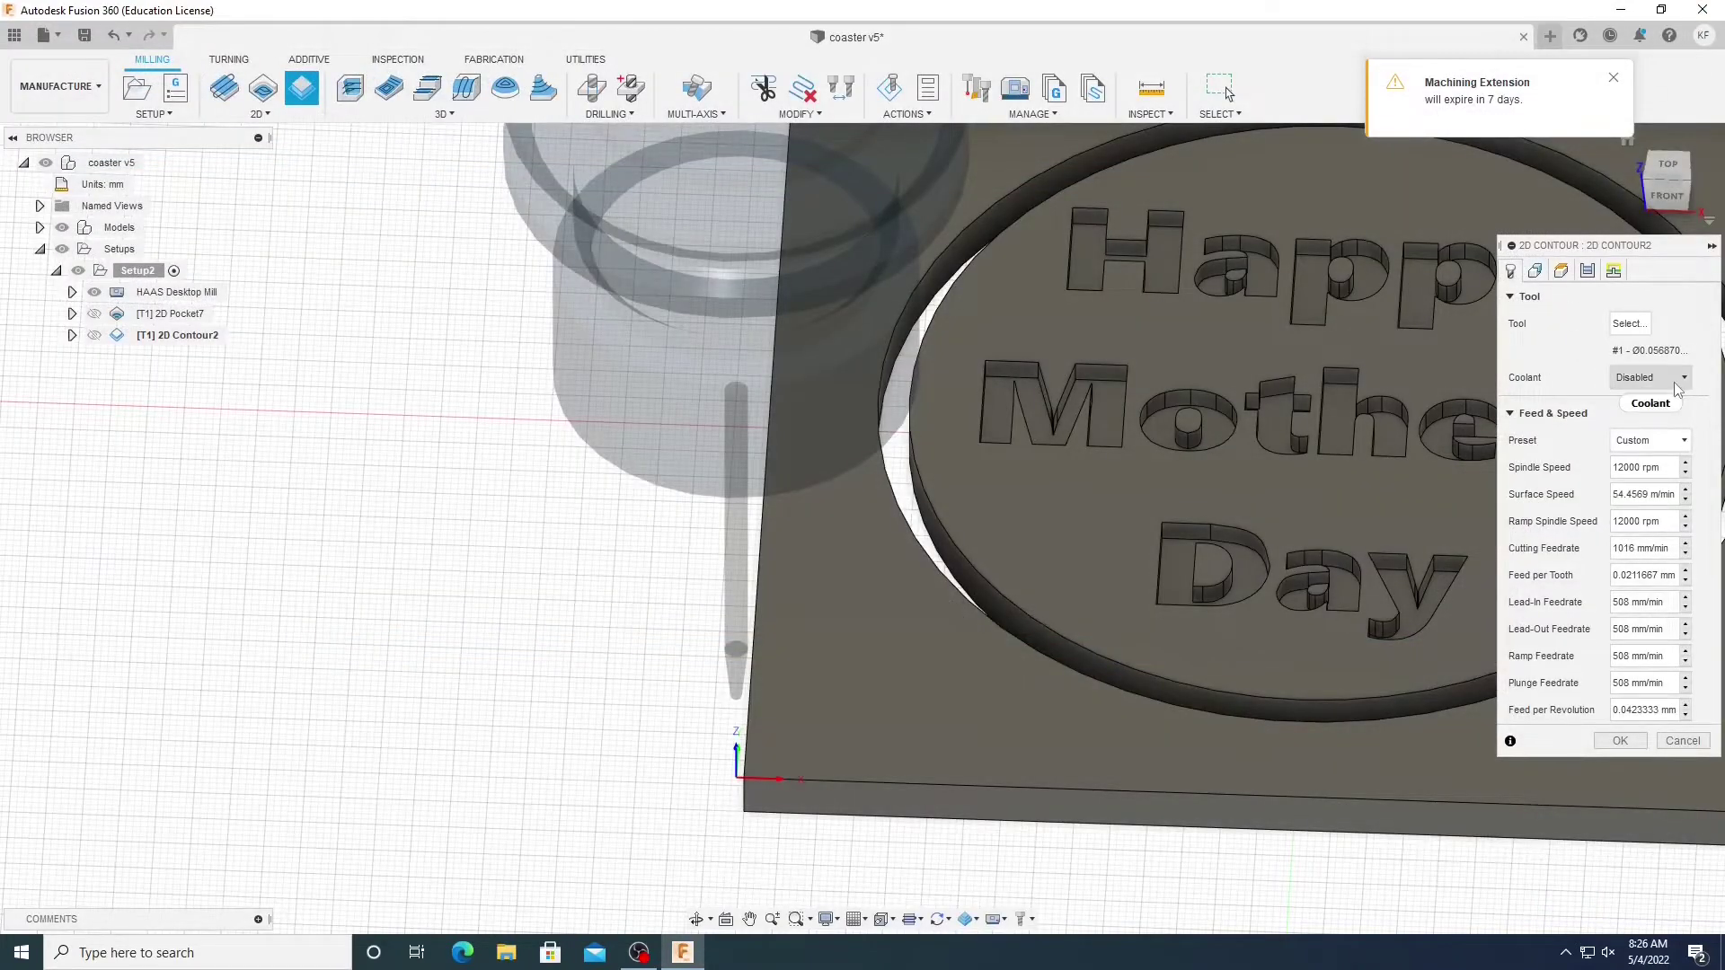
Turn on multiple 1 mm cutting depths for the contour.
{"action": "left_click", "coordinate": [1571, 273]}
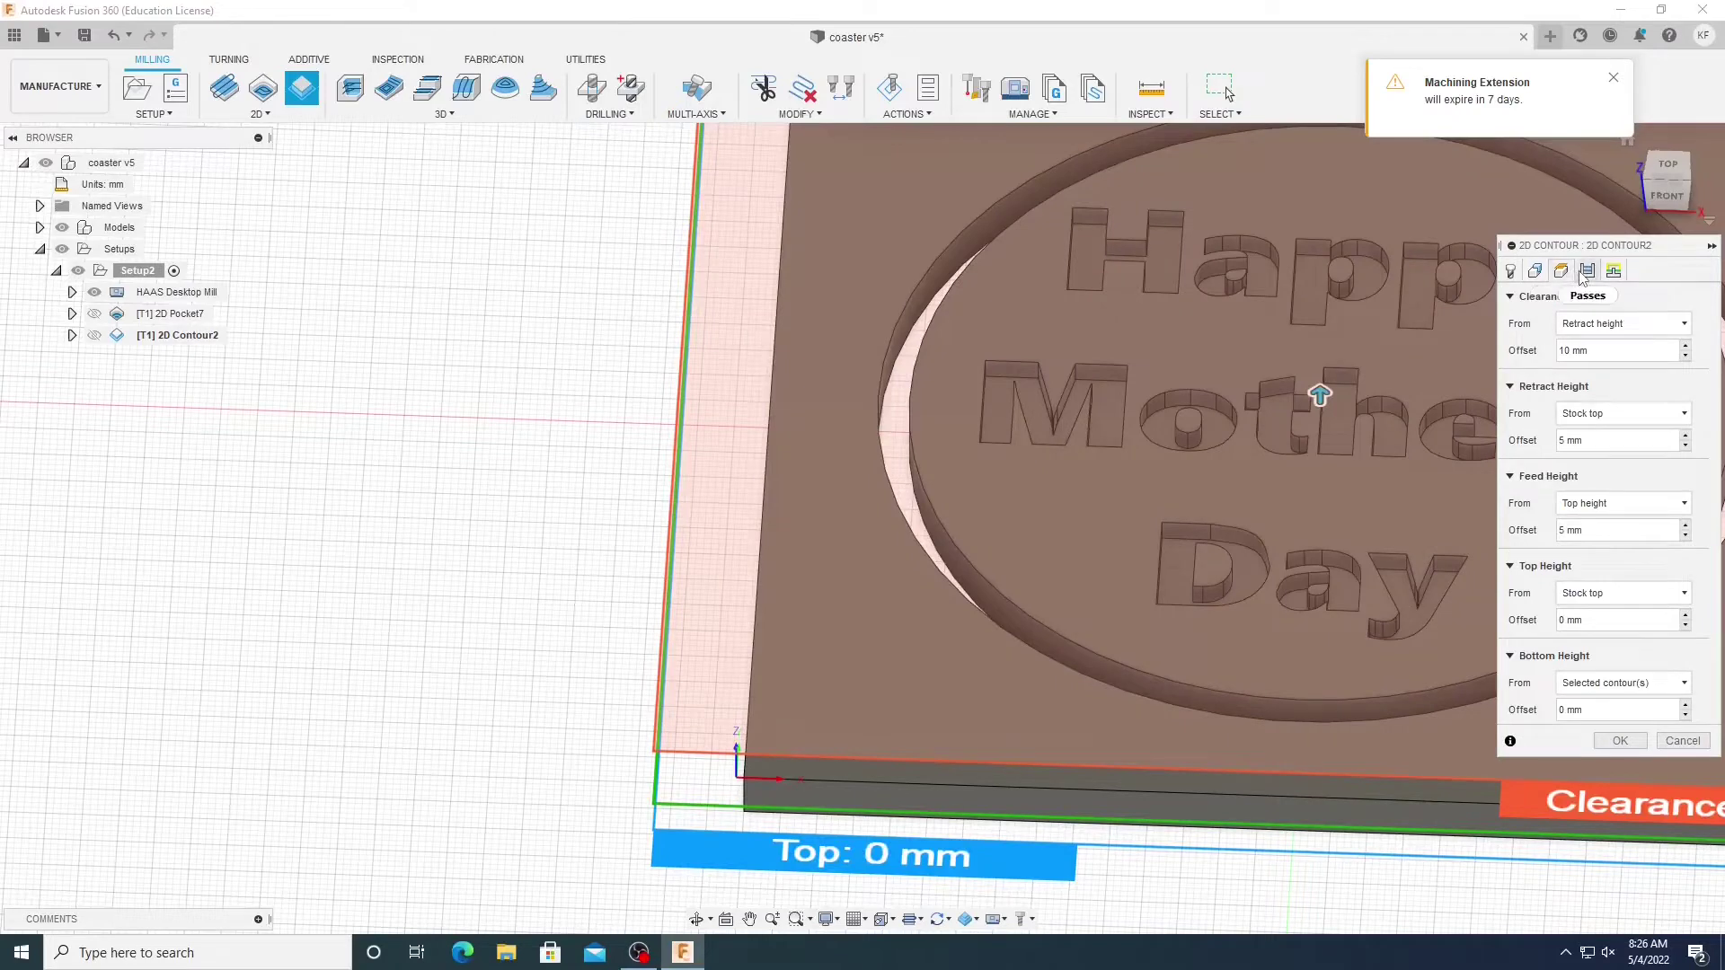
{"action": "left_click", "coordinate": [1587, 271]}
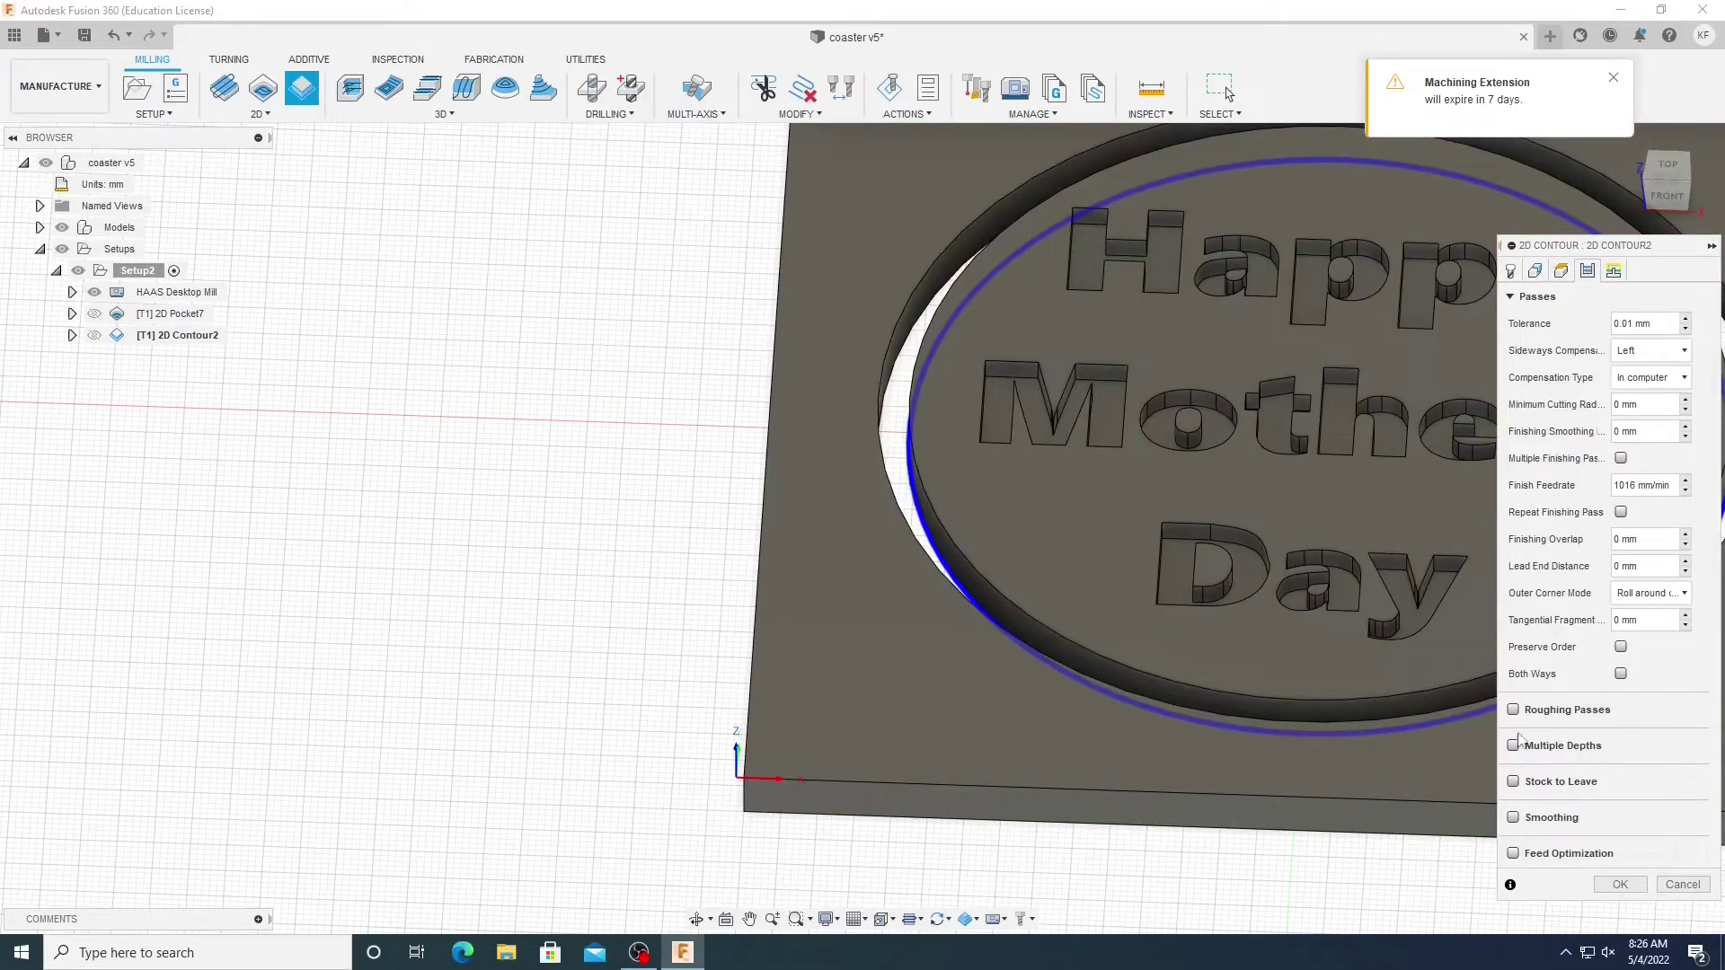
{"action": "left_click", "coordinate": [1514, 745]}
{"action": "scroll", "coordinate": [1526, 740], "scroll_direction": "down", "scroll_amount": 2}
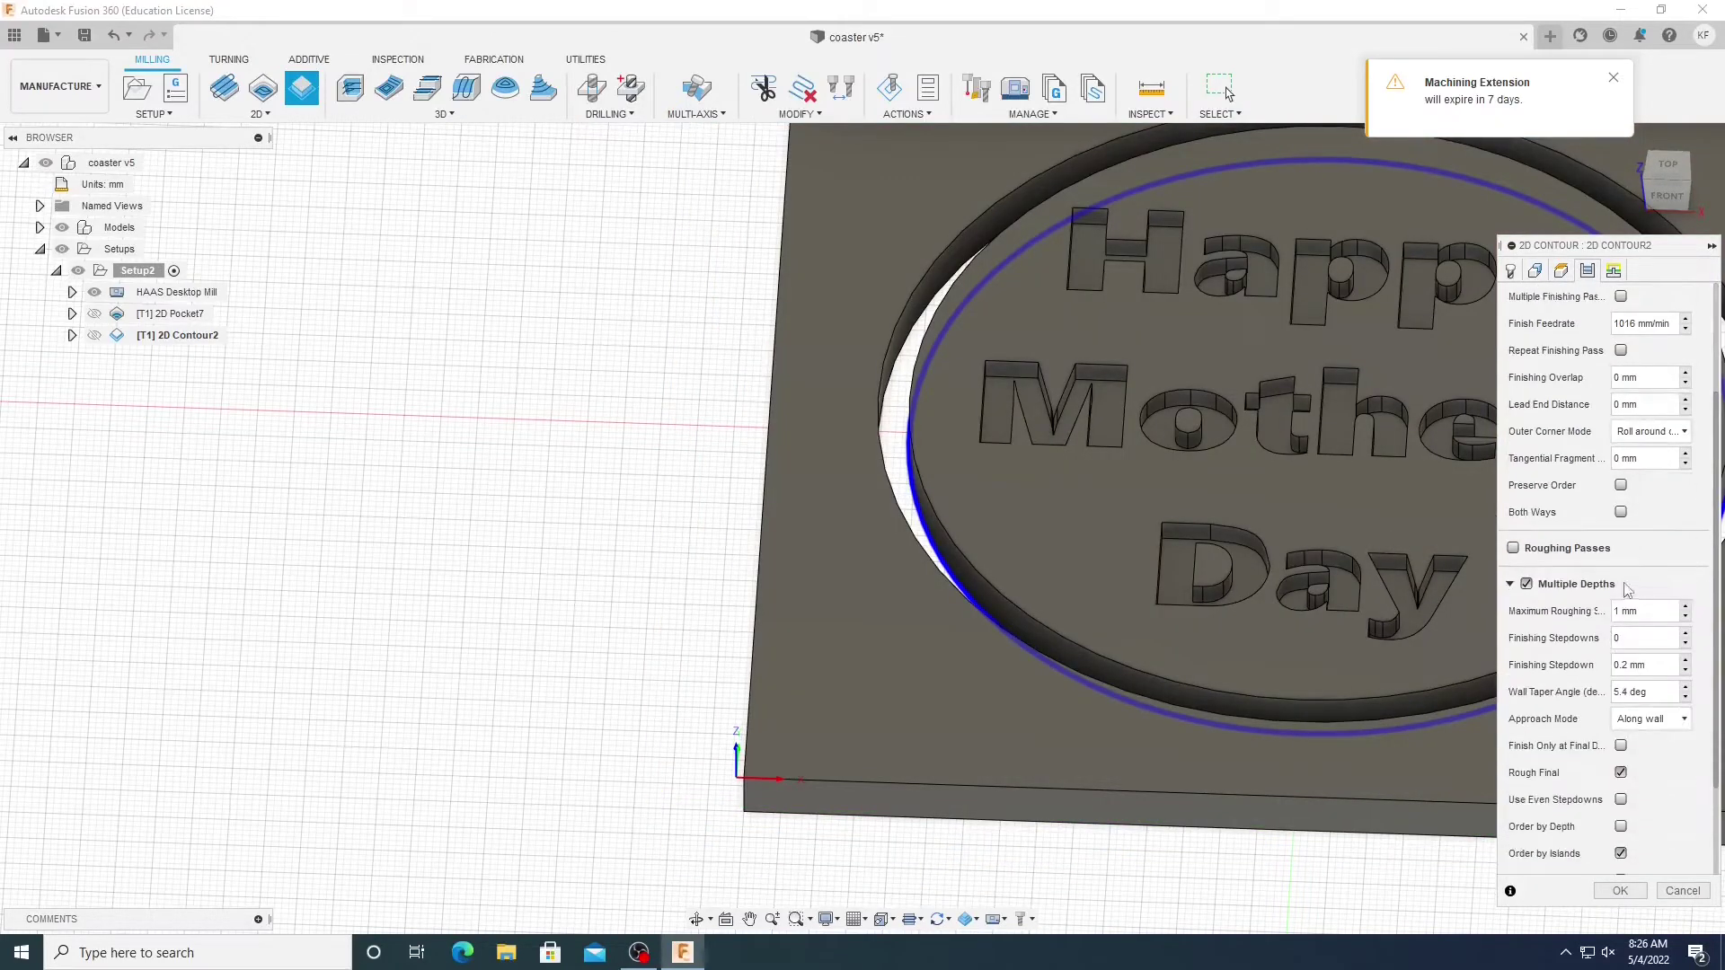
{"action": "scroll", "coordinate": [1608, 688], "scroll_direction": "up", "scroll_amount": 2}
{"action": "scroll", "coordinate": [1608, 688], "scroll_direction": "down", "scroll_amount": 5}
{"action": "scroll", "coordinate": [1595, 539], "scroll_direction": "up", "scroll_amount": 5}
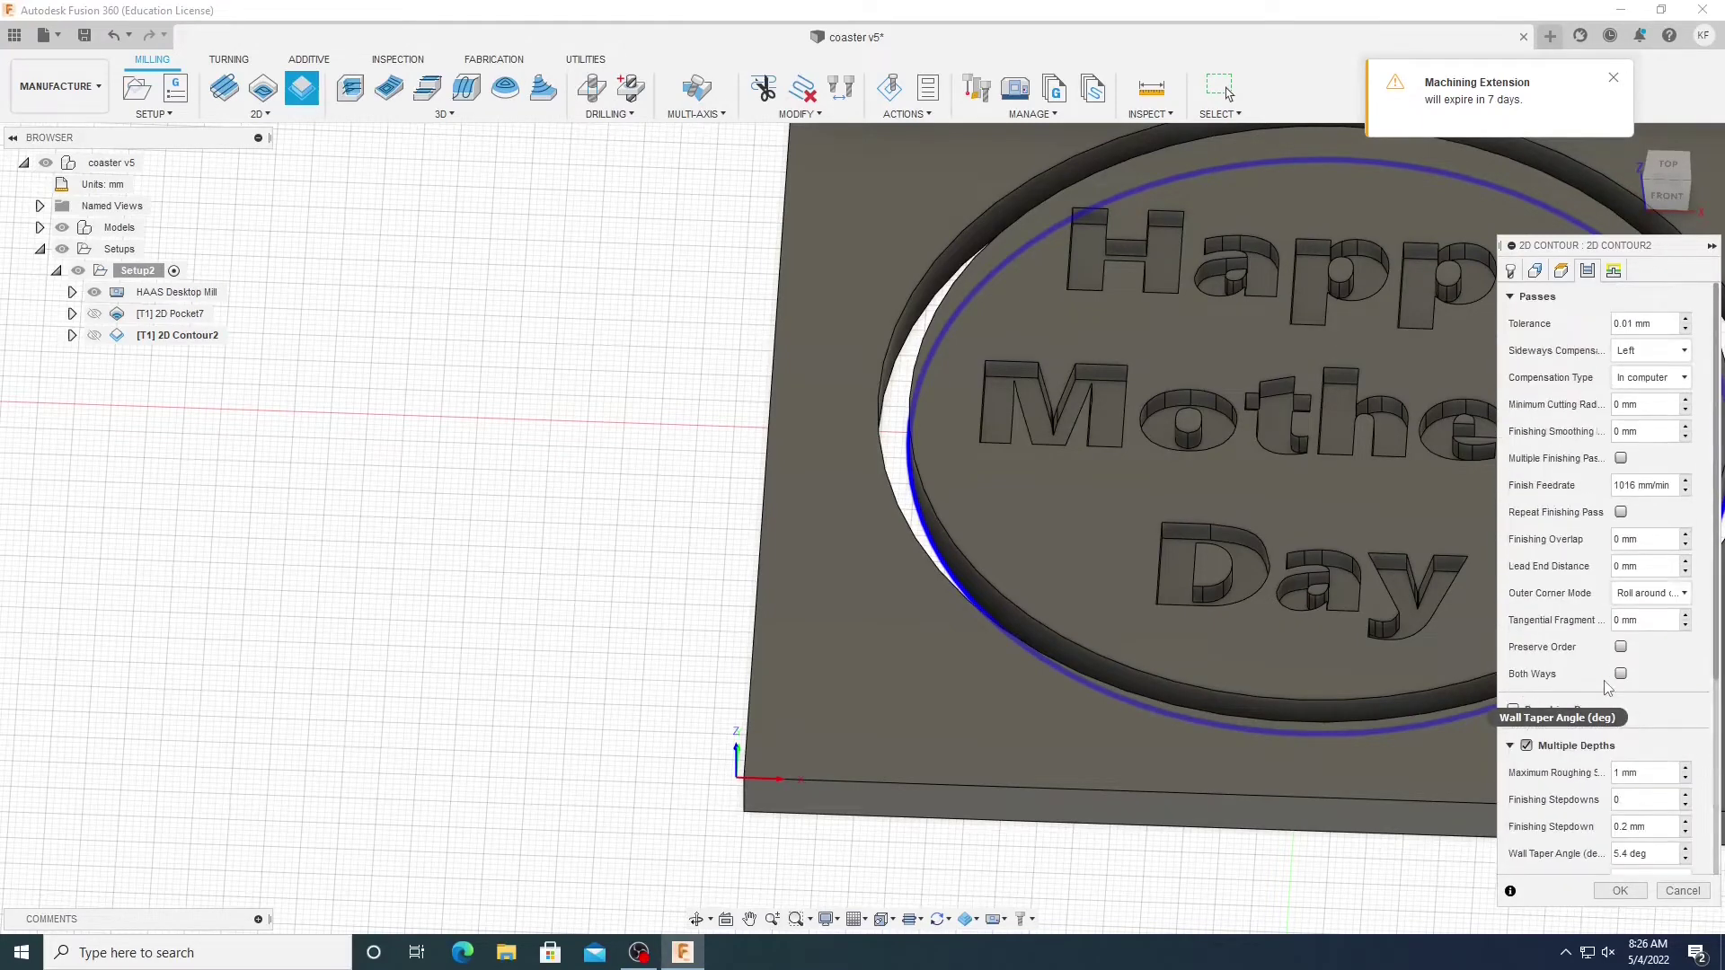
Add rectangular holding tabs and generate the 2D Contour2 toolpath.
{"action": "left_click", "coordinate": [1561, 271]}
{"action": "left_click", "coordinate": [1536, 271]}
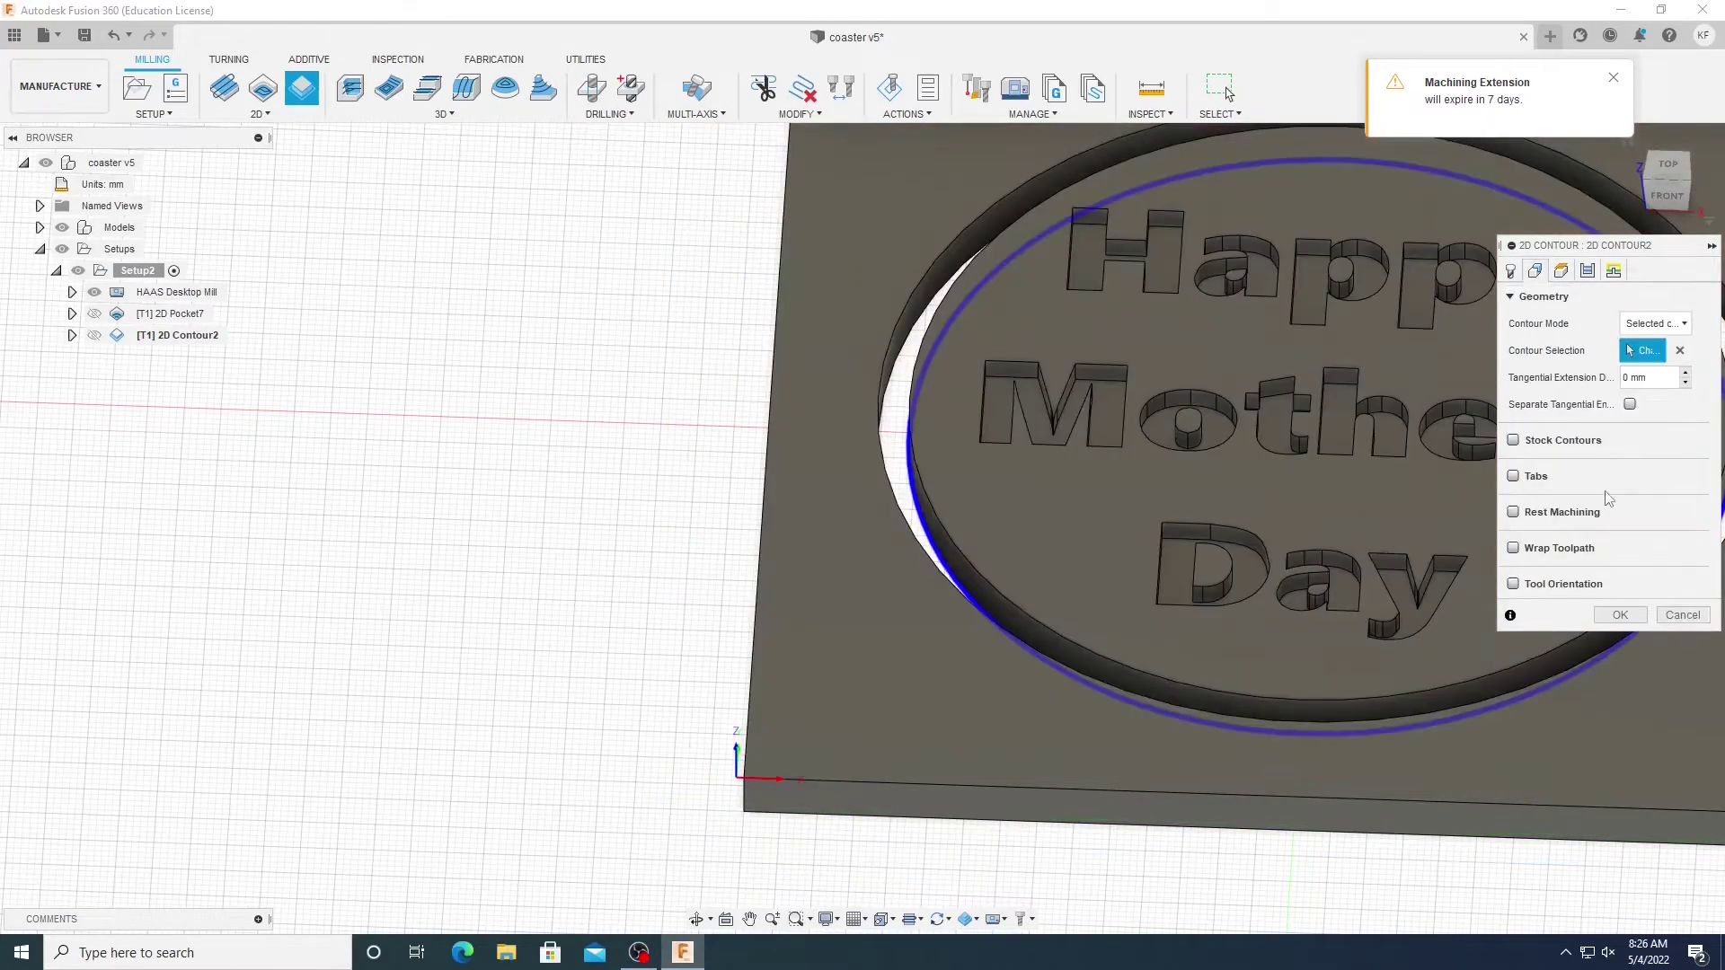
{"action": "left_click", "coordinate": [1527, 476]}
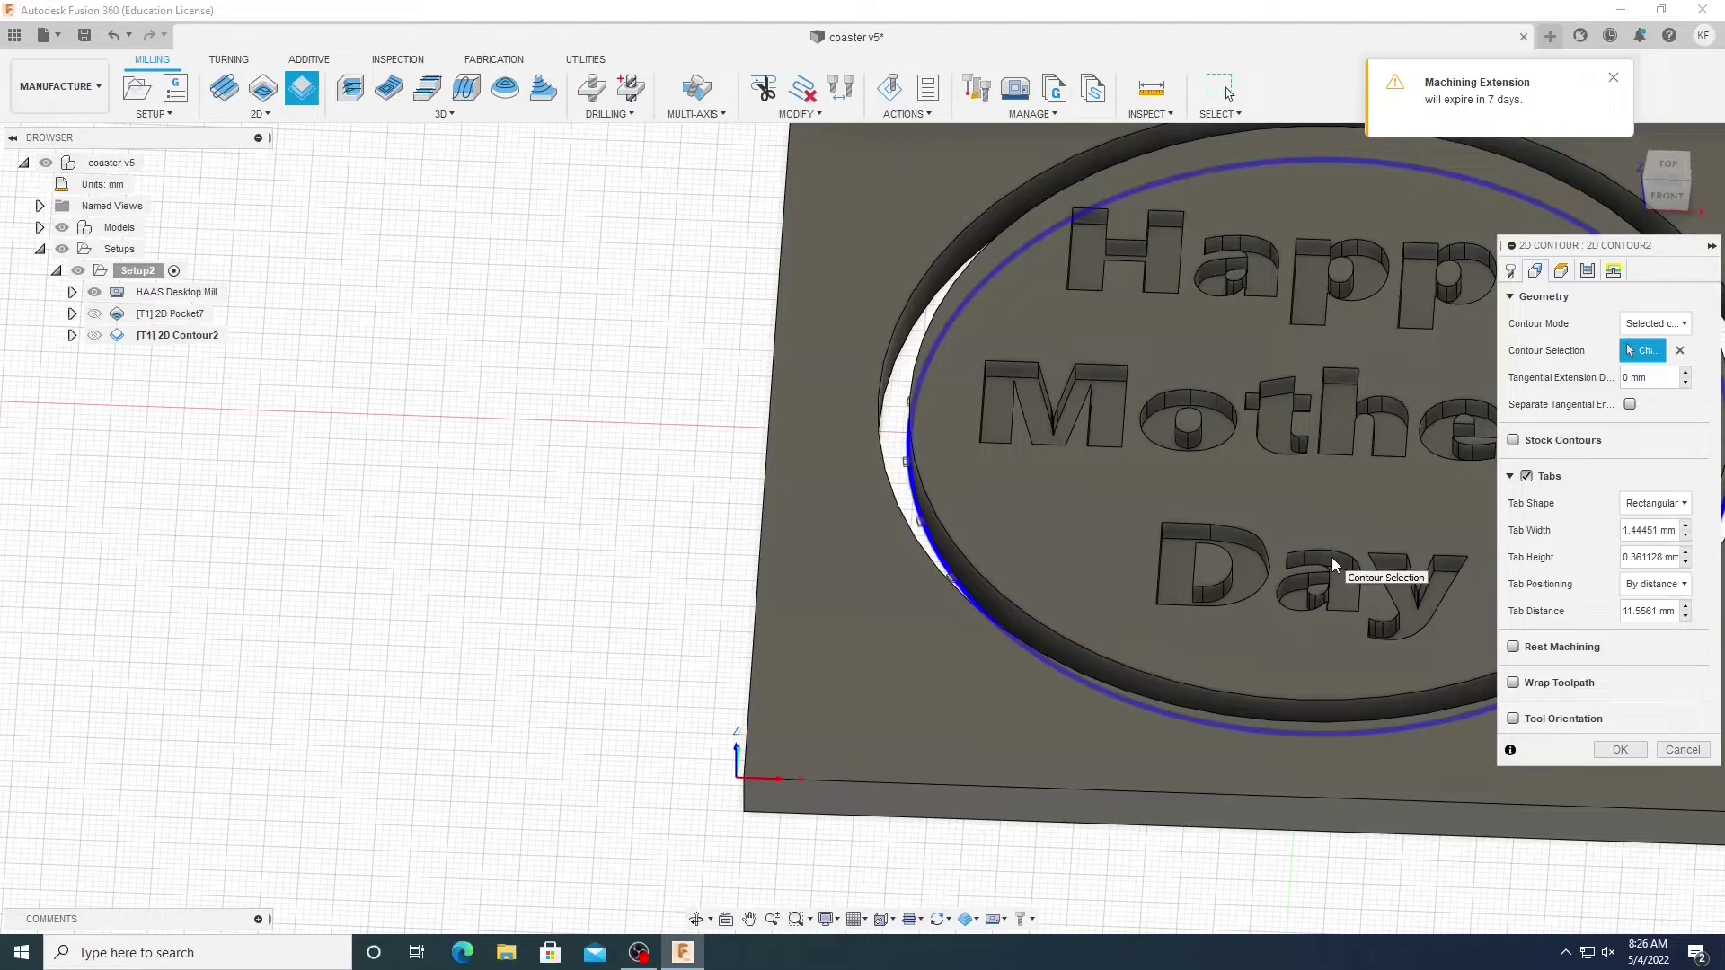
{"action": "left_click", "coordinate": [1620, 750]}
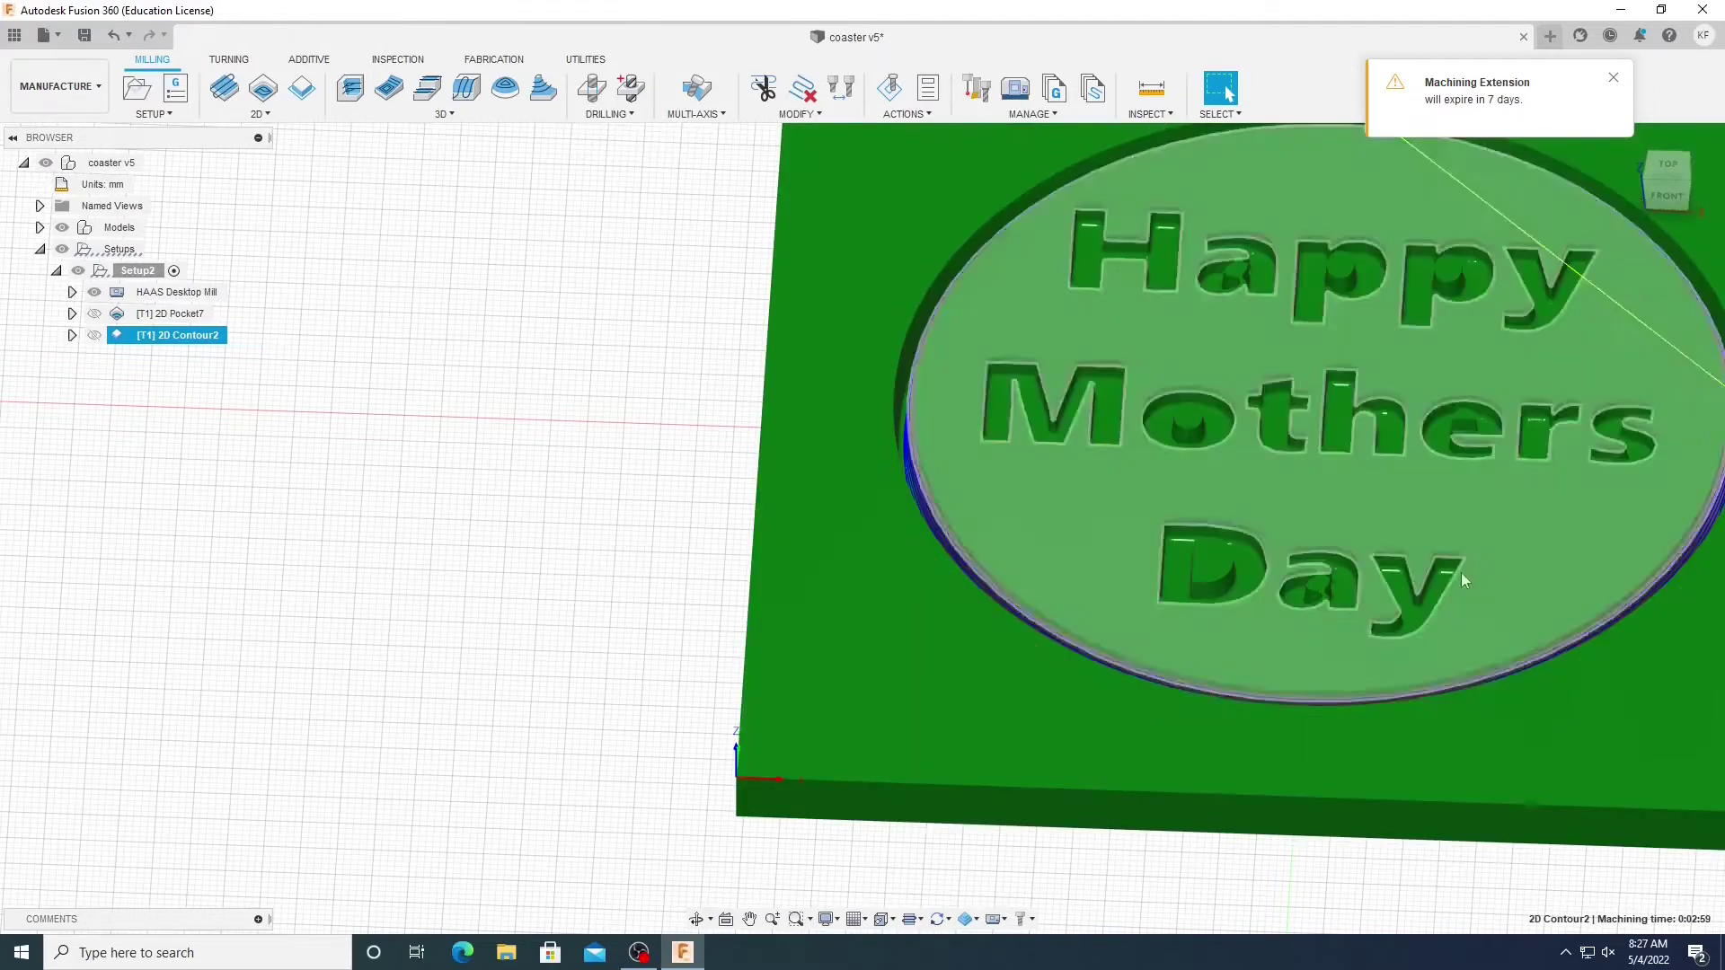
Play the contour toolpath simulation, exit it, and display the 2D Pocket7 lettering toolpath.
{"action": "left_click", "coordinate": [893, 97]}
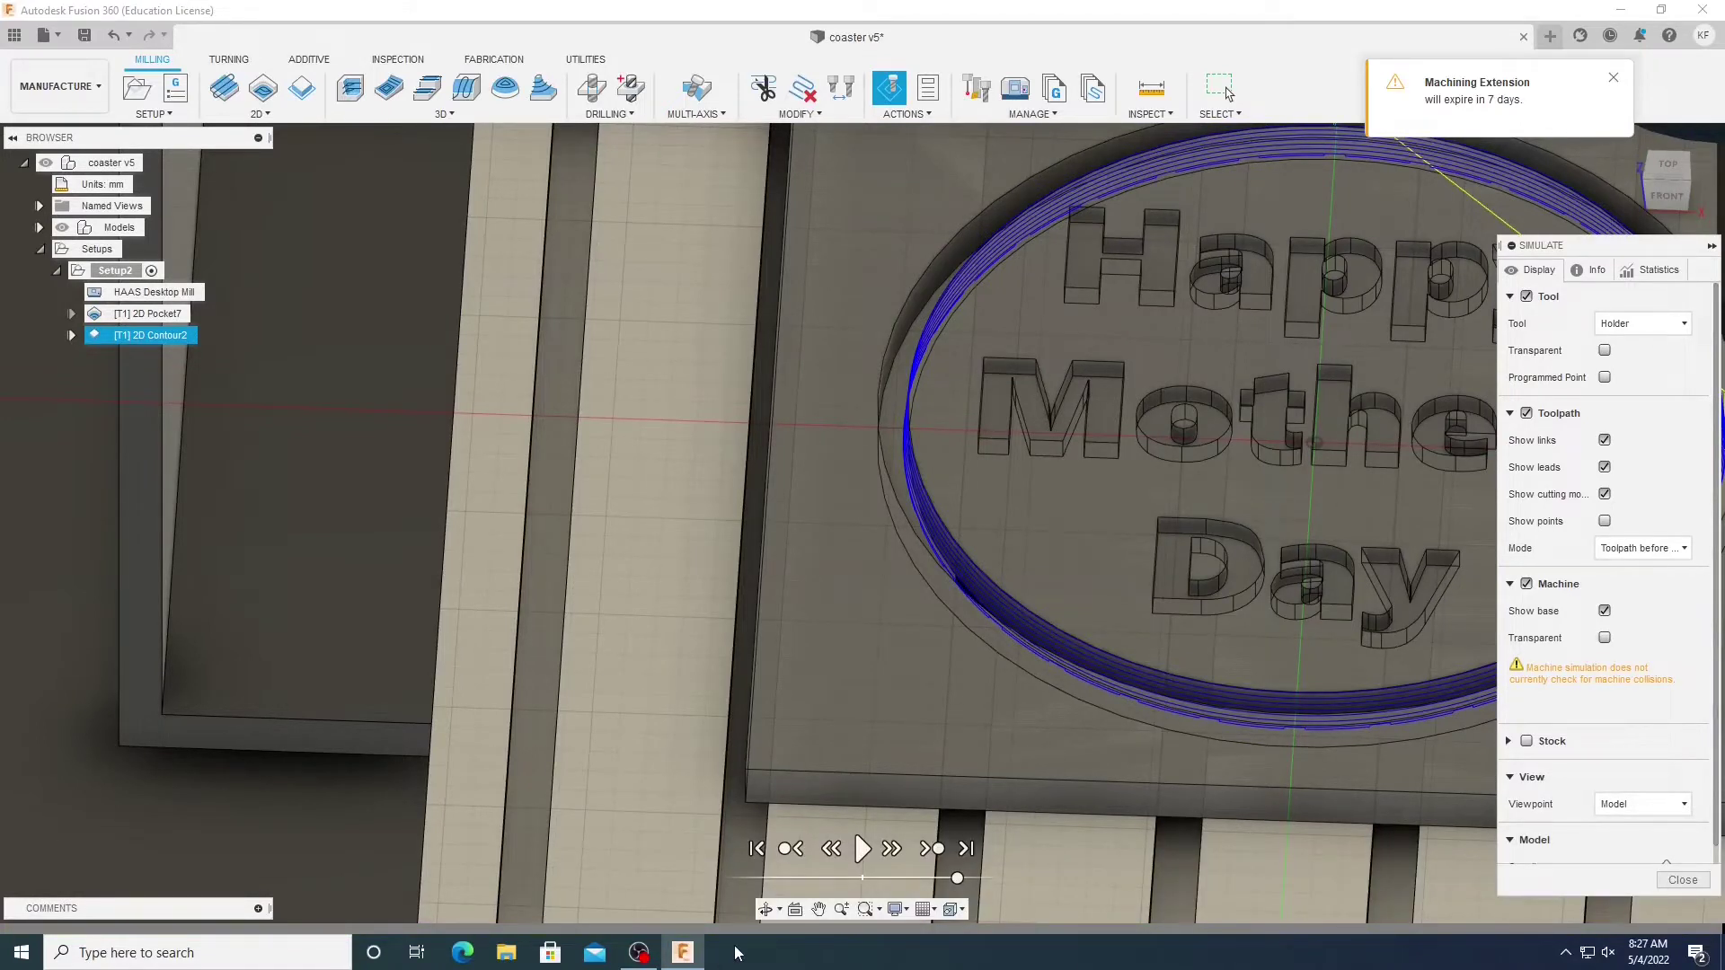
{"action": "scroll", "coordinate": [997, 593], "scroll_direction": "down", "scroll_amount": 5}
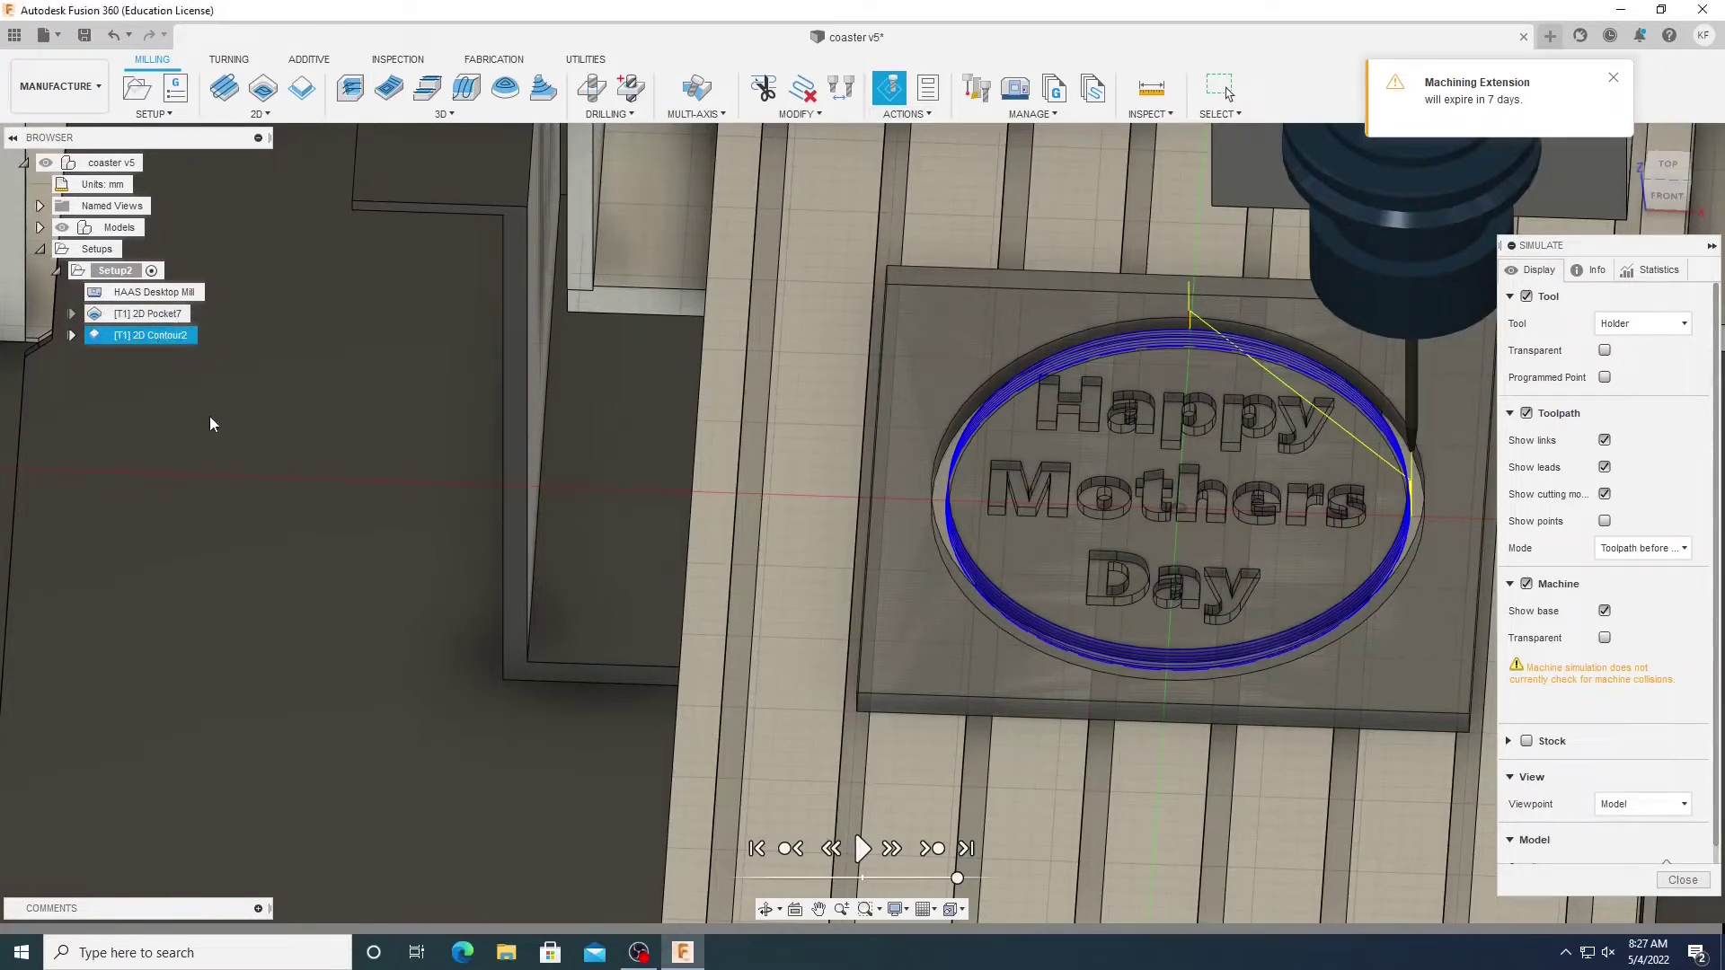
{"action": "key", "text": "Escape"}
{"action": "left_click", "coordinate": [174, 313]}
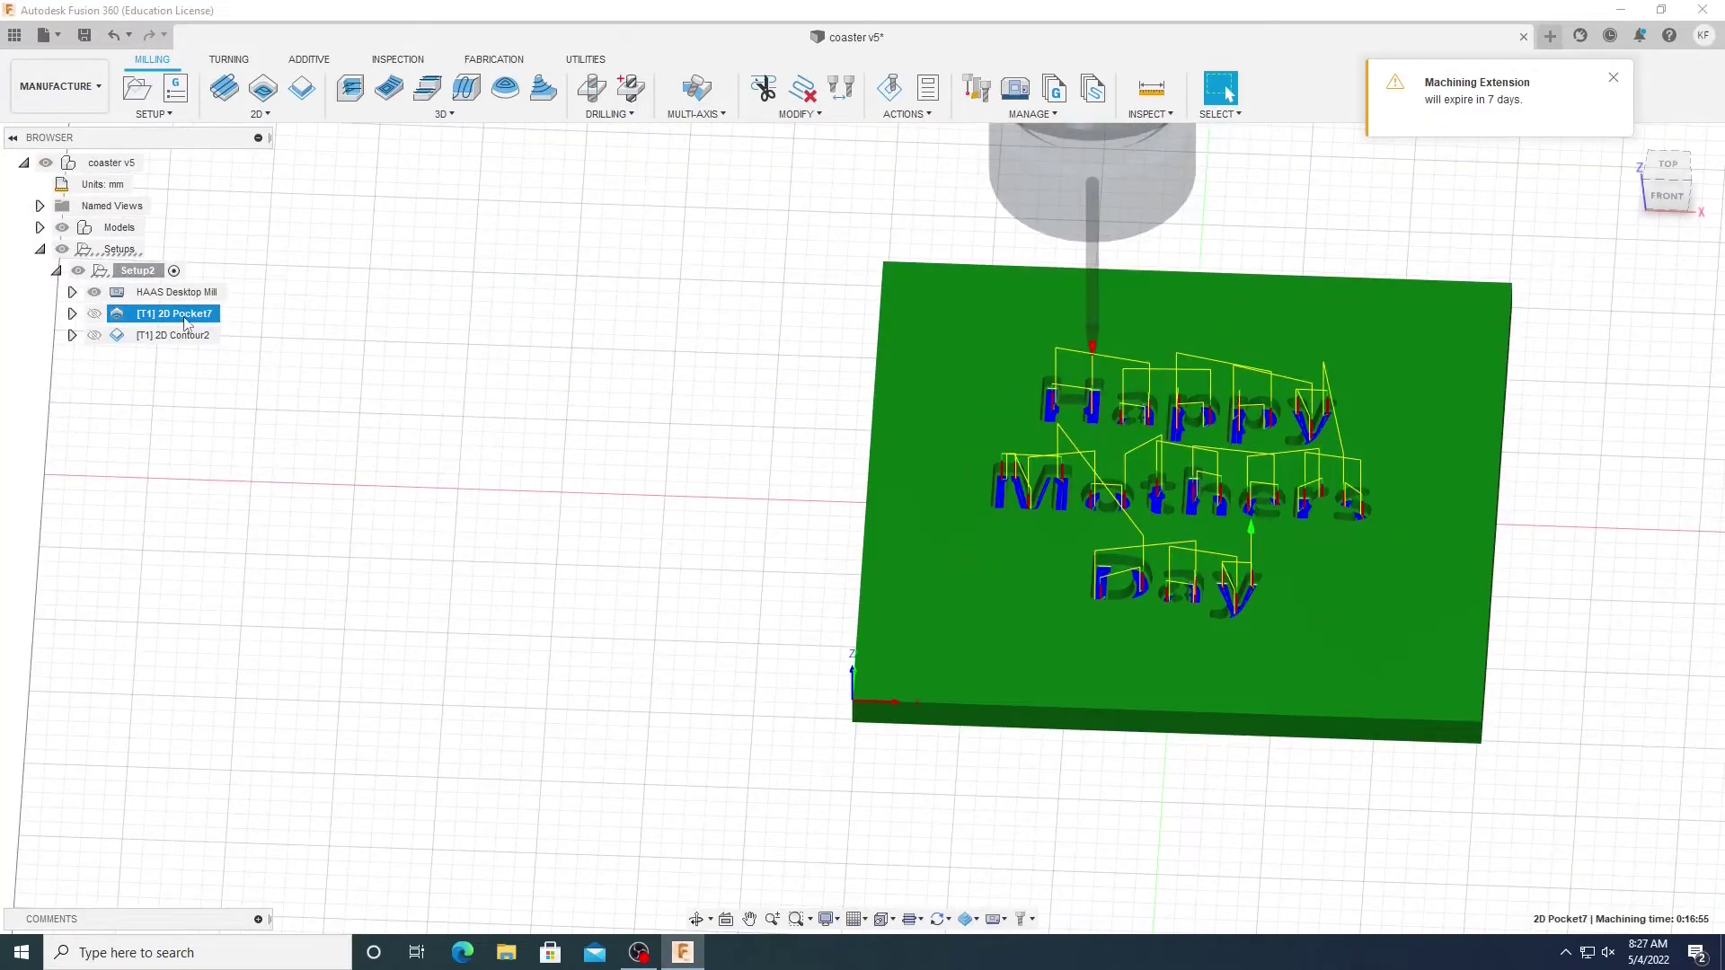
Post-process with program number 1006, file name 'mothers day letters', output folder Desktop.
{"action": "left_click", "coordinate": [901, 114]}
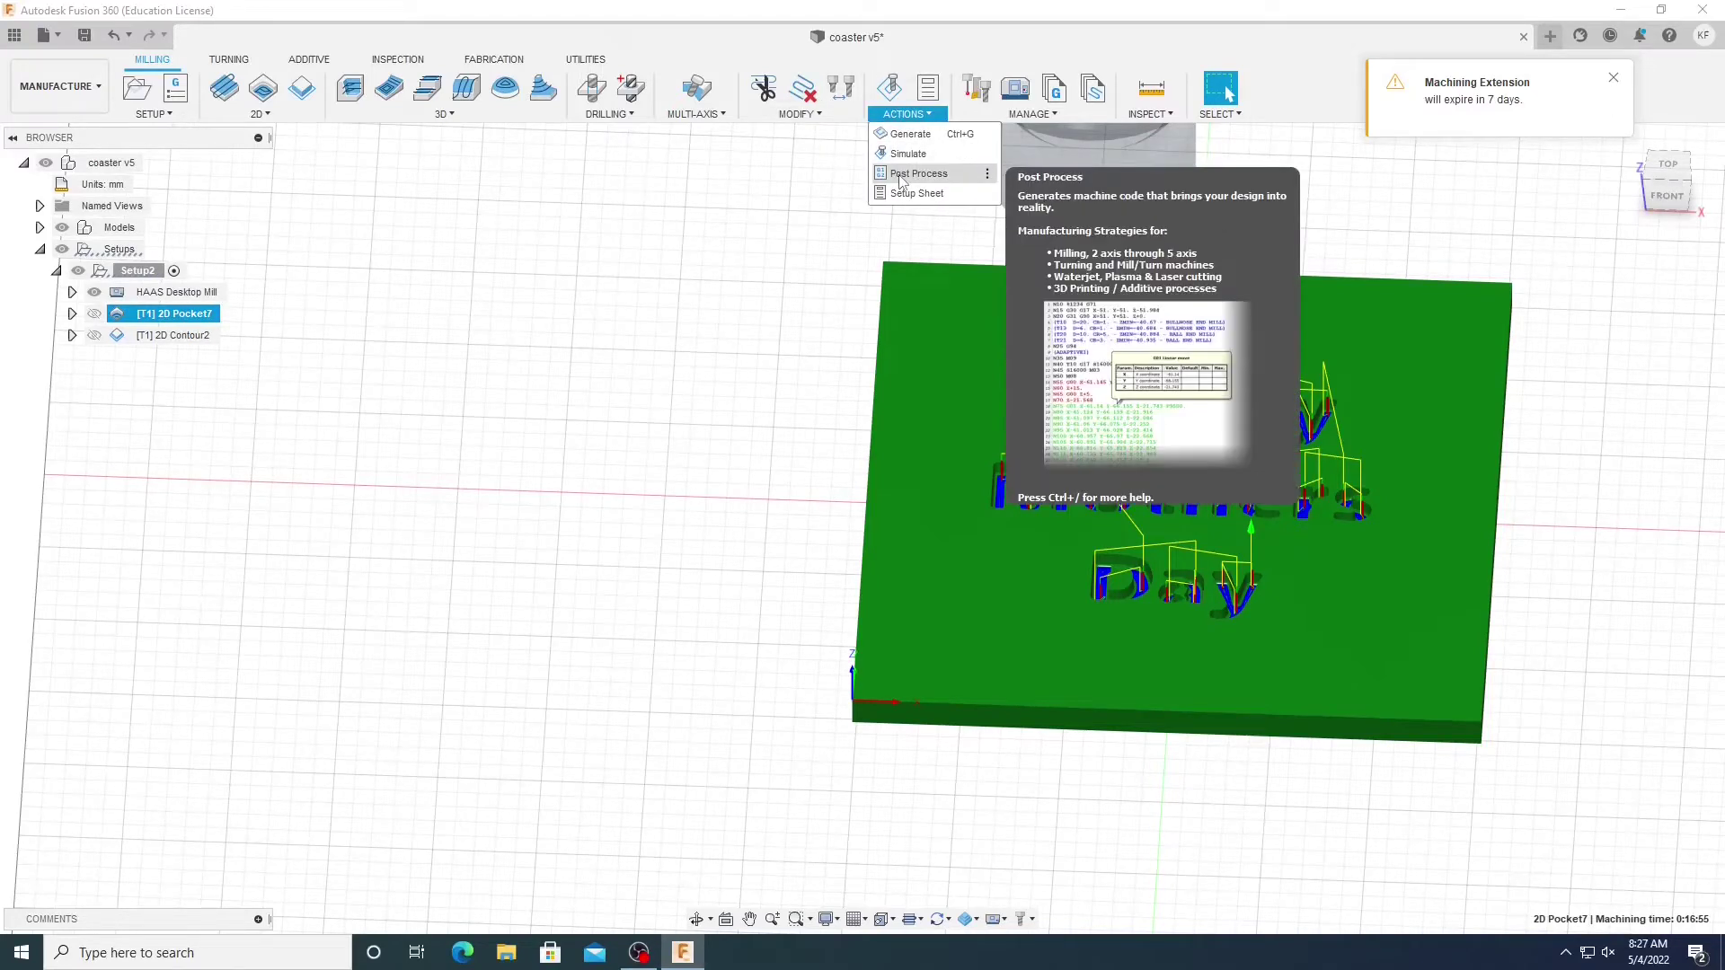
{"action": "left_click", "coordinate": [901, 173]}
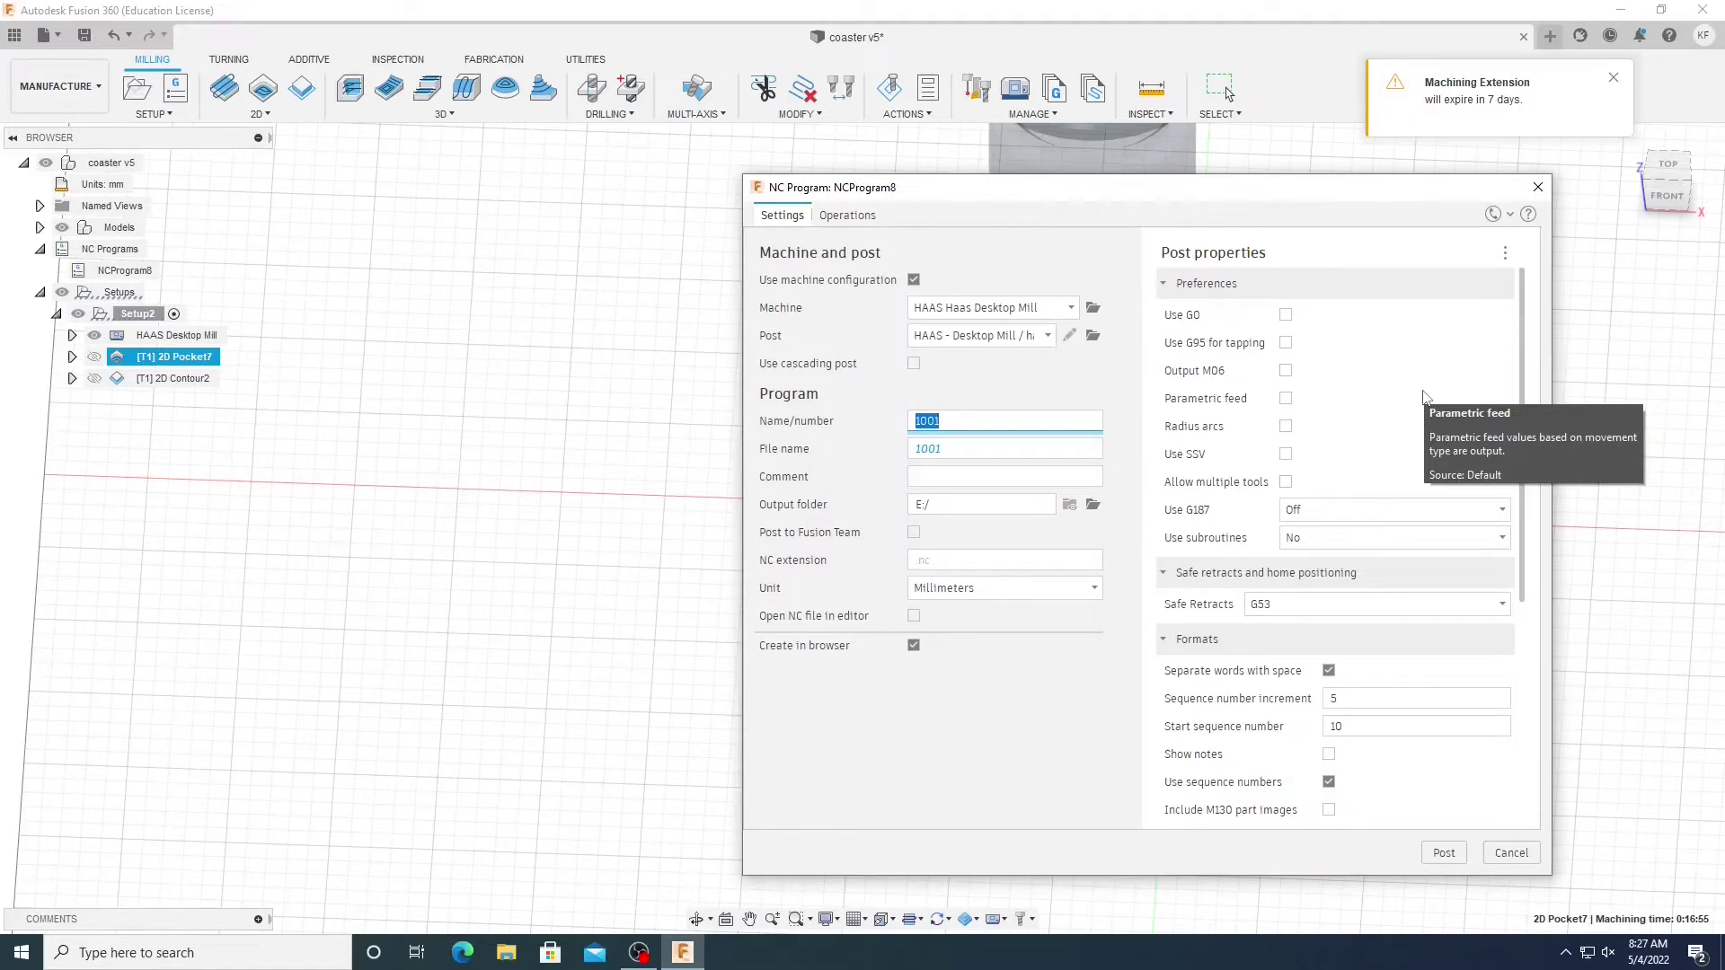
{"action": "type", "text": "1006"}
{"action": "left_click", "coordinate": [1024, 448]}
{"action": "double_click", "coordinate": [1024, 448]}
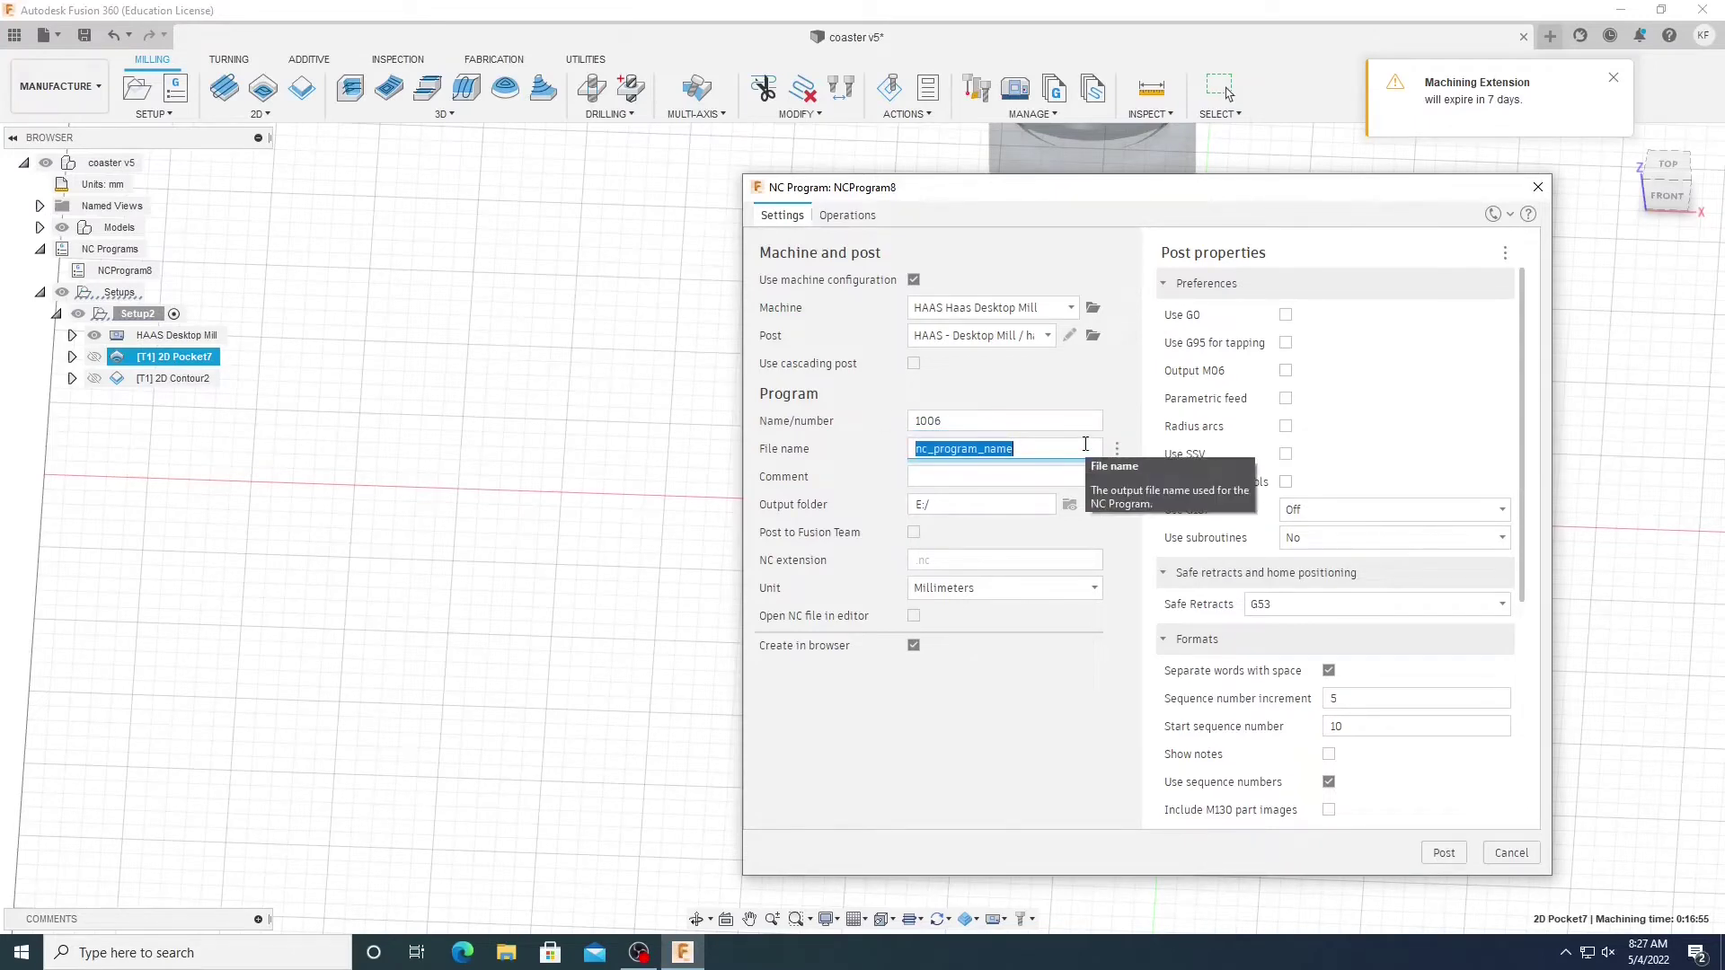
{"action": "type", "text": "mothers day letters"}
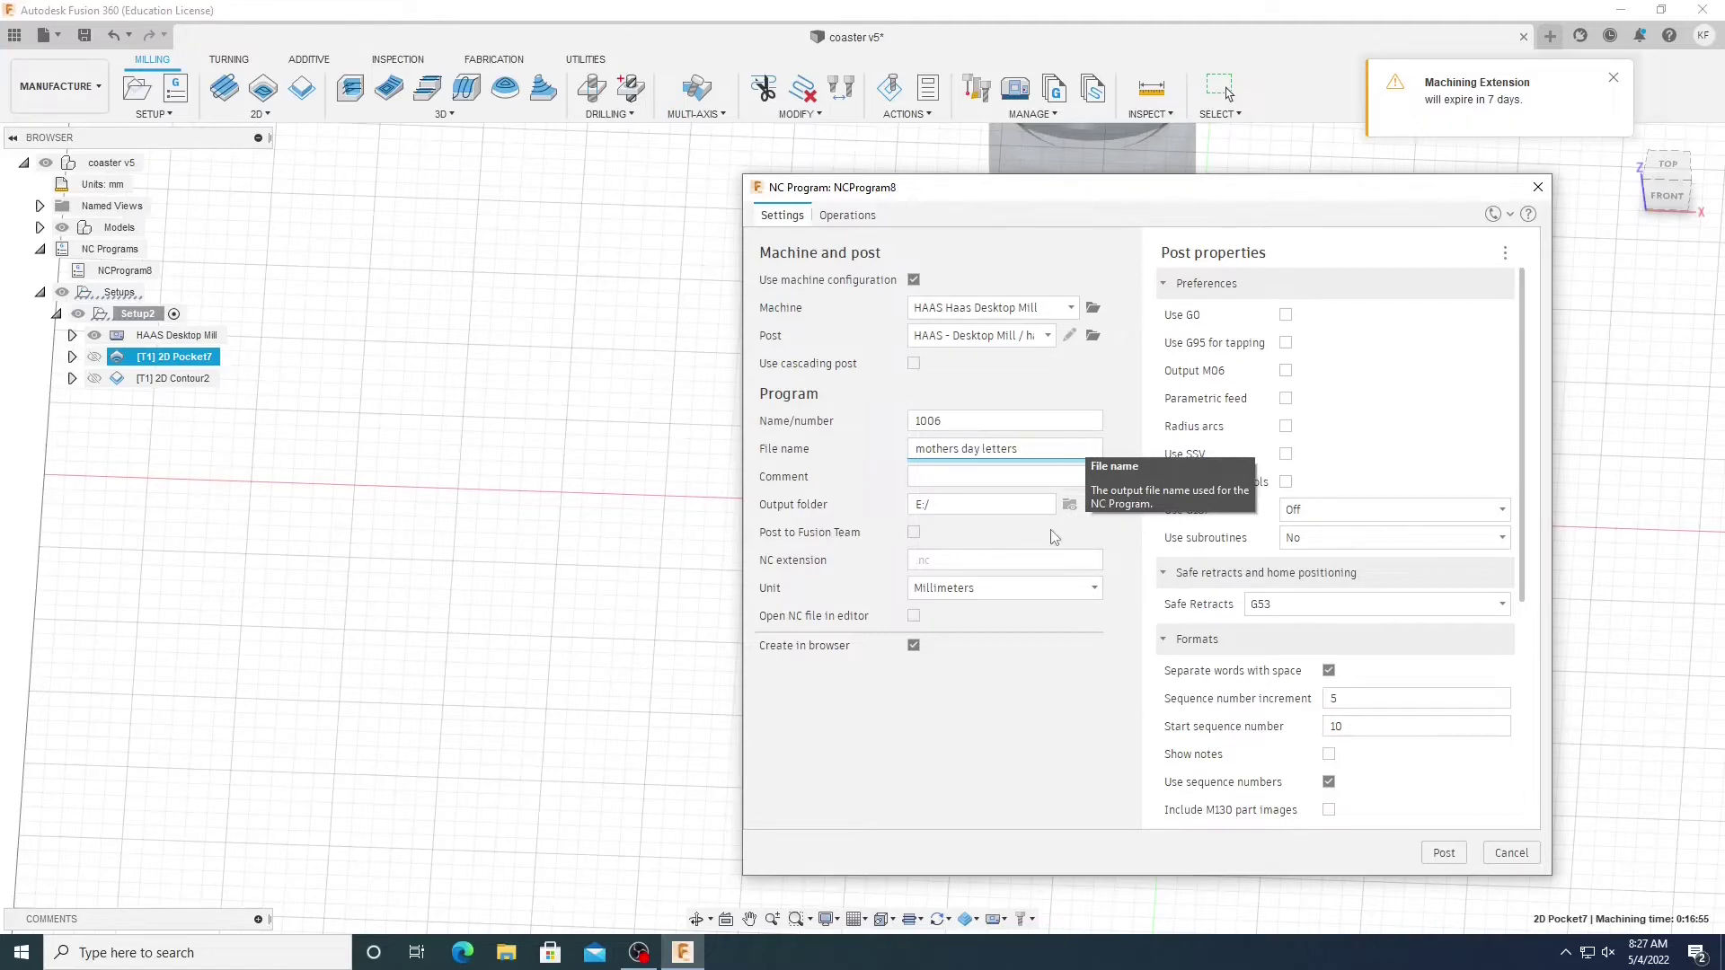
{"action": "left_click", "coordinate": [1069, 504]}
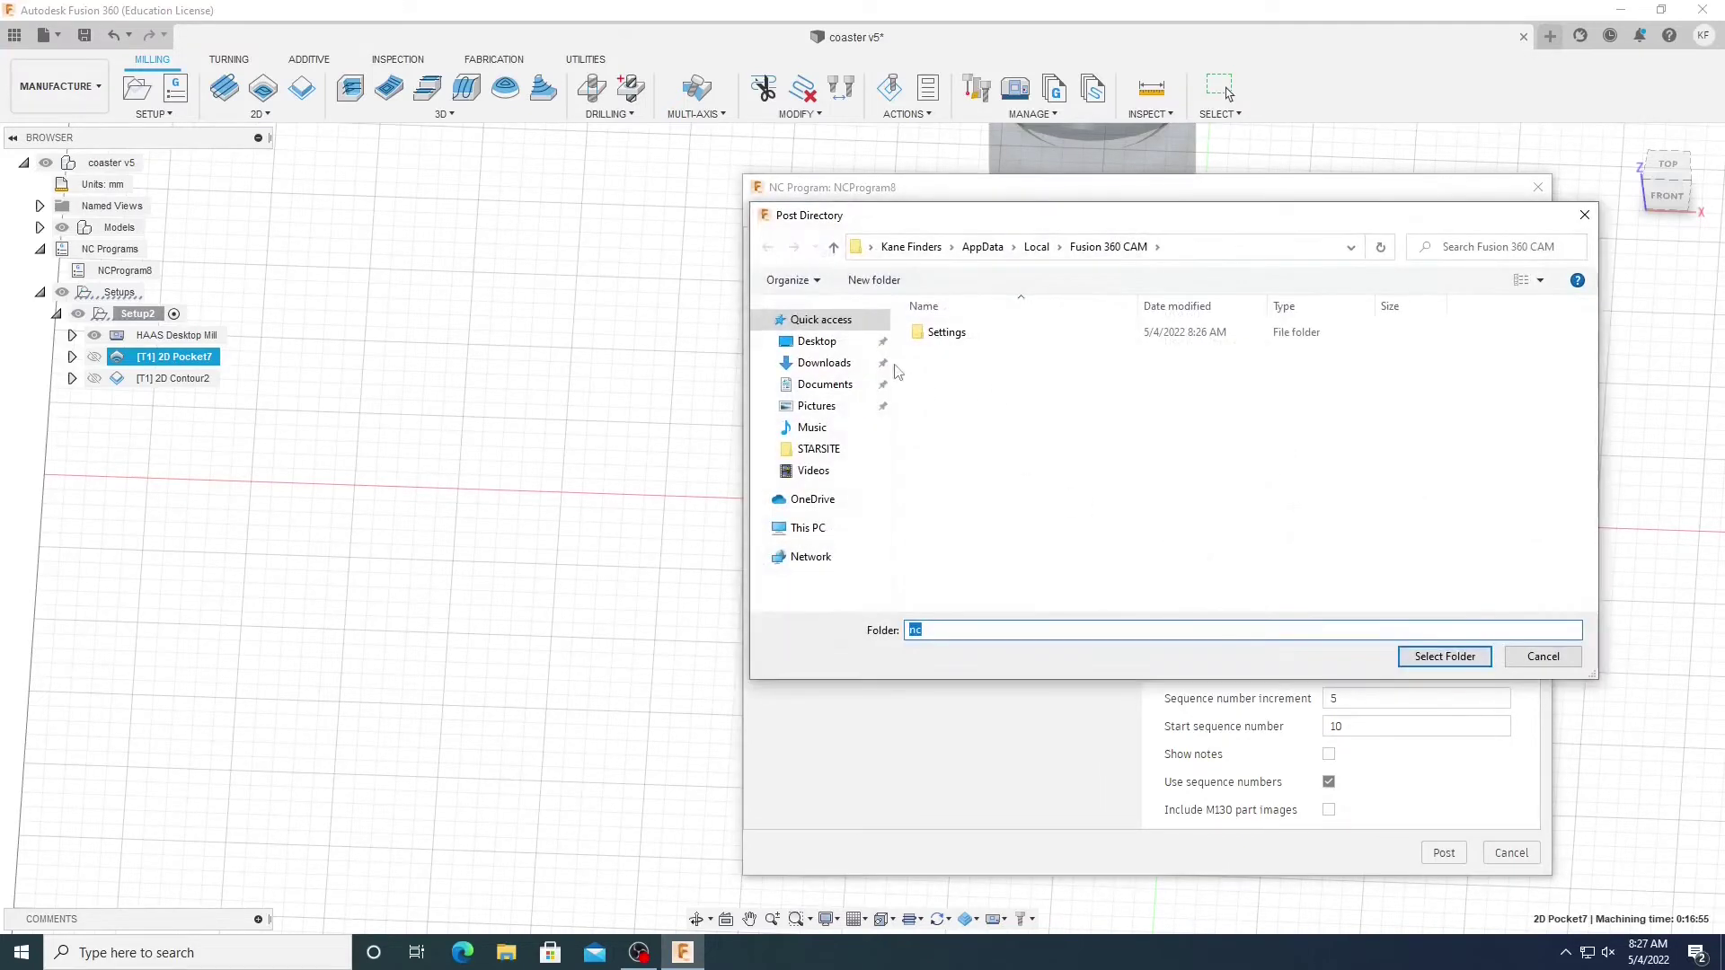
{"action": "left_click", "coordinate": [862, 347]}
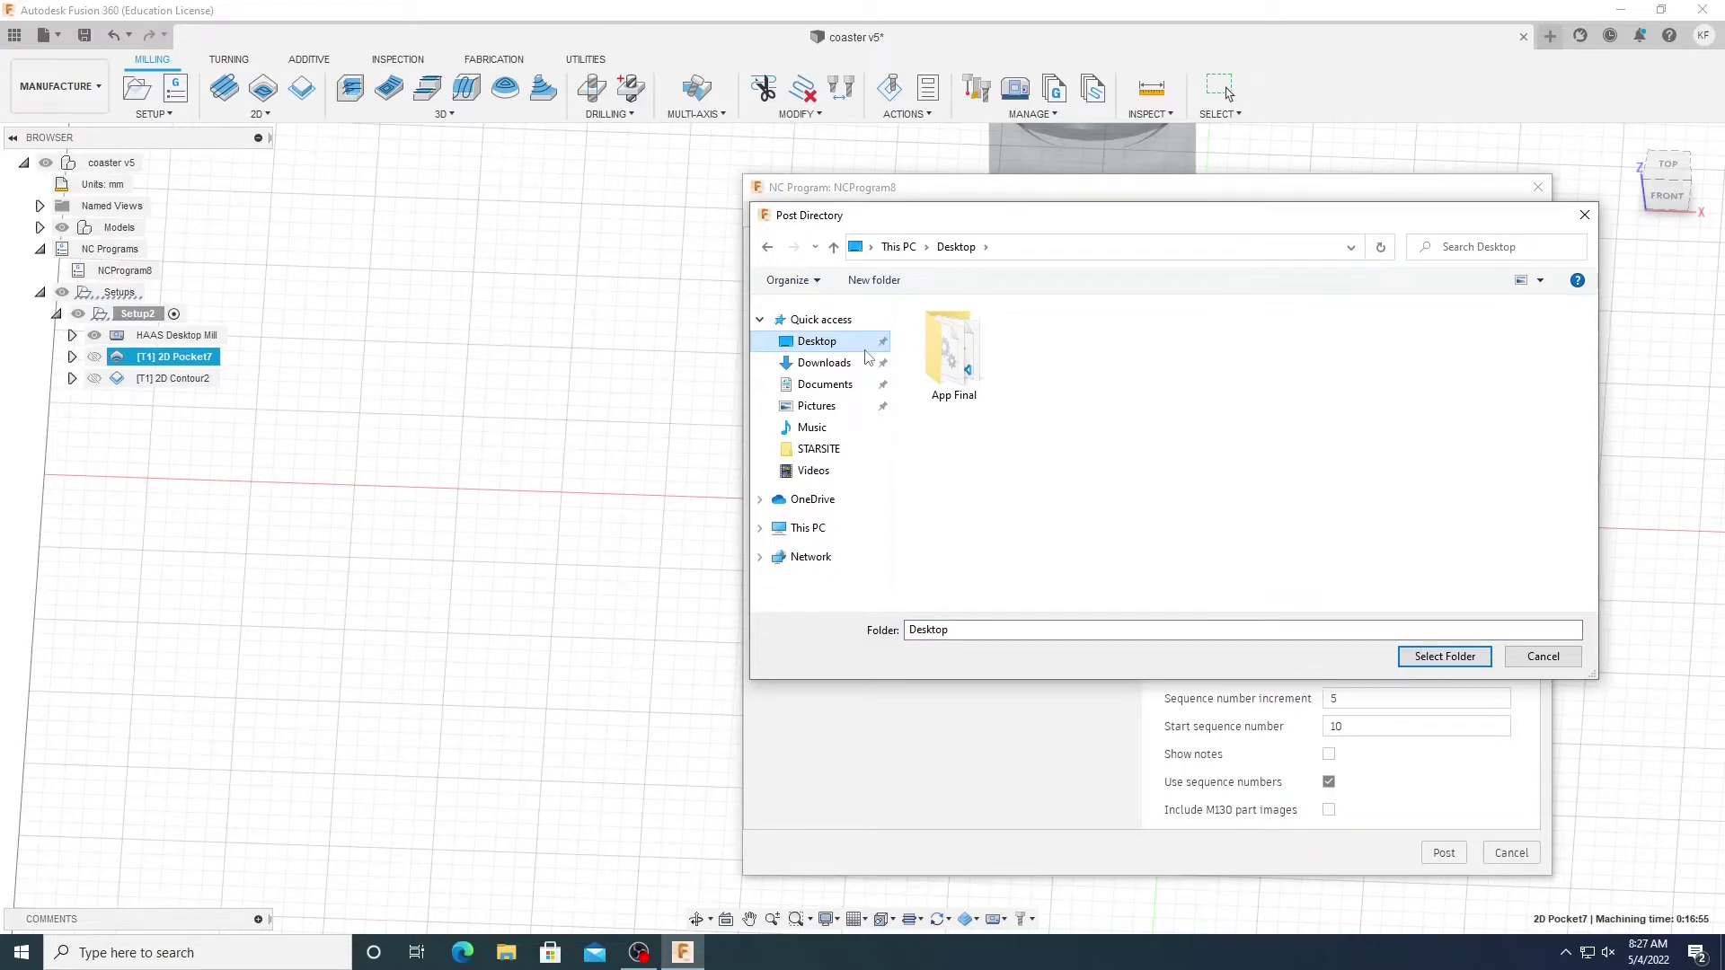
{"action": "left_click", "coordinate": [1444, 656]}
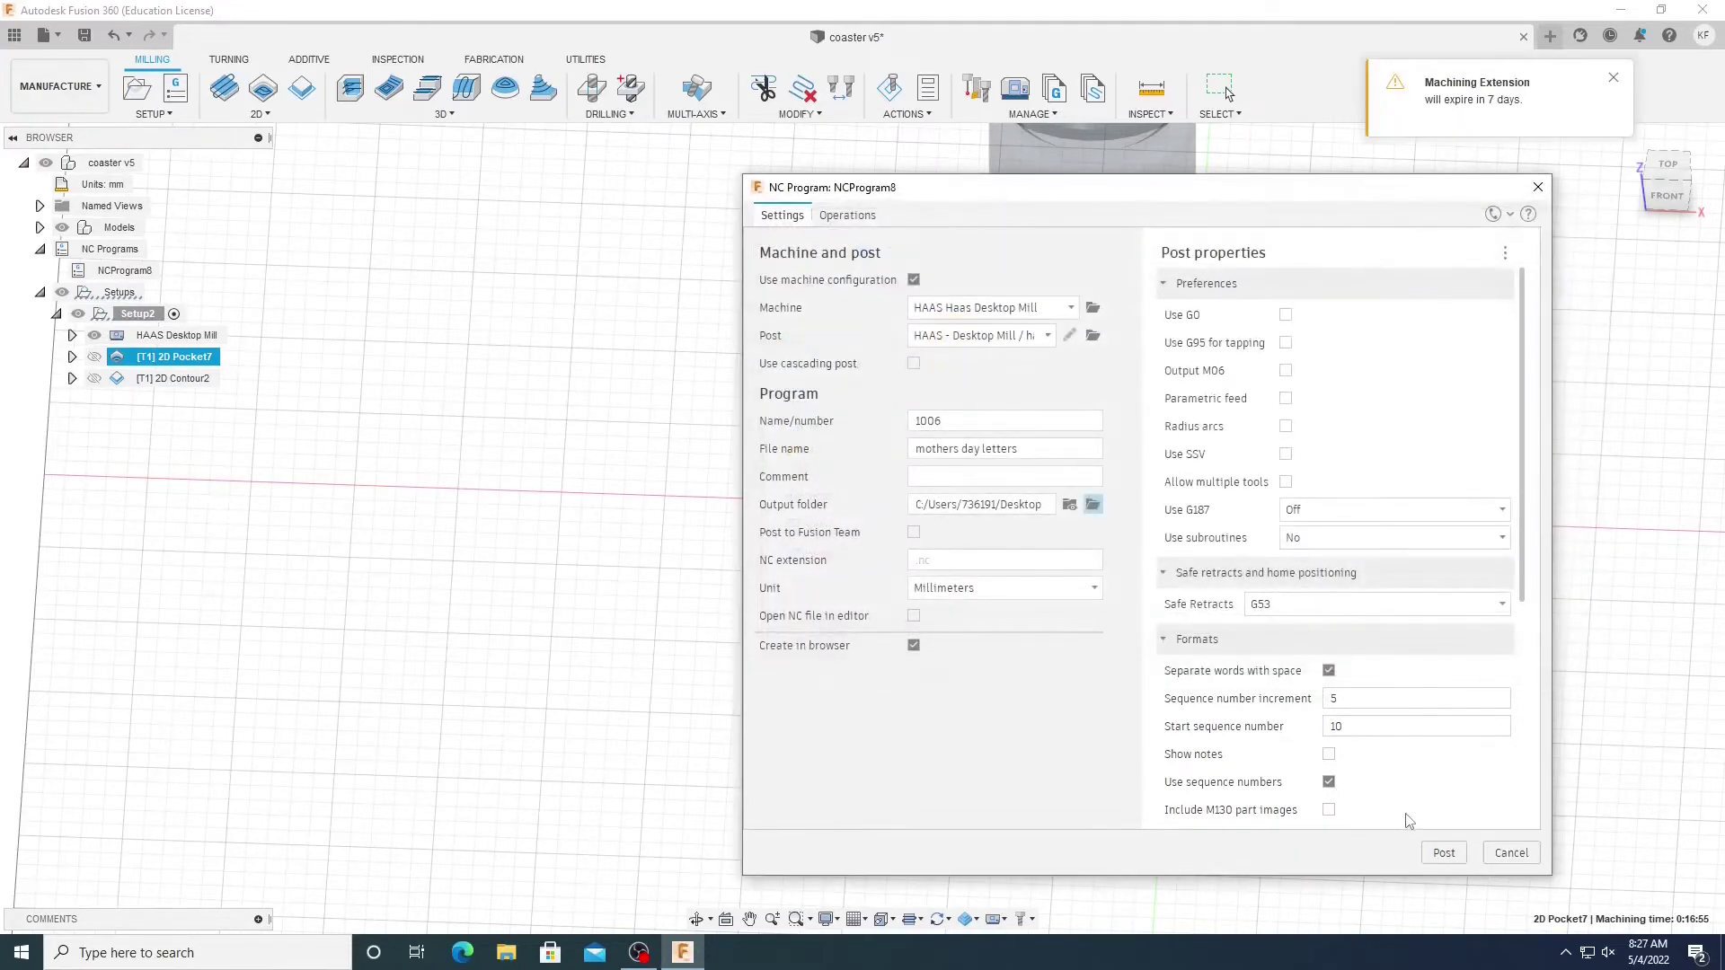
{"action": "left_click", "coordinate": [1442, 854]}
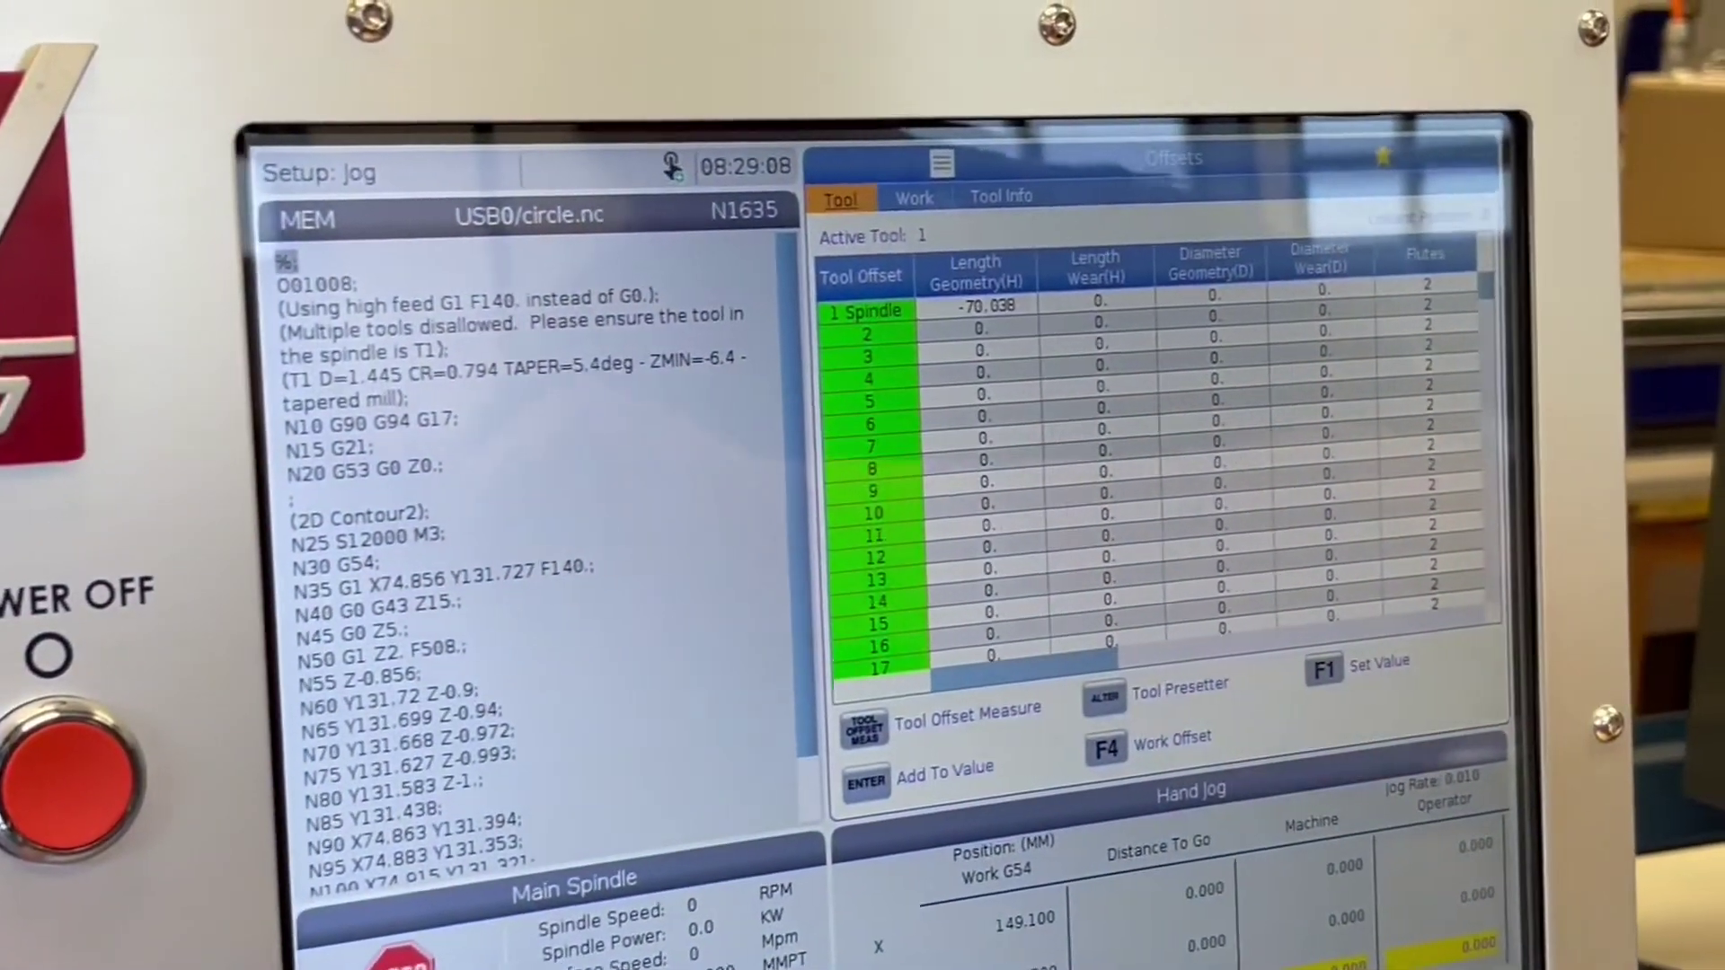
Switch the Haas offsets page to work offsets, showing G54 at X -149.100, Y -173.200, Z -42.470.
{"action": "key", "text": "F4"}
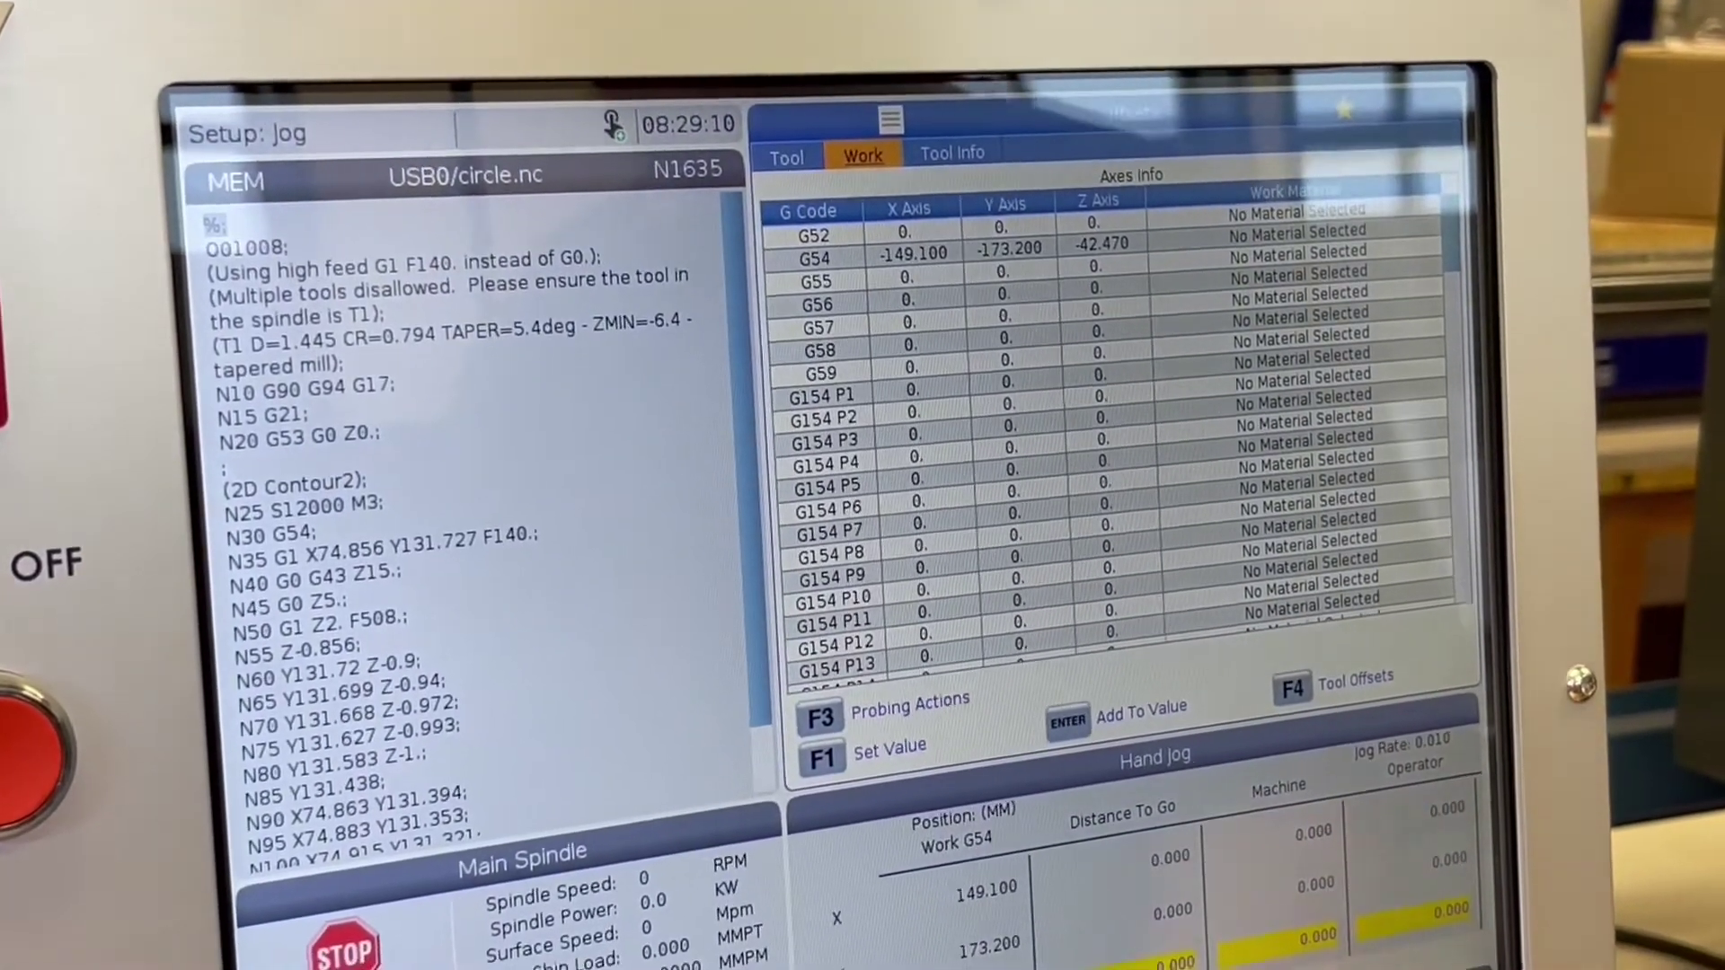